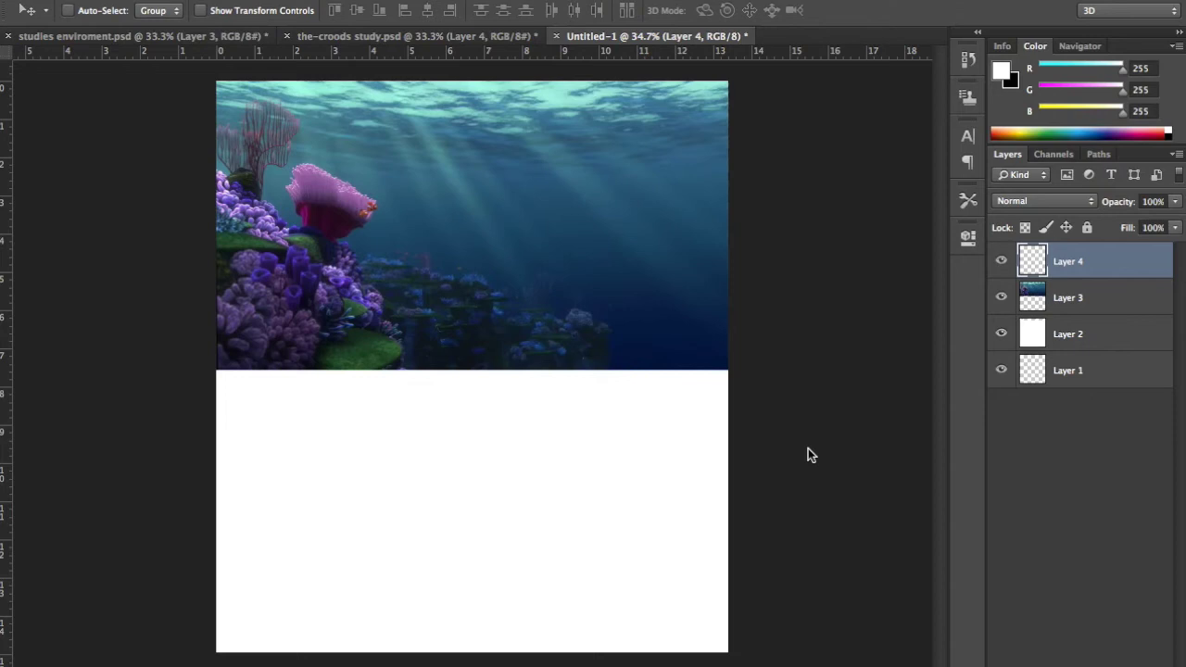
Step: Paint the blank lower half blue with a 250px brush, deeper below, on Layer 4 beneath Layer 3
key(Tab)
key(b)
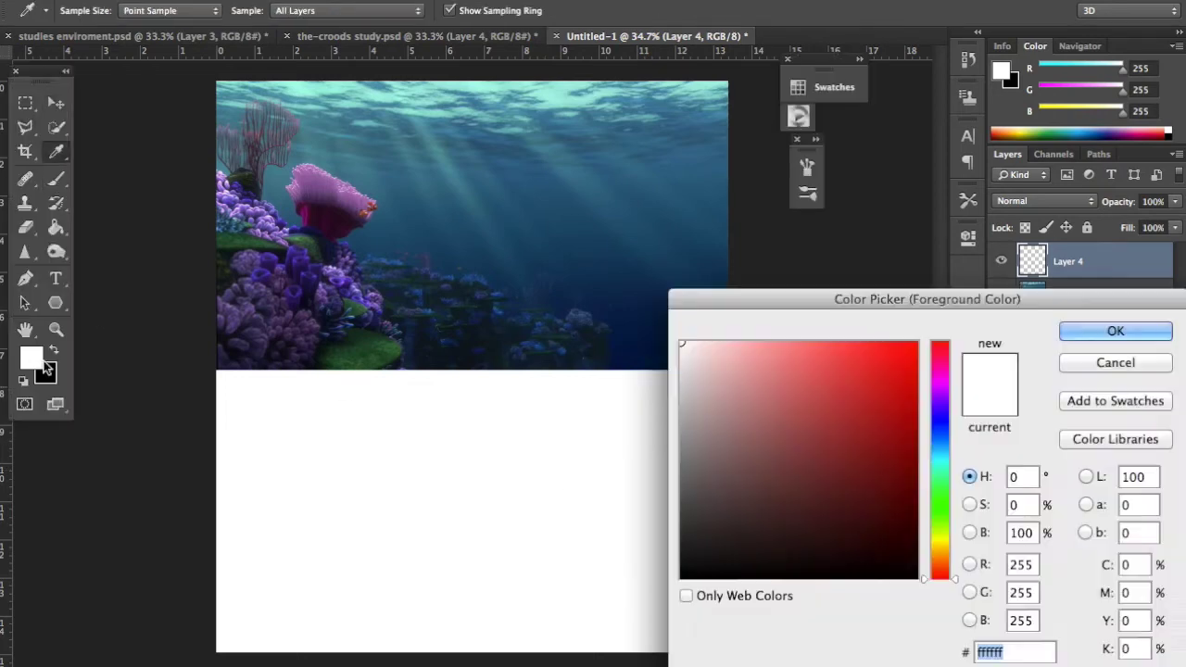
key(Return)
key(bracketright)
key(bracketright)
key(bracketright)
mouse_move(618, 411)
mouse_down()
mouse_move(524, 529)
mouse_move(378, 442)
mouse_up()
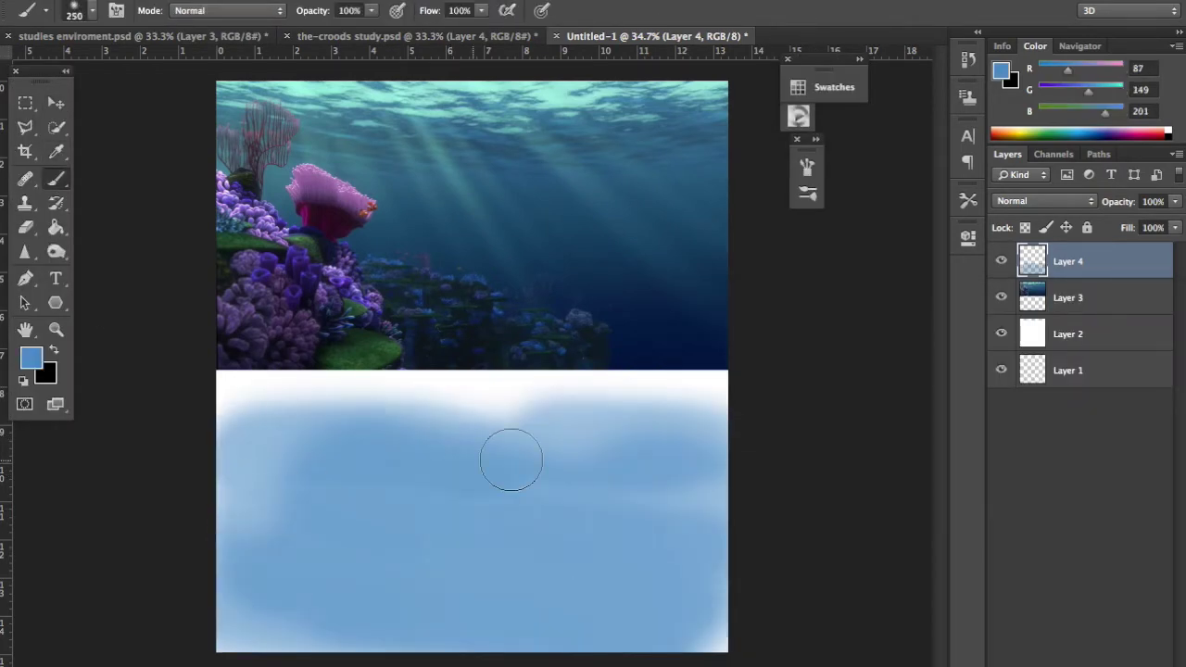
key(ctrl+bracketleft)
mouse_move(550, 615)
mouse_down()
mouse_move(756, 491)
mouse_move(697, 620)
mouse_move(195, 625)
mouse_move(444, 416)
mouse_move(684, 478)
mouse_up()
Step: Sample a dark blue from the reference water and add new empty Layer 5
alt+click(485, 636)
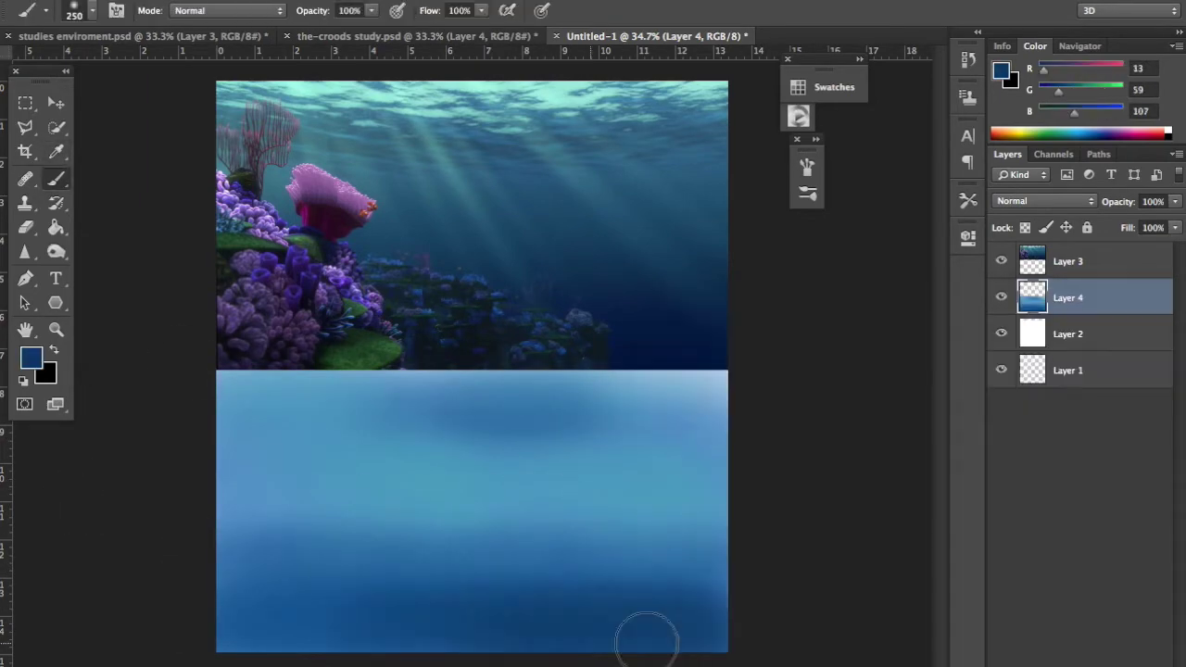
key(i)
click(933, 377)
key(Return)
key(b)
key(ctrl+shift+alt+n)
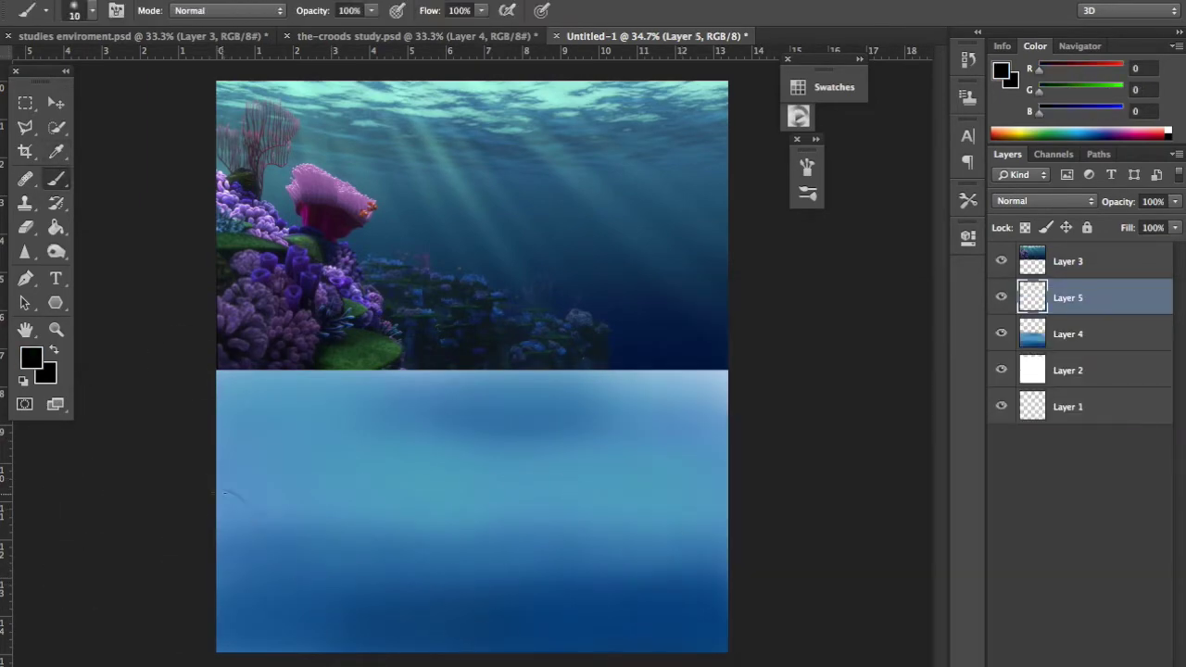
Step: Sketch thin dark outline curves for the coral and reef ridge
drag(407, 612, 378, 544)
drag(341, 511, 323, 497)
drag(378, 475, 335, 447)
drag(242, 478, 216, 476)
drag(565, 565, 389, 520)
drag(250, 485, 222, 484)
Step: Block in the magenta anemone and the purple coral mass at lower left with a 45px brush
click(31, 357)
key(Return)
drag(348, 458, 352, 487)
mouse_move(371, 436)
mouse_down()
mouse_move(343, 511)
mouse_move(222, 472)
mouse_up()
key(bracketright)
mouse_move(380, 555)
mouse_down()
mouse_move(250, 491)
mouse_move(357, 560)
mouse_move(402, 563)
mouse_move(415, 577)
mouse_move(225, 492)
mouse_up()
Step: Paint dark green leaf blobs at lower left with a 60px brush
key(bracketright)
click(1084, 82)
click(1051, 136)
mouse_move(241, 533)
mouse_down()
mouse_move(278, 537)
mouse_move(343, 635)
mouse_move(291, 525)
mouse_up()
drag(239, 450, 261, 460)
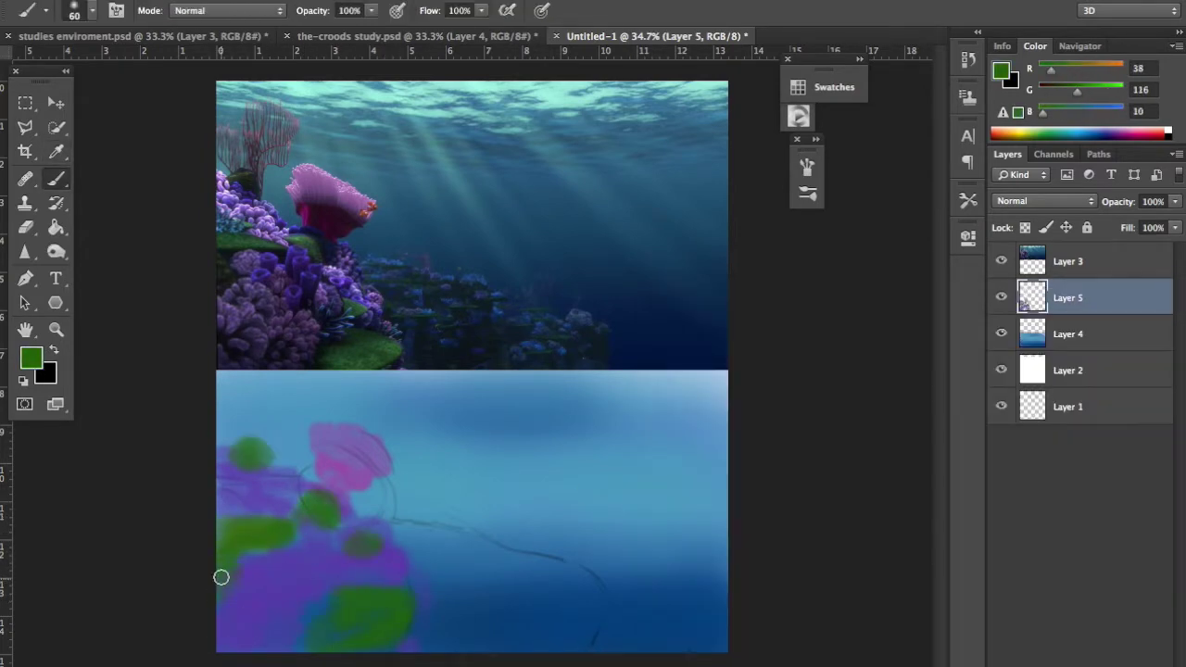
Step: Add purple-magenta strokes over the pink anemone
alt+click(244, 495)
key(e)
click(30, 357)
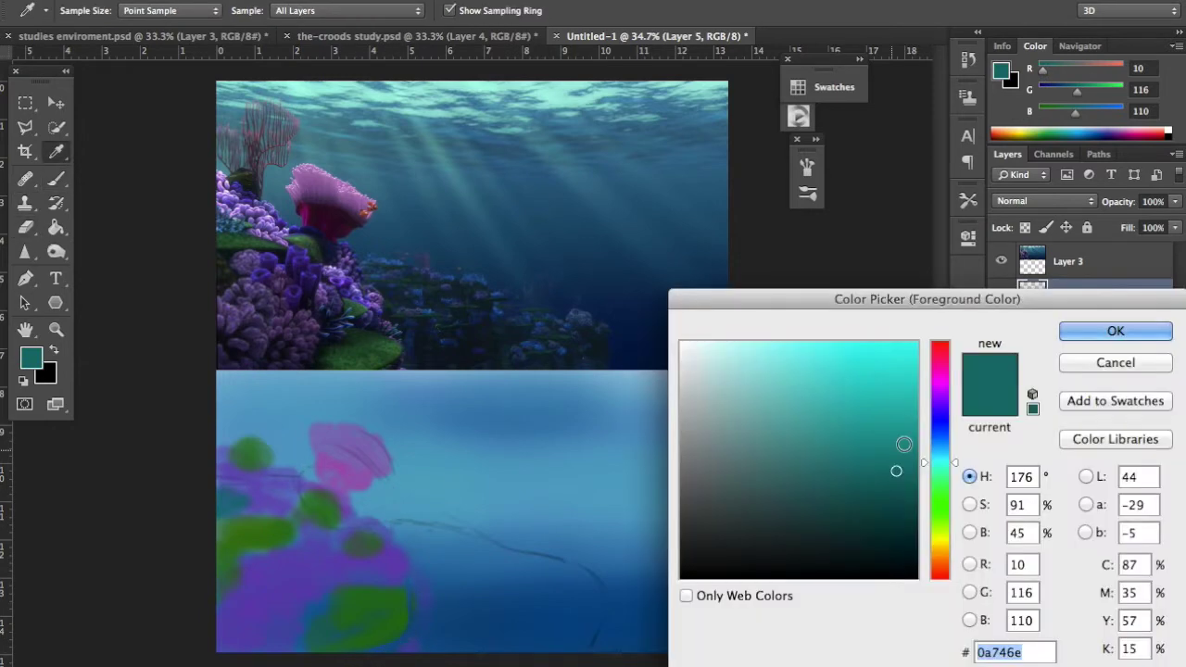
click(1114, 330)
key(b)
mouse_move(361, 468)
mouse_down()
mouse_move(328, 482)
mouse_move(316, 455)
mouse_up()
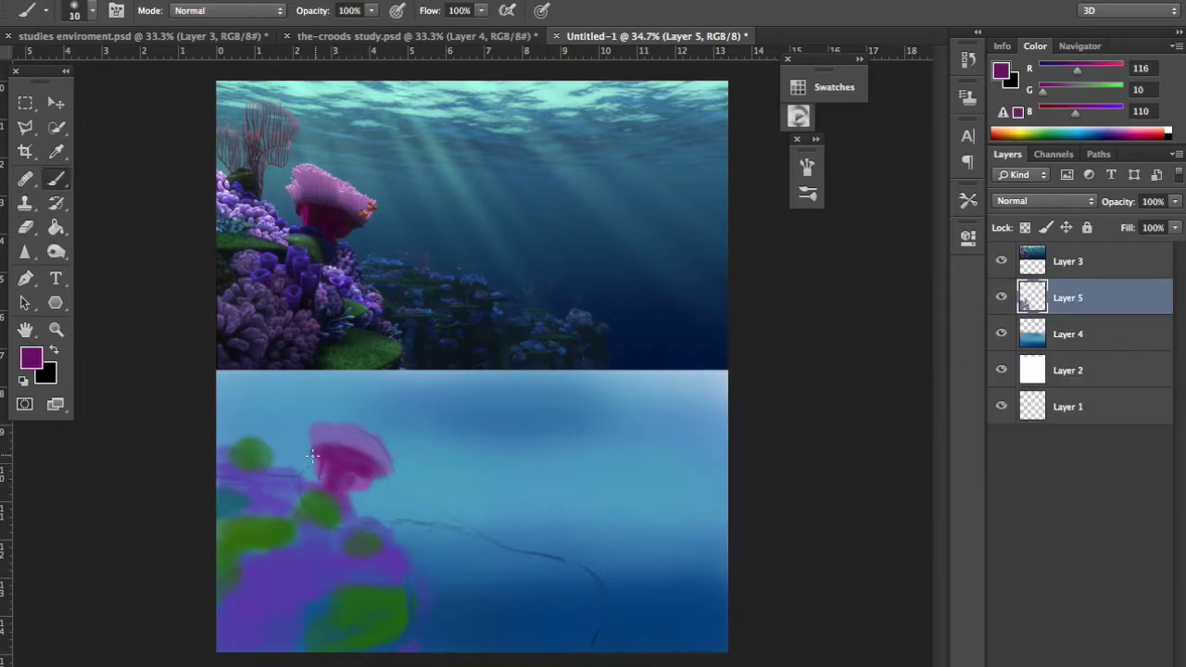
Step: Choose a light pink, then paint dark green over the lower leaves with a 40px brush
click(1000, 71)
click(745, 350)
click(1078, 327)
alt+click(355, 446)
key(bracketright)
alt+click(250, 451)
key(bracketright)
drag(352, 593, 365, 598)
mouse_move(315, 640)
mouse_down()
mouse_move(343, 569)
mouse_move(219, 552)
mouse_up()
alt+click(344, 569)
Step: Paint deep purple strokes across the lower and upper coral
click(31, 358)
click(839, 529)
click(1078, 327)
mouse_move(305, 545)
mouse_down()
mouse_move(315, 579)
mouse_move(253, 591)
mouse_up()
drag(356, 507, 389, 547)
mouse_move(296, 491)
mouse_down()
mouse_move(236, 478)
mouse_move(356, 514)
mouse_up()
Step: Choose darker purple and pink colours, set a 15px brush, and sample green and purple
click(30, 358)
click(866, 505)
click(1114, 331)
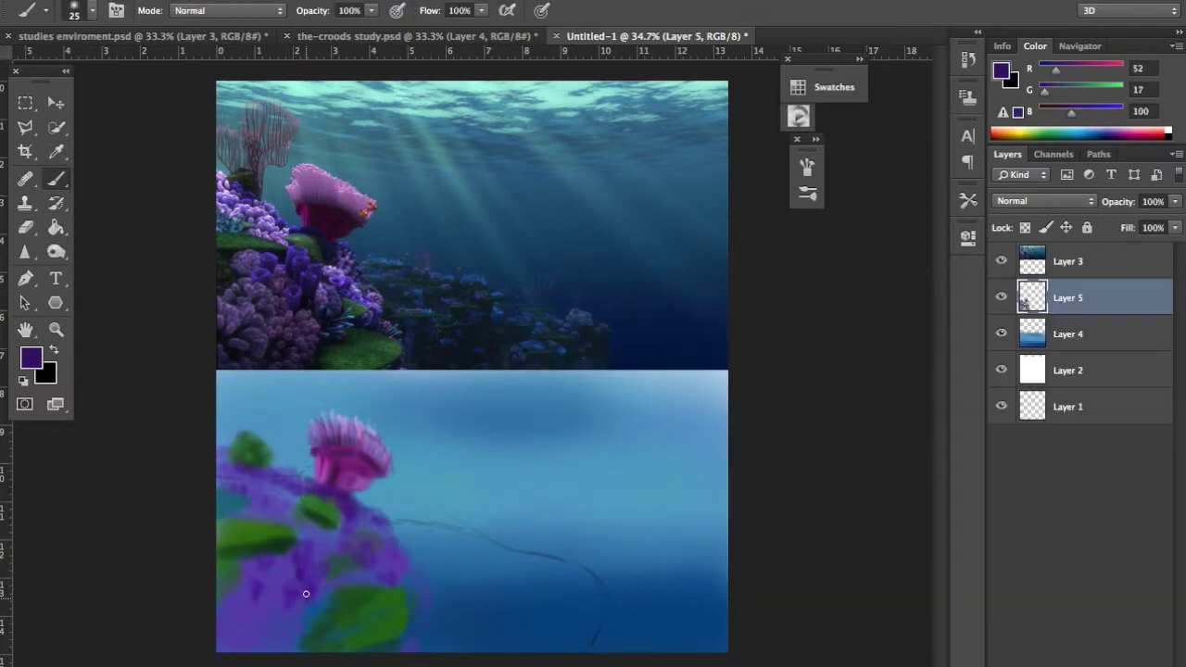
click(31, 358)
click(880, 436)
click(1115, 331)
key(bracketright)
key(bracketright)
alt+click(250, 451)
alt+click(306, 532)
Step: On new Layer 6, dab green distant reef shapes in the lower middle
click(30, 358)
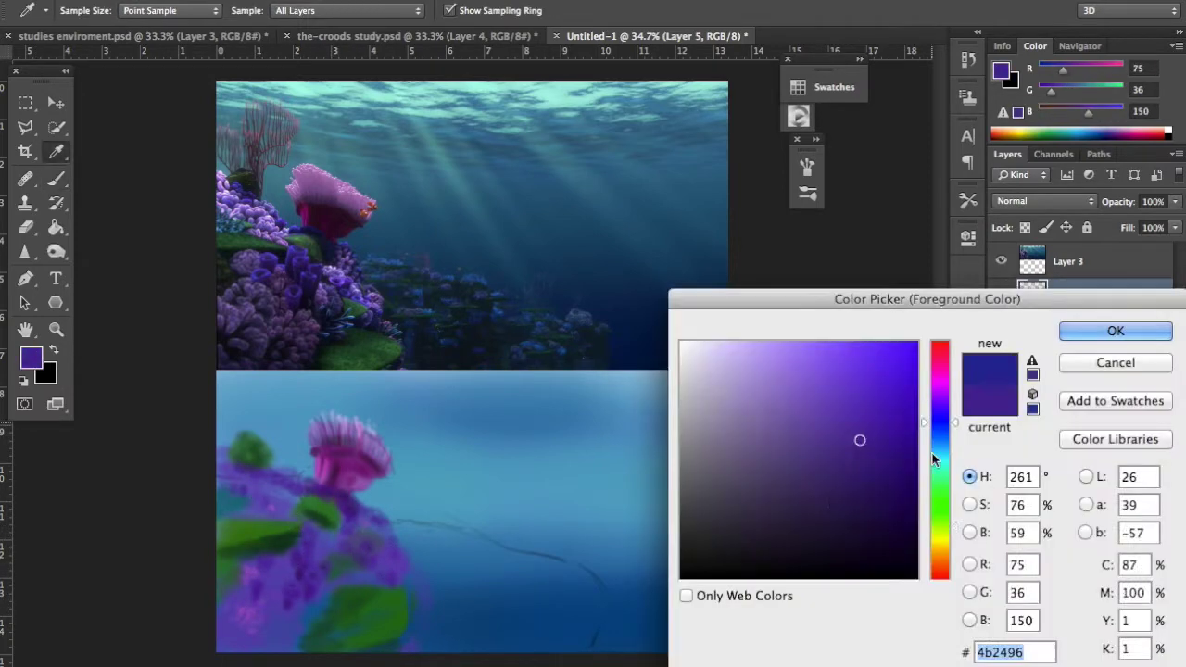
click(939, 523)
click(892, 510)
click(1114, 331)
key(b)
mouse_move(463, 542)
mouse_down()
mouse_move(565, 597)
mouse_move(401, 516)
mouse_move(450, 556)
mouse_up()
alt+click(429, 524)
key(bracketleft)
key(bracketleft)
alt+click(555, 353)
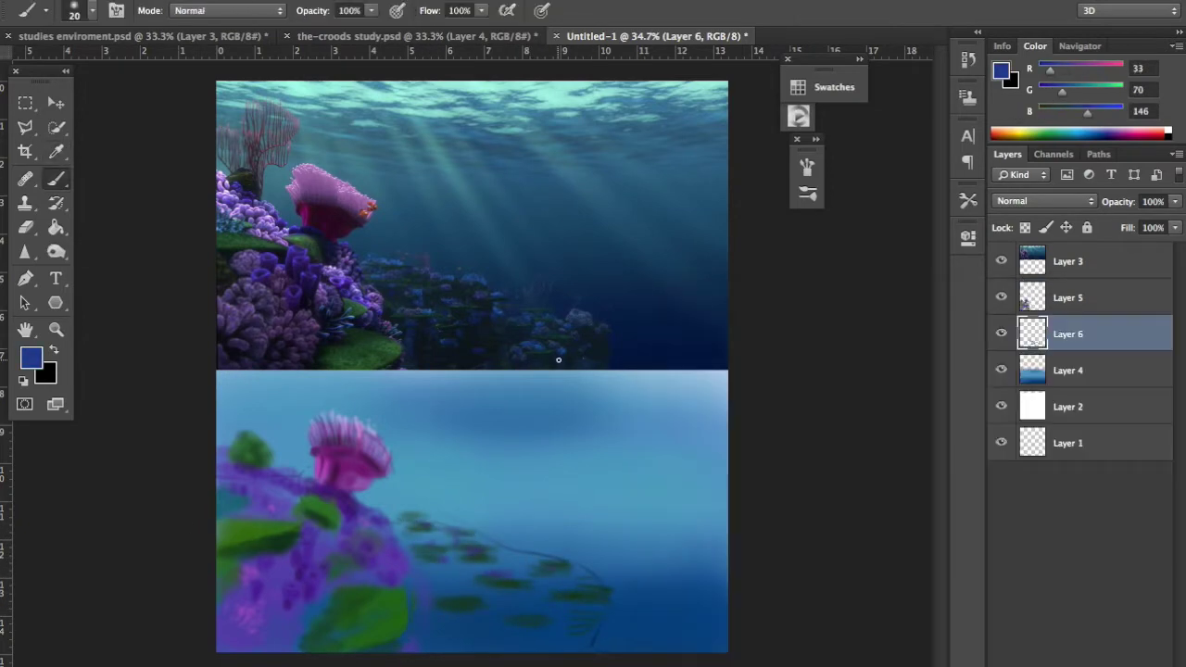
Step: Paint dark navy distant reef shapes with a 45px brush, then sample coral colours on Layer 5
key(bracketright)
key(bracketright)
key(bracketright)
alt+click(415, 549)
mouse_move(463, 639)
mouse_down()
mouse_move(543, 645)
mouse_move(426, 538)
mouse_move(444, 642)
mouse_up()
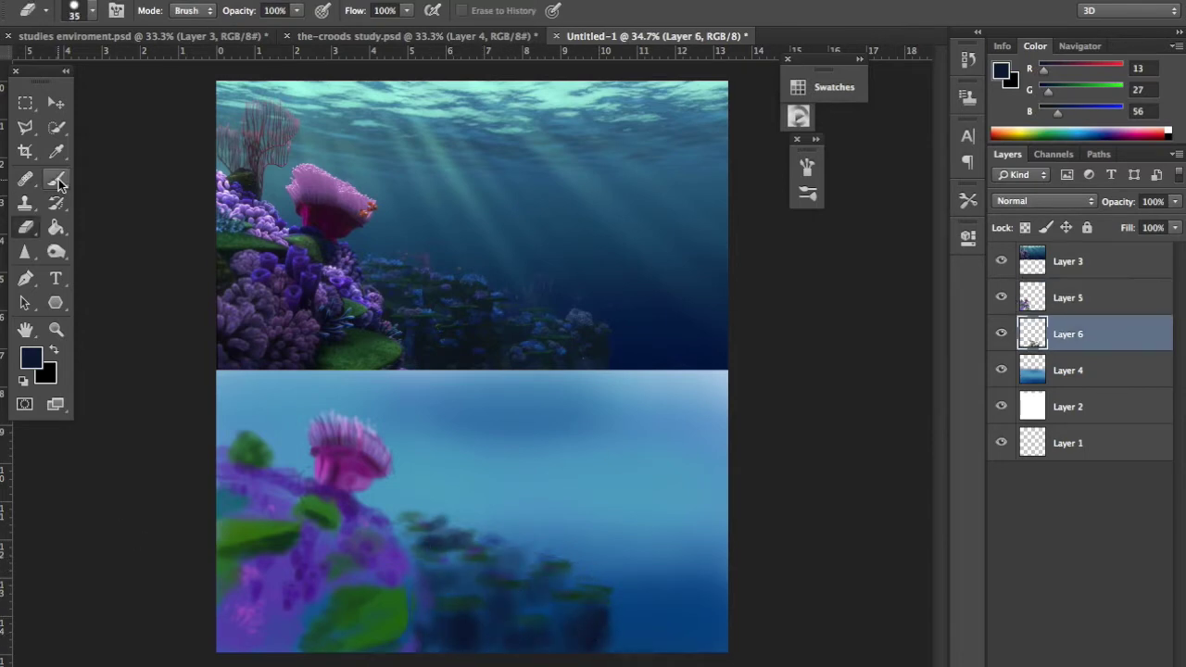
key(alt+bracketright)
alt+click(328, 593)
alt+click(394, 598)
alt+click(349, 572)
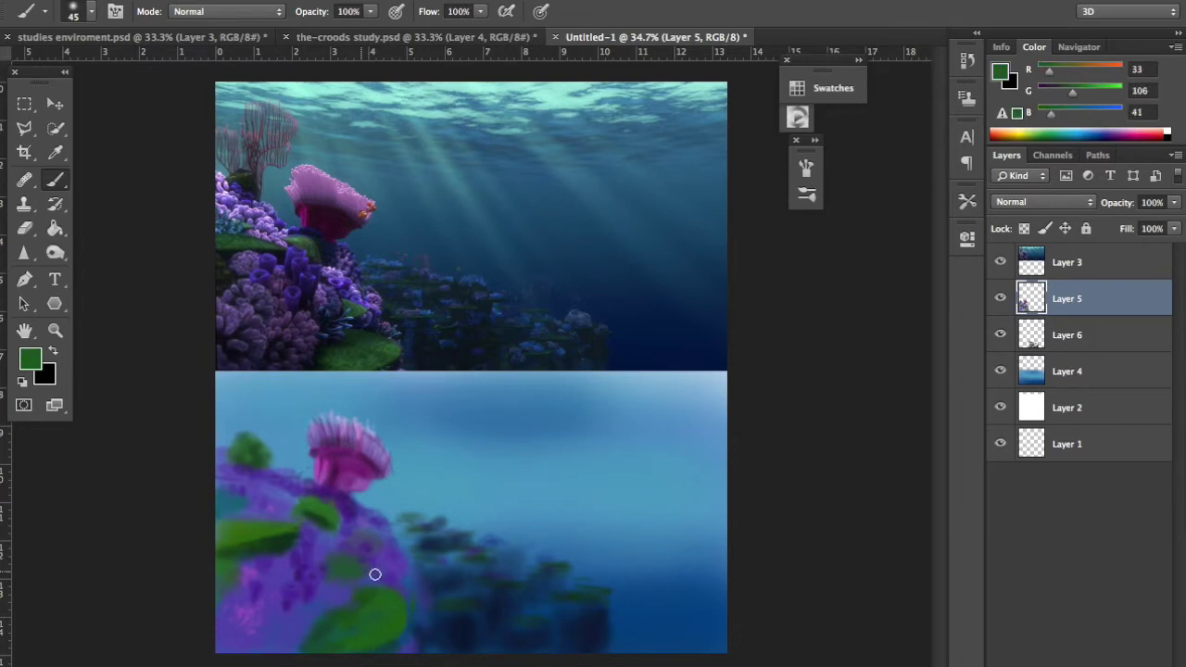
Step: Dab dark green onto the lower coral with a 30px brush
alt+click(322, 513)
alt+click(318, 522)
alt+click(238, 555)
key(bracketleft)
alt+click(224, 559)
Step: Paint dark violet texture strokes across the lower coral
alt+click(284, 538)
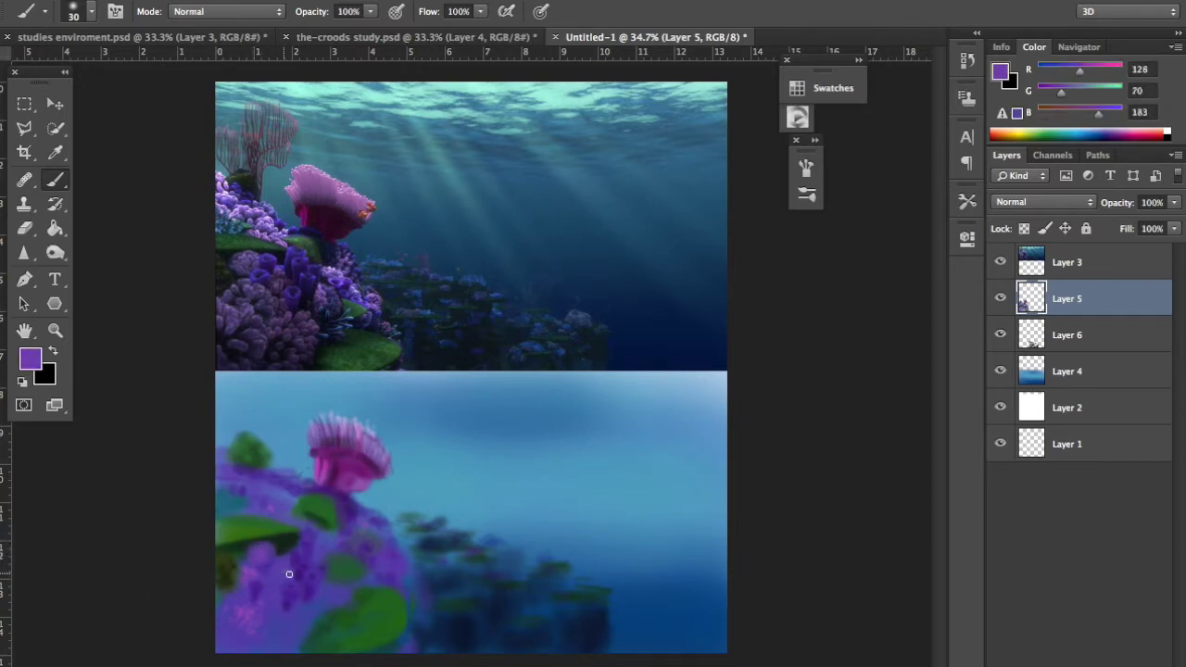
alt+click(351, 572)
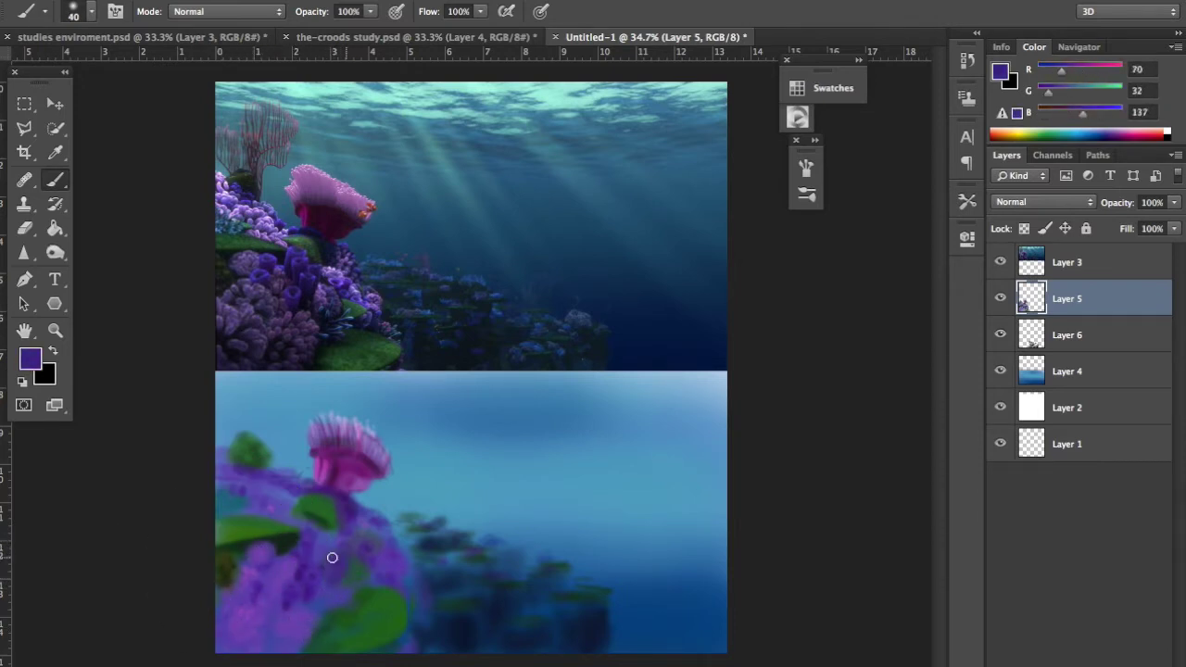
drag(276, 563, 262, 579)
mouse_move(307, 519)
mouse_down()
mouse_move(320, 565)
mouse_move(289, 602)
mouse_up()
alt+click(306, 569)
Step: Choose a darker blue-violet and dab it onto the coral
alt+click(262, 510)
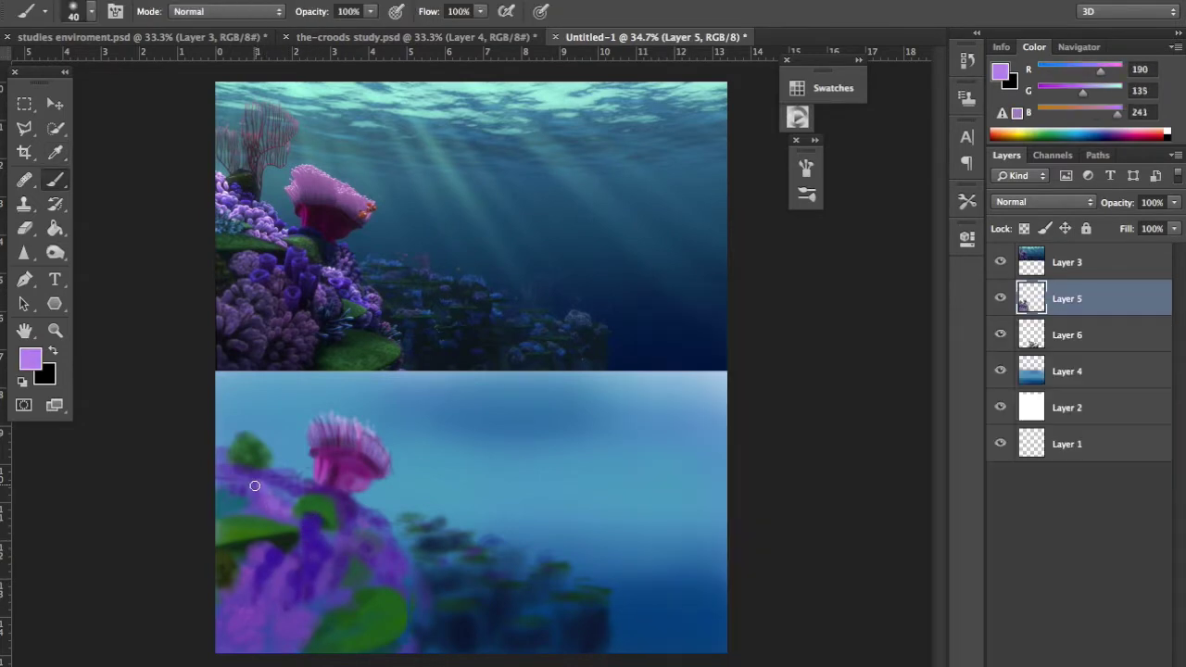
click(31, 359)
click(862, 438)
click(1090, 334)
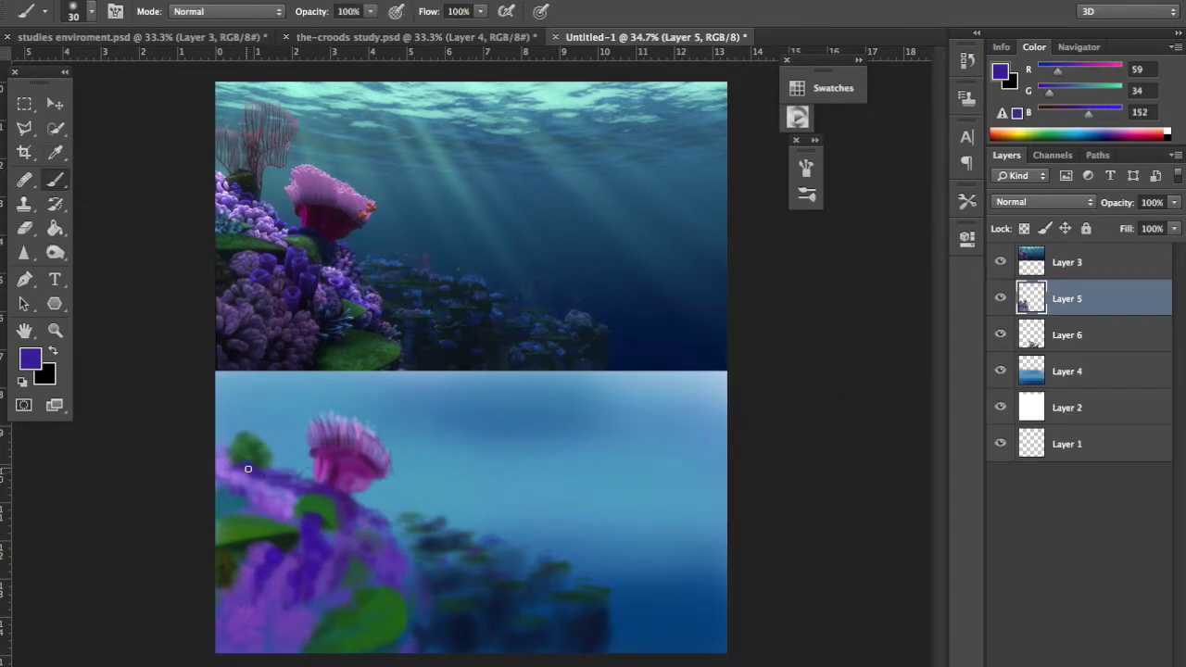
alt+click(267, 508)
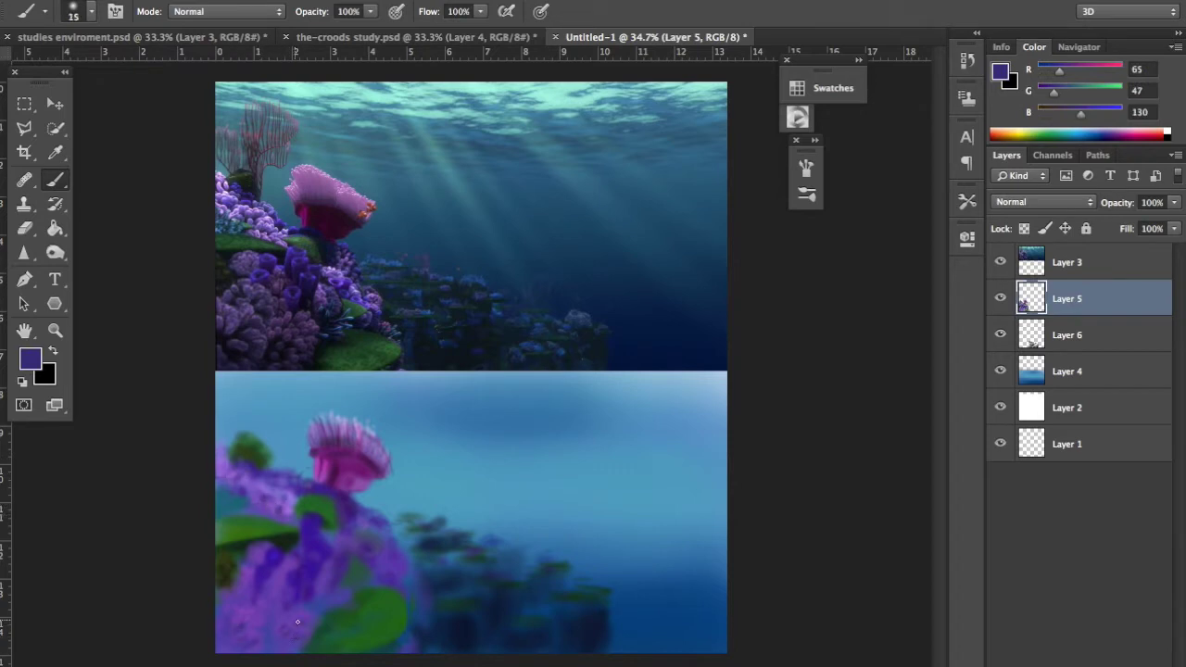
Step: Sample coral purples and leaf greens and set the brush to 45px
alt+click(324, 549)
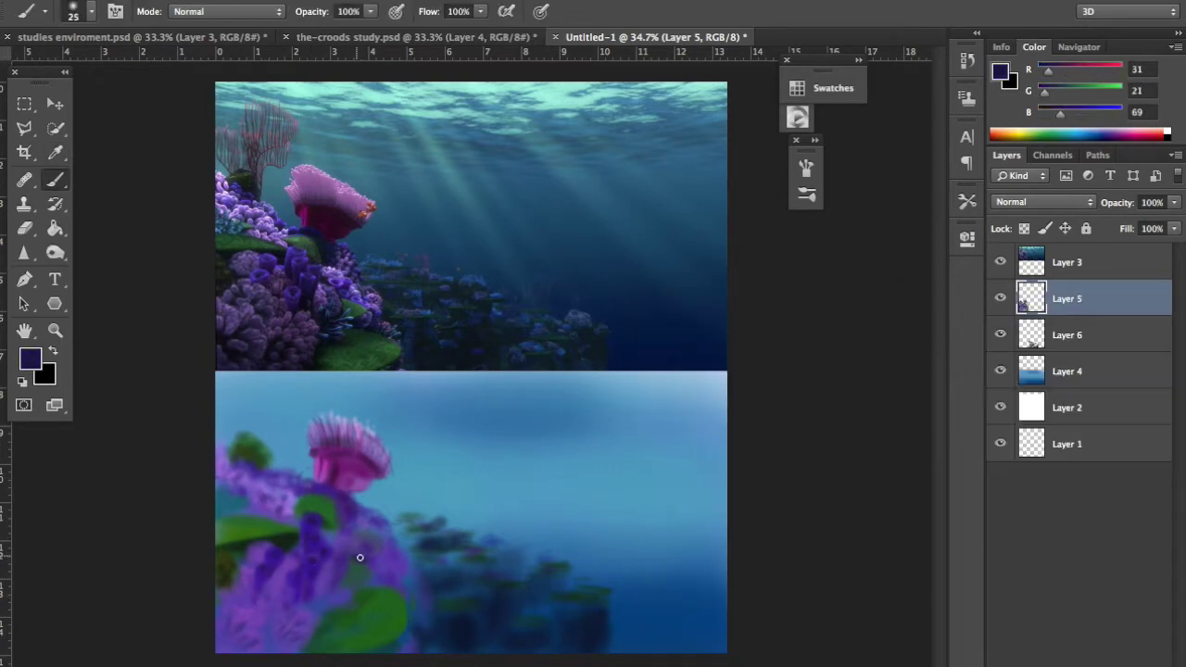
alt+click(385, 556)
key(bracketleft)
alt+click(390, 643)
right_click(389, 644)
key(bracketright)
key(bracketright)
key(bracketright)
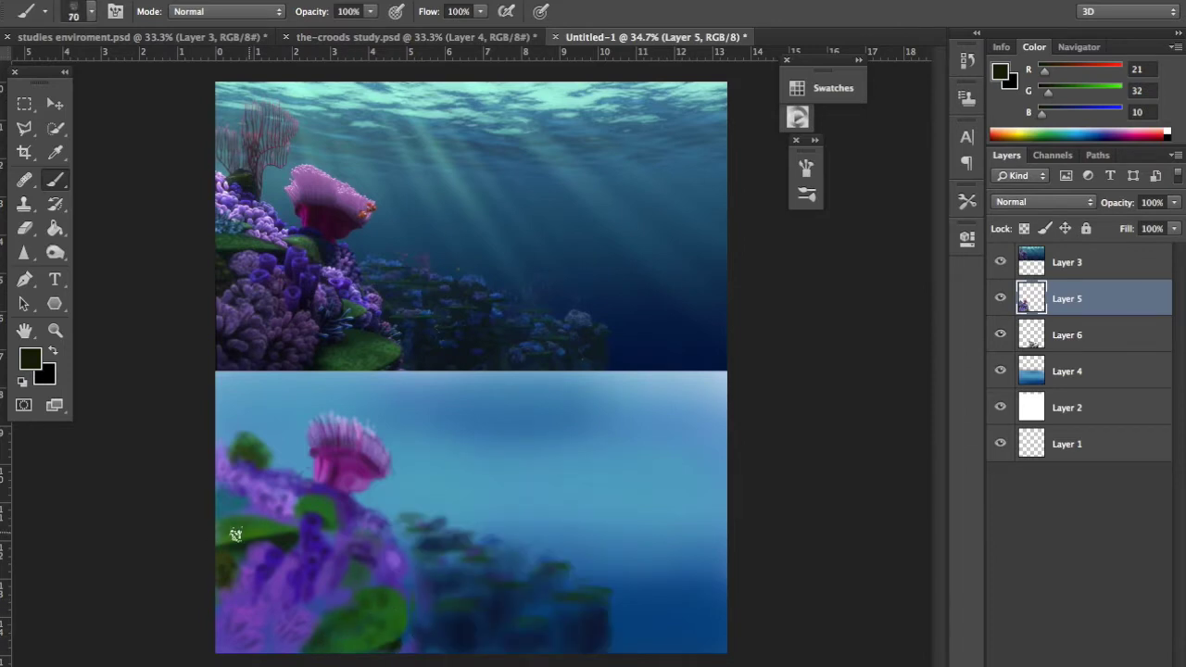
alt+click(389, 623)
Step: Shade the anemone stem with near-black and dark purple
alt+click(365, 470)
key(bracketleft)
alt+click(367, 458)
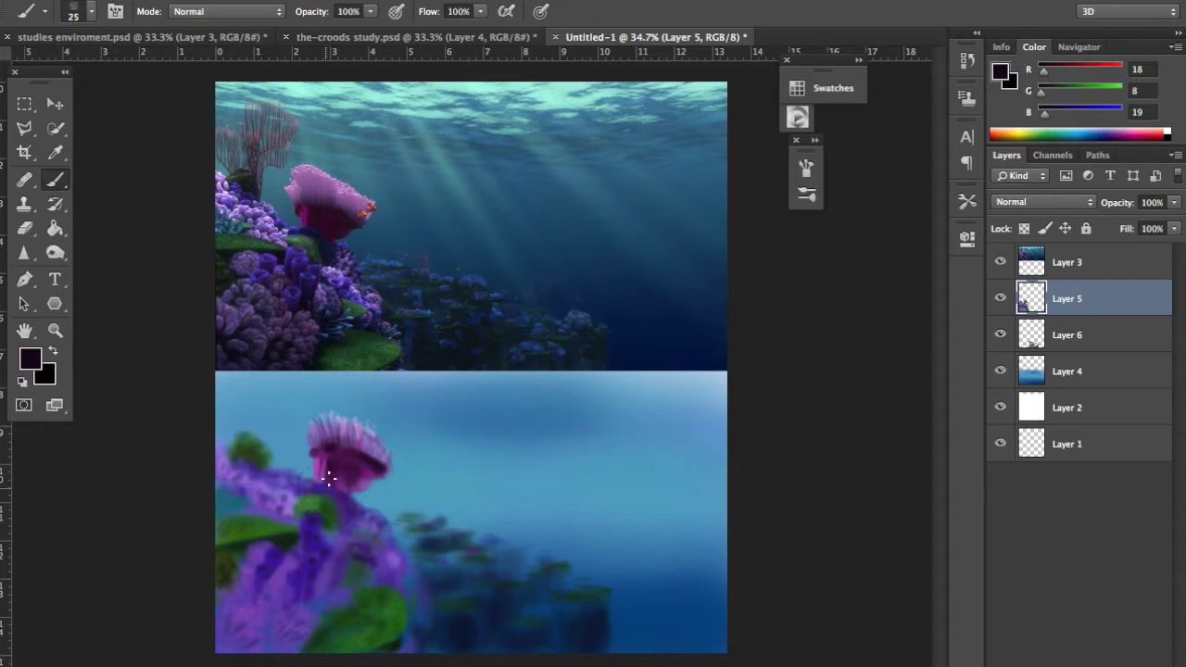
alt+click(317, 470)
key(bracketright)
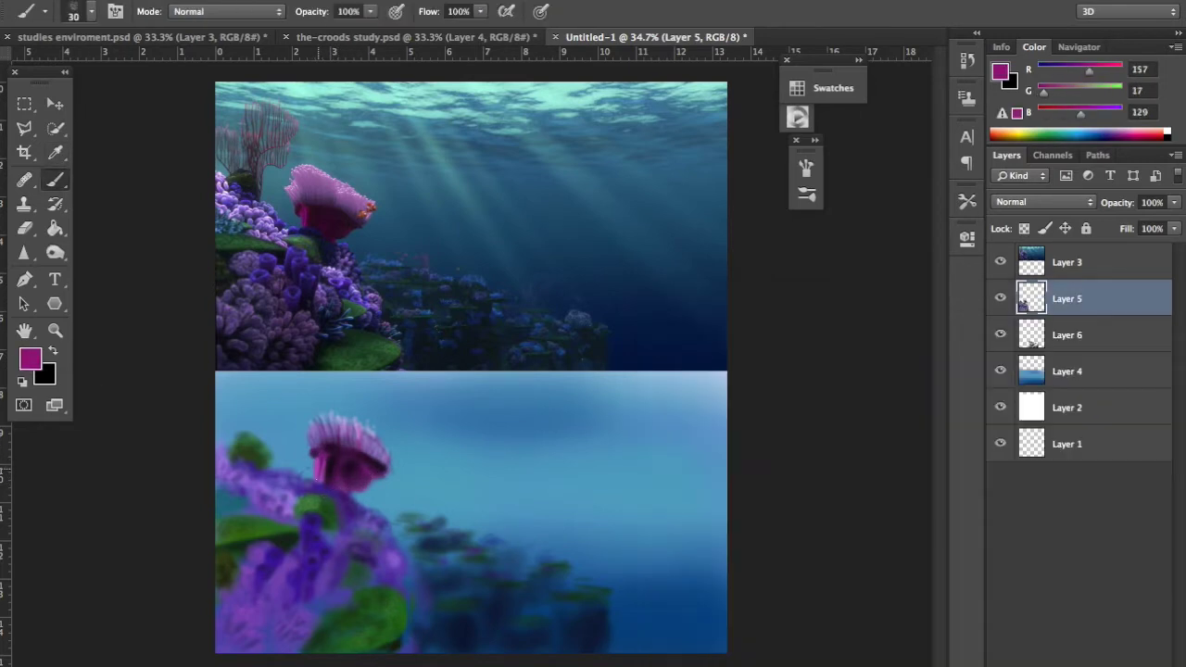
alt+click(348, 452)
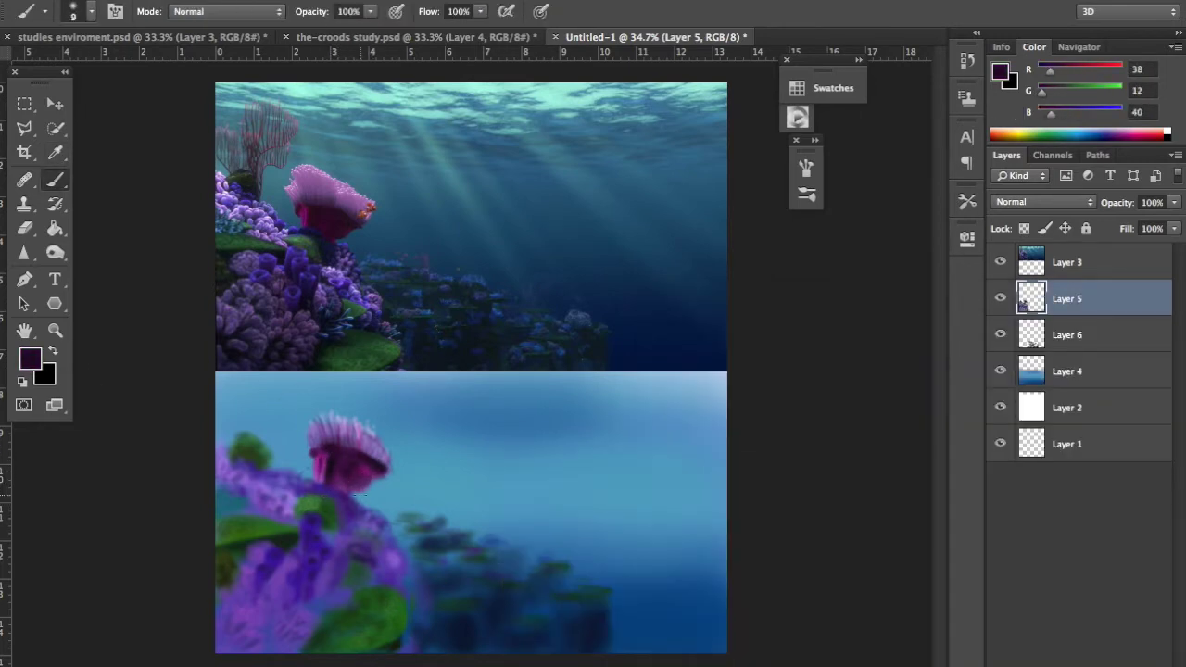
key(bracketleft)
key(bracketleft)
Step: Paint light pink highlights on the anemone top, ending with a 10px brush
alt+click(326, 426)
drag(319, 417, 380, 454)
key(bracketleft)
alt+click(331, 419)
scroll(334, 421, up, 2)
key(bracketleft)
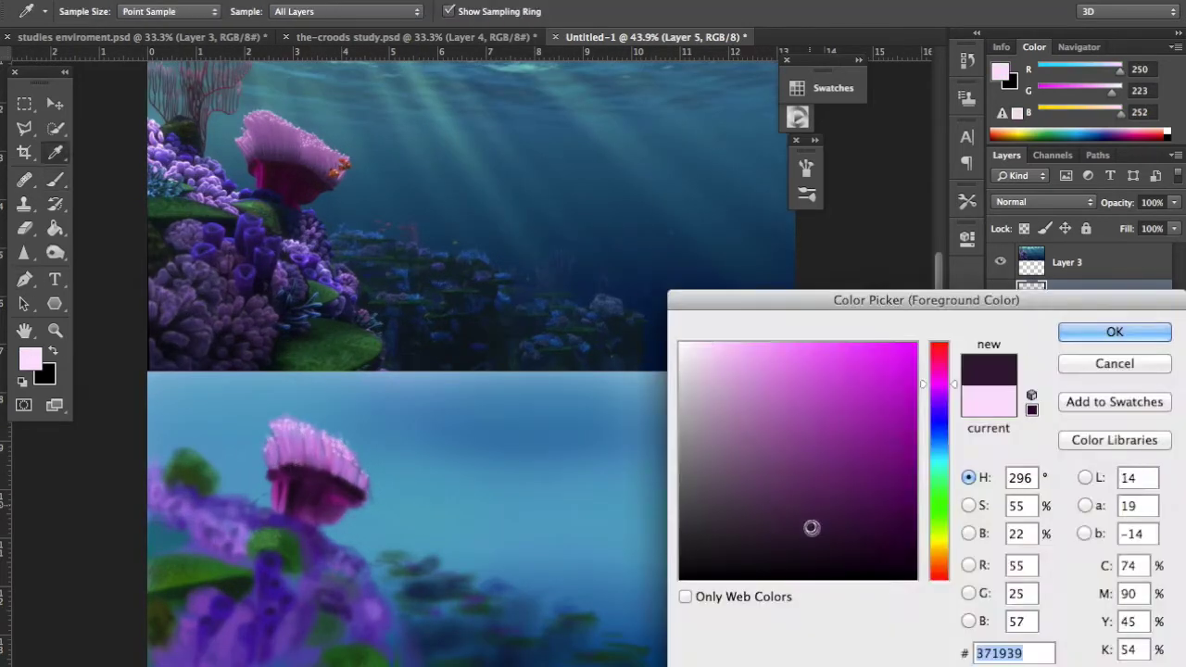
Step: Shade under the anemone cap with dark purple, using 20-35px brushes
alt+click(299, 467)
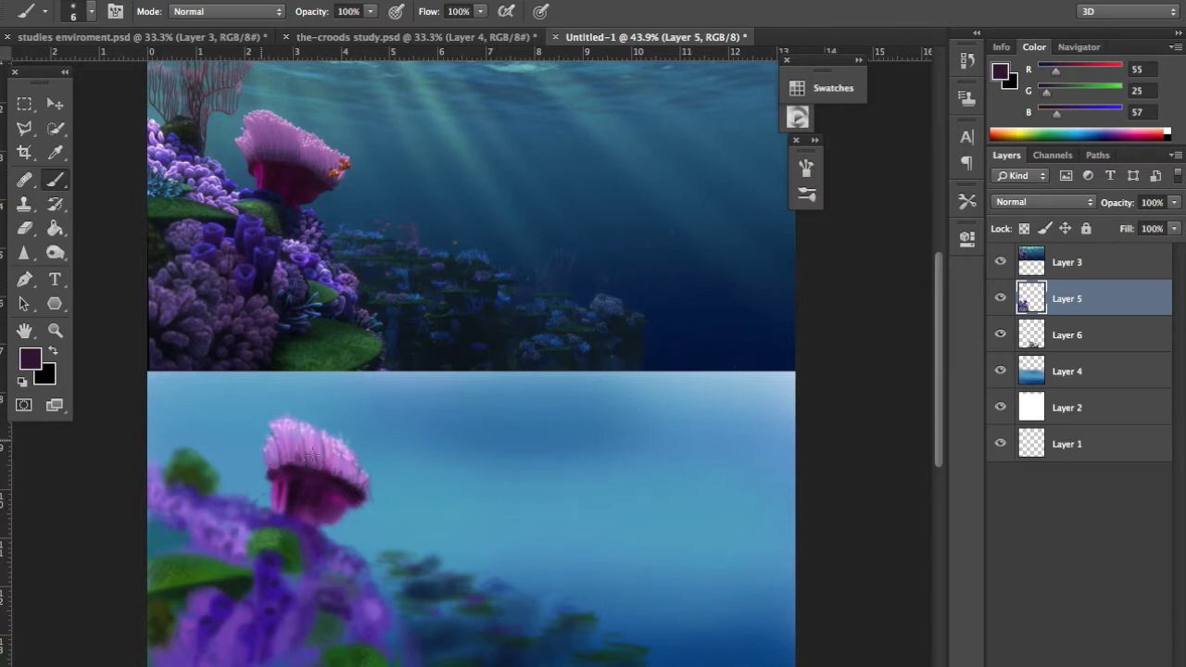
alt+click(311, 453)
scroll(311, 453, down, 3)
scroll(383, 449, up, 2)
key(bracketright)
key(bracketright)
key(bracketright)
alt+click(382, 448)
key(bracketright)
scroll(473, 365, up, 2)
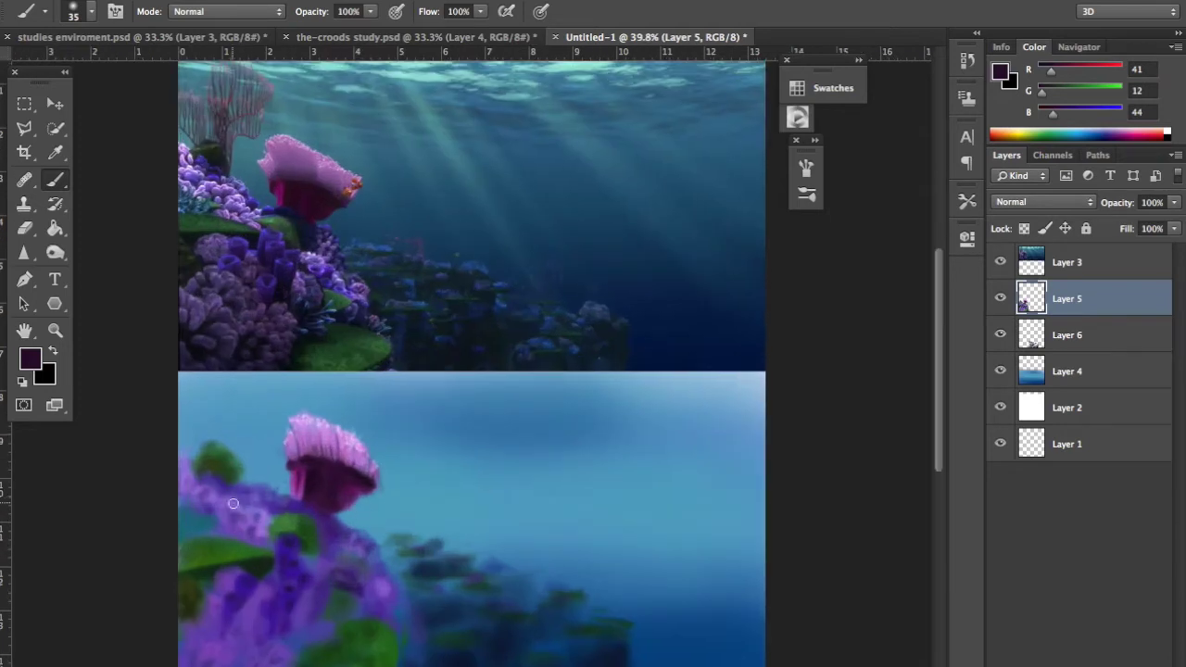
key(bracketleft)
key(bracketleft)
key(bracketleft)
alt+click(333, 437)
Step: Pick dark navy and dark olive to deepen the shadows within the coral
click(30, 359)
click(704, 357)
click(1111, 331)
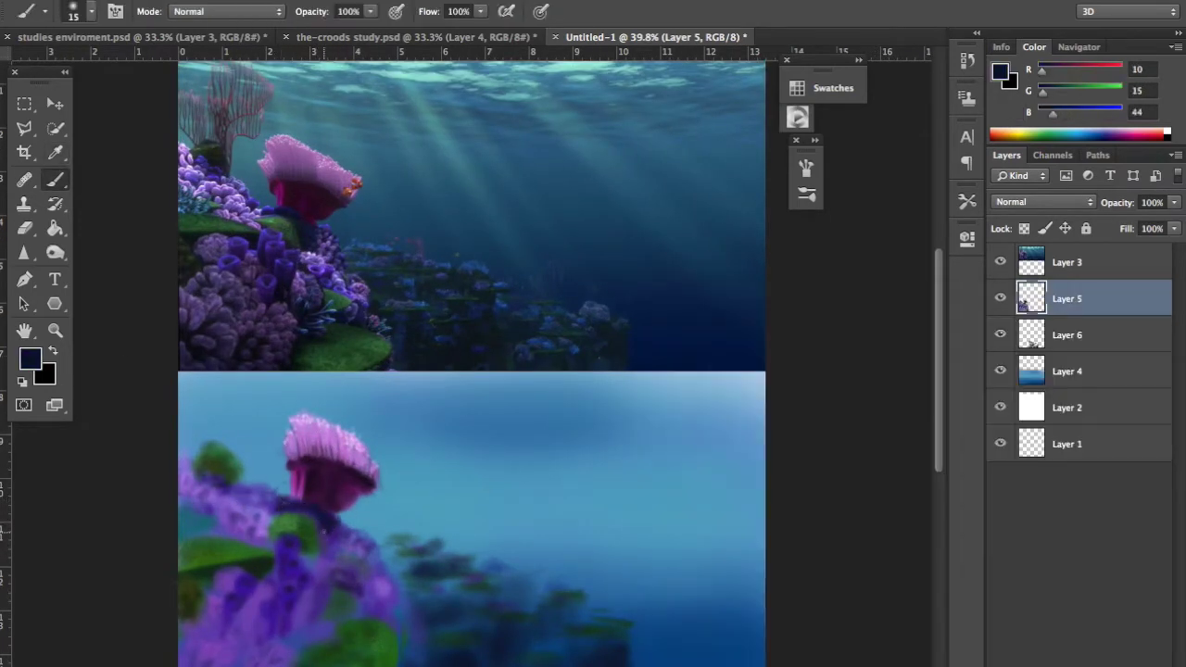
alt+click(262, 527)
click(29, 359)
click(892, 556)
click(1094, 331)
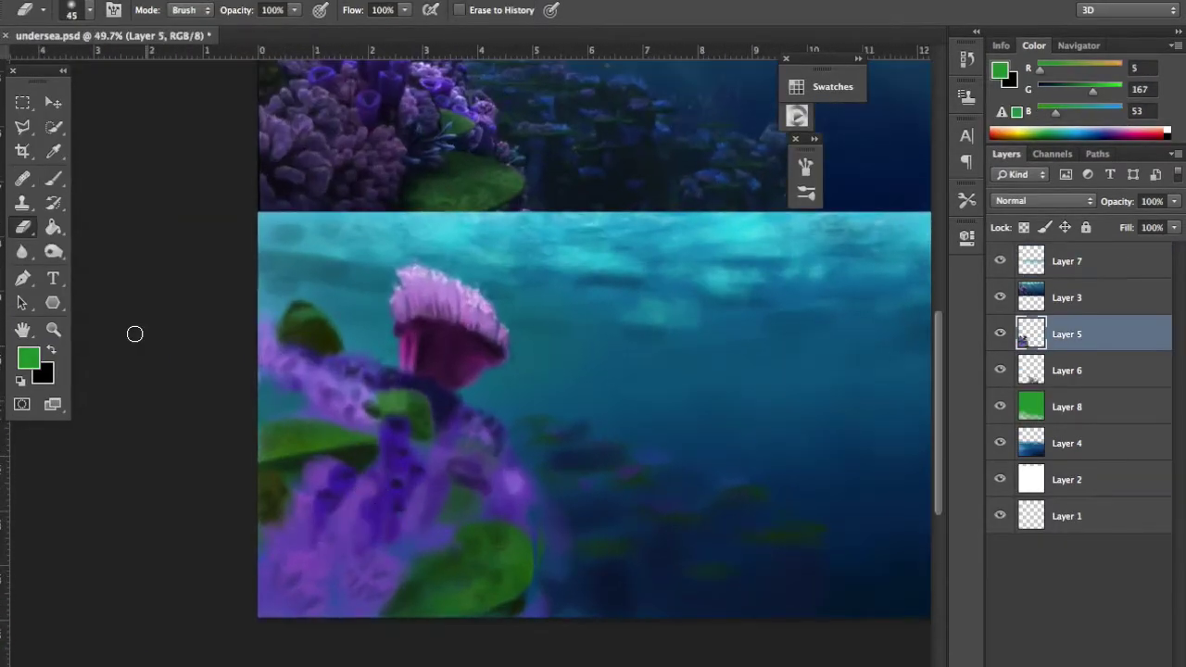
Step: Set the foreground colour to purple 6a2c8a for painting
right_click(454, 440)
key(i)
click(27, 358)
click(813, 428)
key(Return)
key(b)
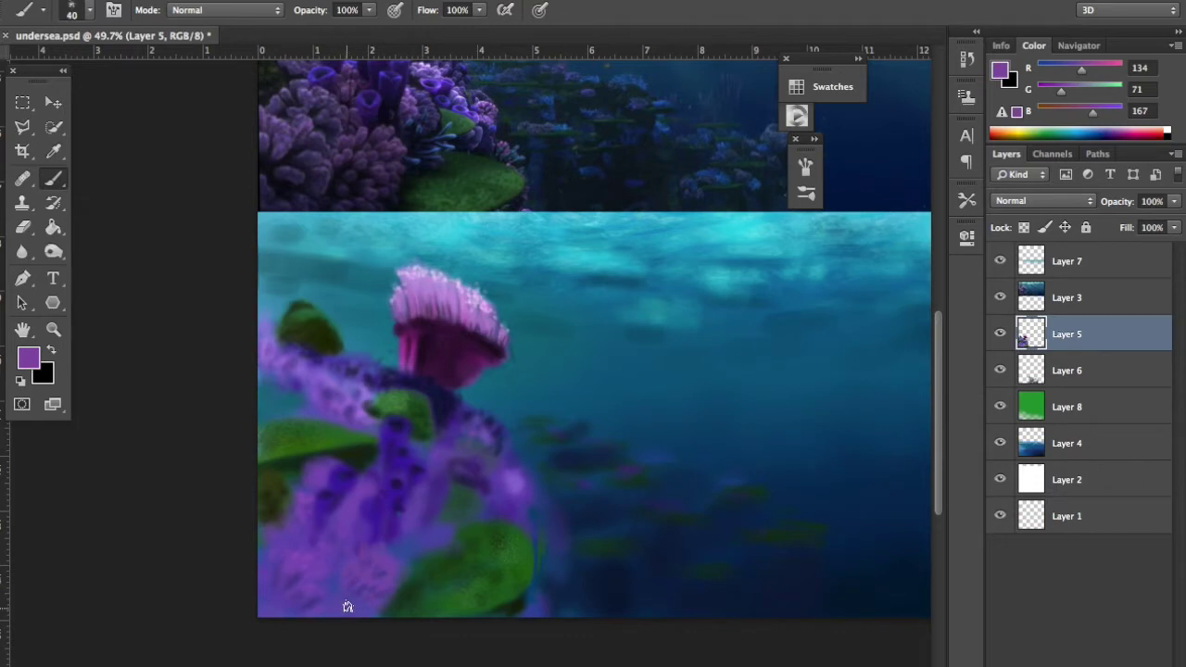
Step: Try blue 2d6191, then sample a dark purple and shrink the brush for coral detail
scroll(359, 498, down, 1)
alt+click(436, 484)
click(27, 357)
key(Return)
alt+click(432, 531)
key(bracketleft)
key(bracketleft)
key(bracketleft)
scroll(348, 594, up, 1)
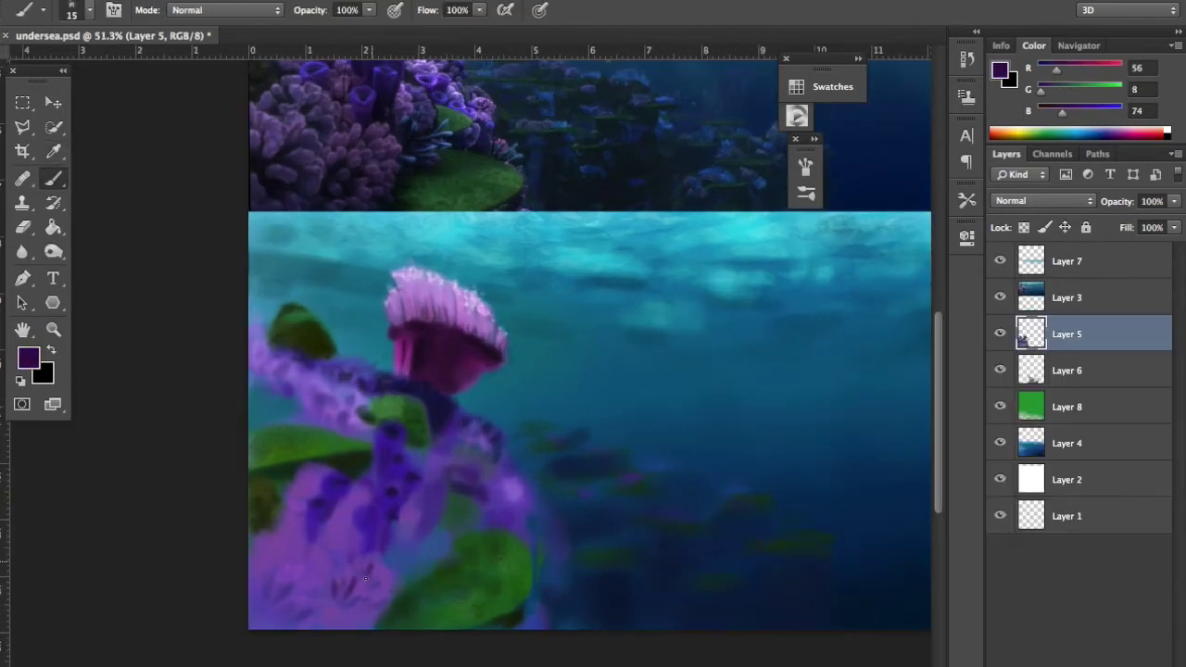
Step: Paint dark purple coral fronds at the lower-left with slightly larger strokes
mouse_move(272, 608)
mouse_down()
mouse_move(274, 567)
mouse_move(290, 545)
mouse_up()
alt+click(306, 548)
drag(278, 615, 313, 543)
alt+click(291, 609)
key(bracketright)
key(bracketright)
mouse_move(291, 608)
mouse_down()
mouse_move(255, 603)
mouse_move(337, 611)
mouse_up()
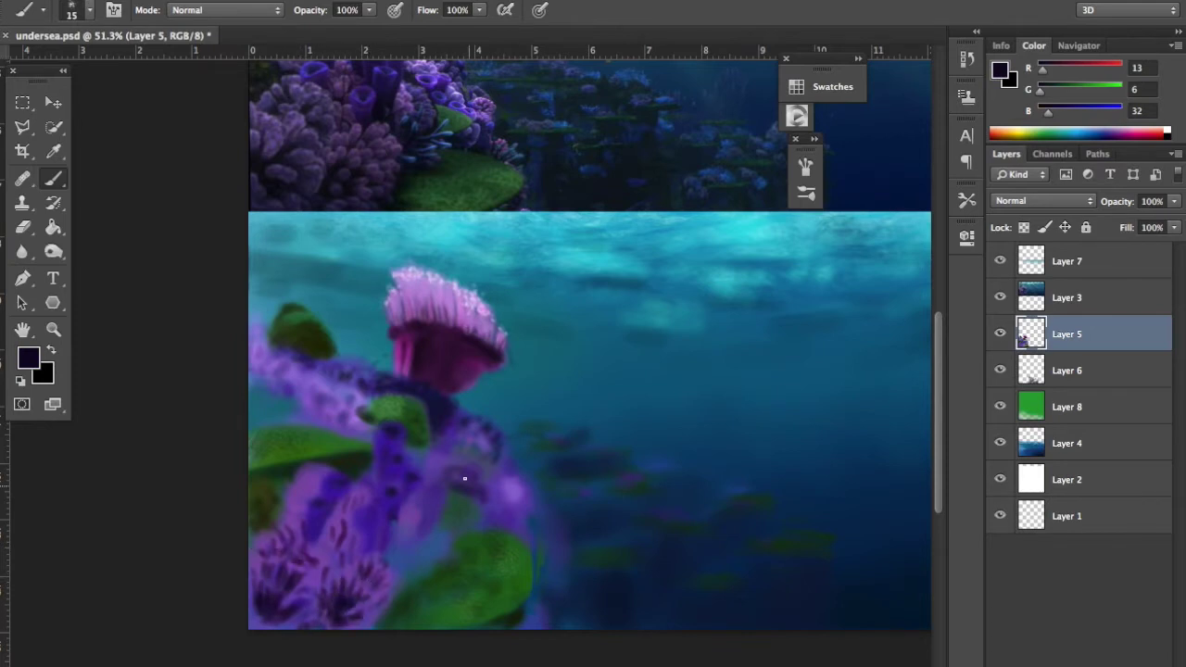
Step: Paint light purple highlight strokes across the coral fronds
scroll(421, 418, down, 5)
scroll(472, 366, up, 3)
alt+click(296, 606)
alt+click(274, 574)
drag(269, 565, 311, 551)
Step: Resample the coral's light purple and a dark blue from the water
alt+click(248, 474)
alt+click(378, 538)
alt+click(355, 516)
alt+click(348, 620)
alt+click(330, 577)
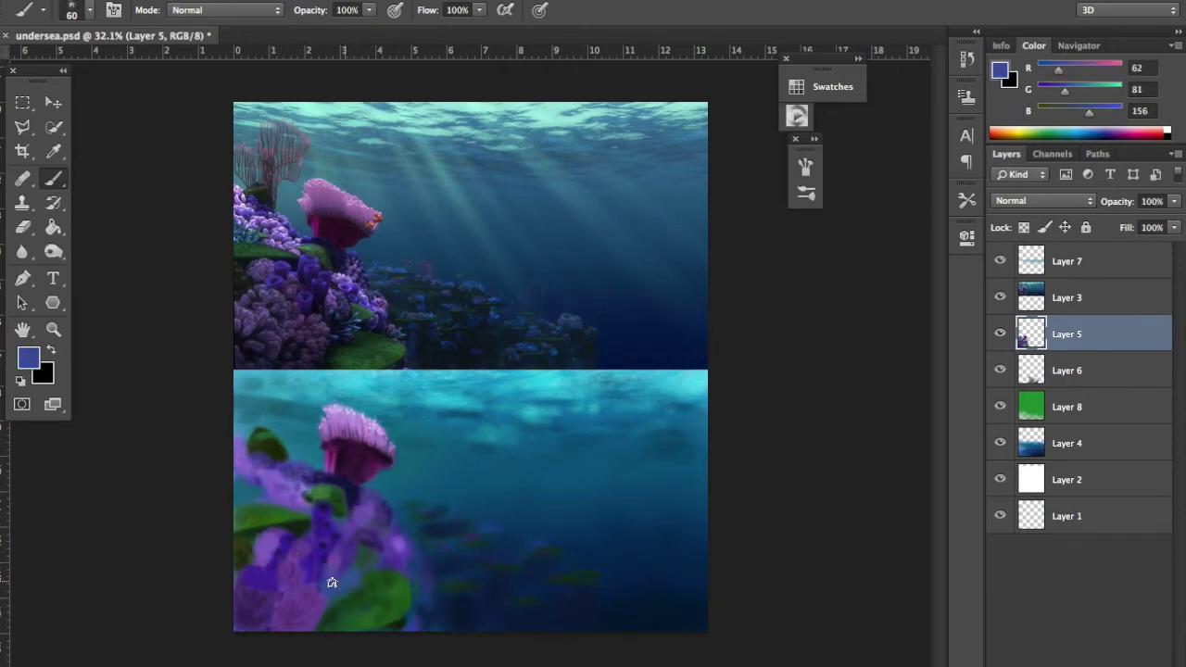
Step: Paint small bluish and dark teal tendril strokes over the lower plants
scroll(352, 564, up, 3)
scroll(295, 458, up, 1)
drag(262, 483, 280, 486)
alt+click(294, 460)
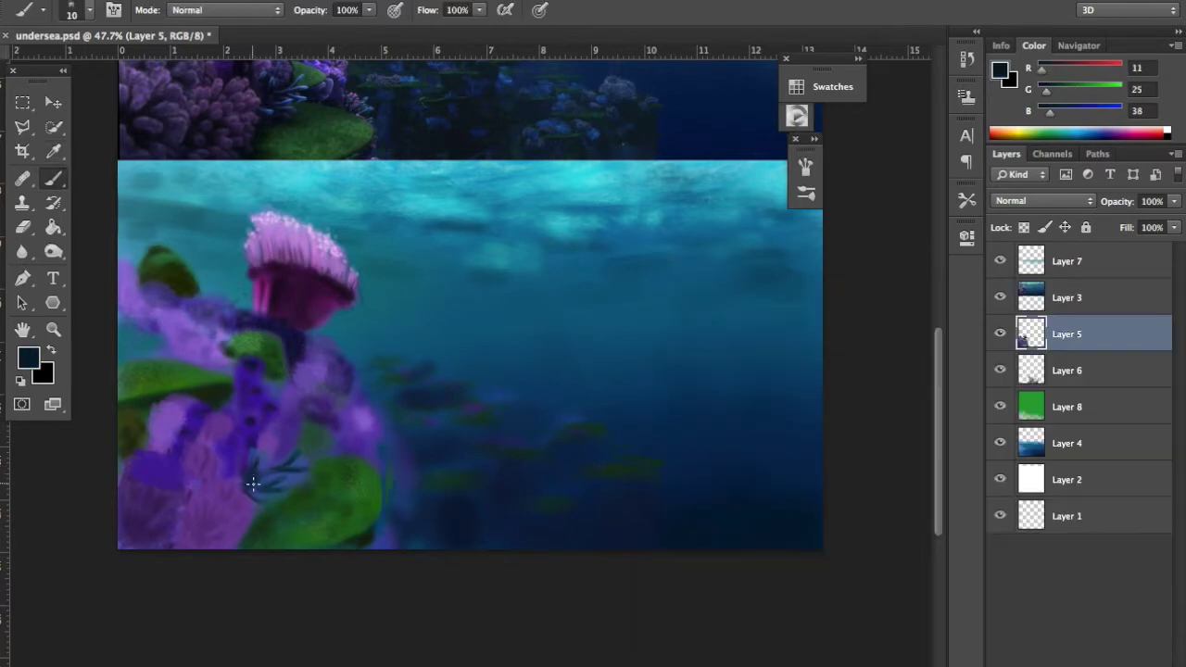
alt+click(260, 491)
key(bracketleft)
key(bracketleft)
key(bracketleft)
key(bracketright)
key(bracketright)
key(bracketright)
mouse_move(265, 489)
mouse_down()
mouse_move(302, 492)
mouse_move(269, 512)
mouse_up()
key(bracketleft)
key(bracketleft)
key(bracketleft)
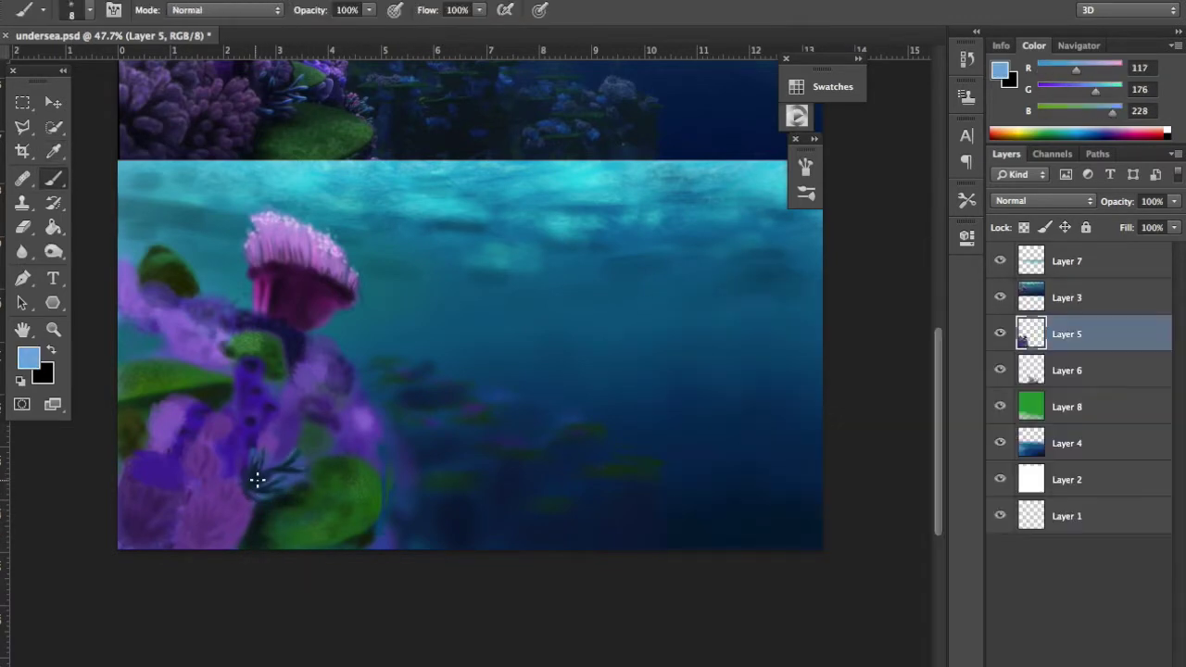
Step: Sample the very dark and lighter purples of the coral stem
scroll(371, 547, down, 2)
scroll(408, 555, up, 3)
scroll(389, 565, down, 1)
alt+click(407, 576)
alt+click(385, 613)
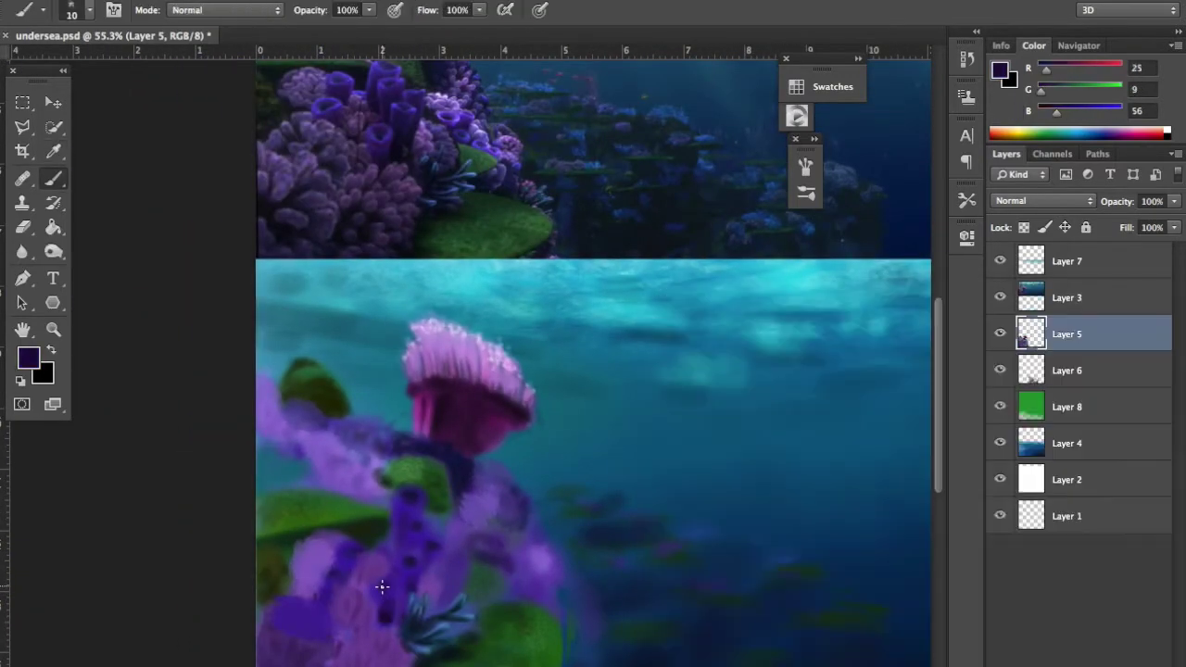
key(bracketright)
key(bracketright)
alt+click(392, 604)
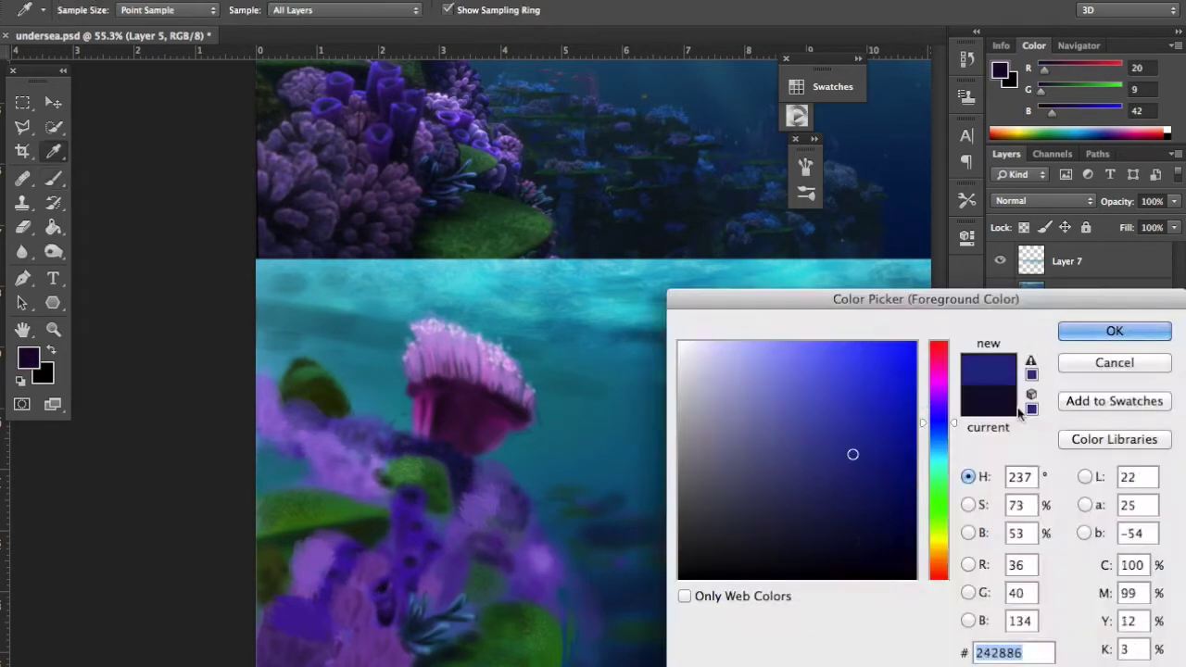
alt+click(401, 586)
Step: Sample deeper purple and near-black shadow tones for the tube coral
alt+click(348, 542)
alt+click(408, 580)
key(bracketright)
alt+click(396, 606)
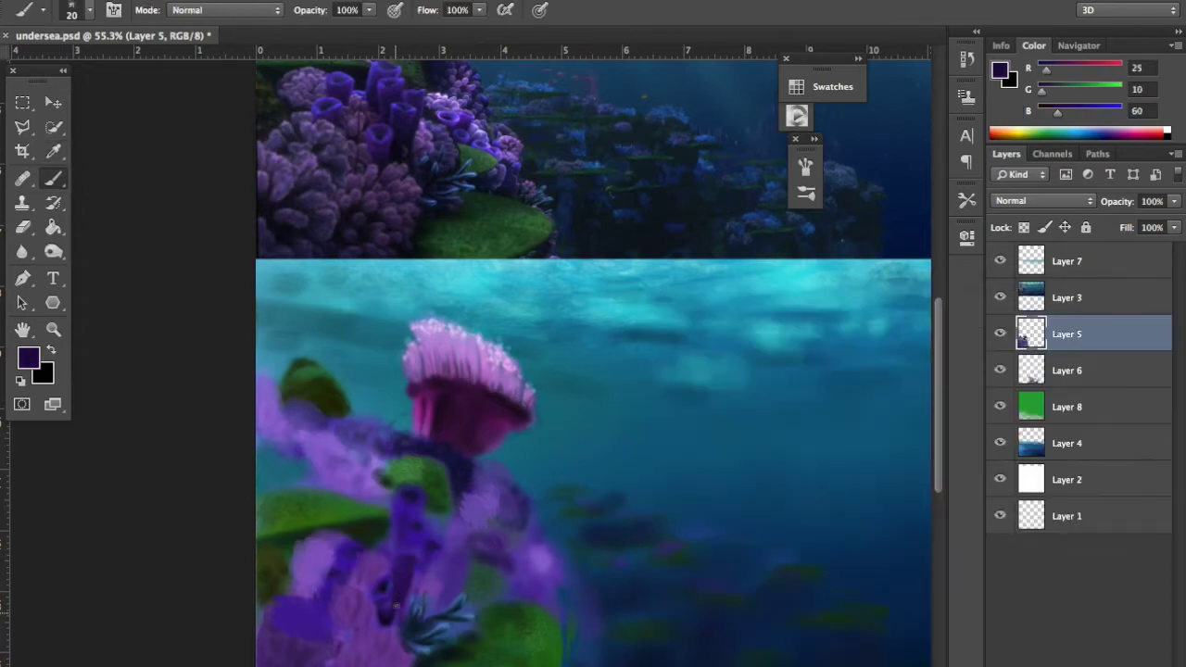
alt+click(385, 593)
alt+click(347, 567)
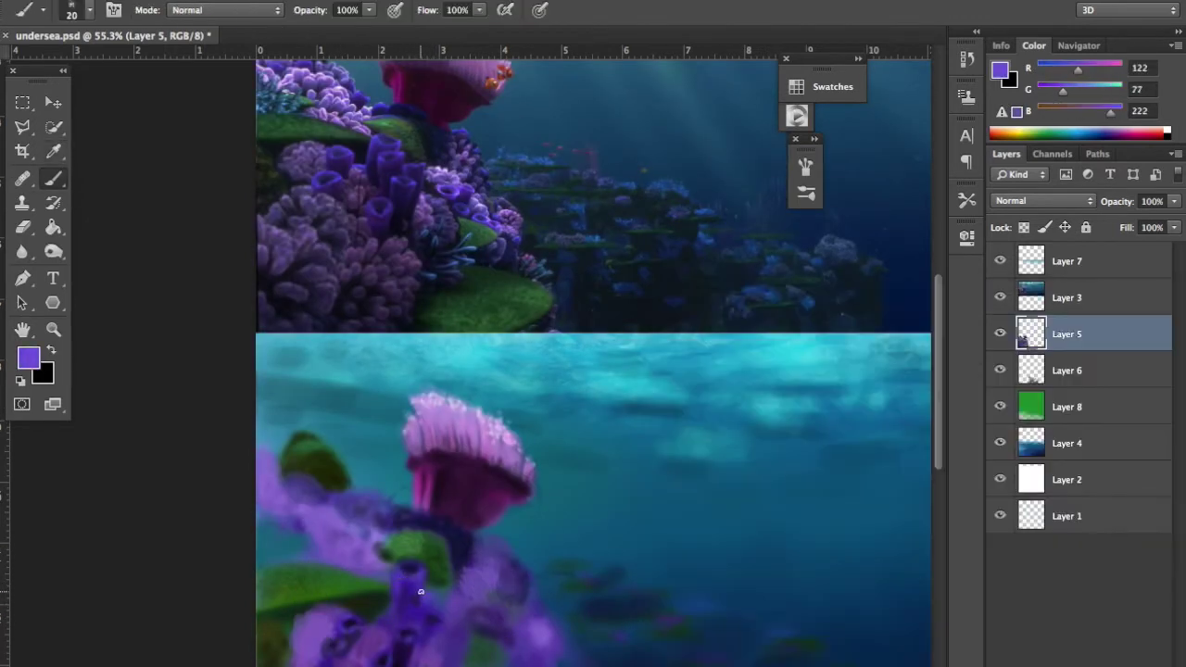
alt+click(410, 607)
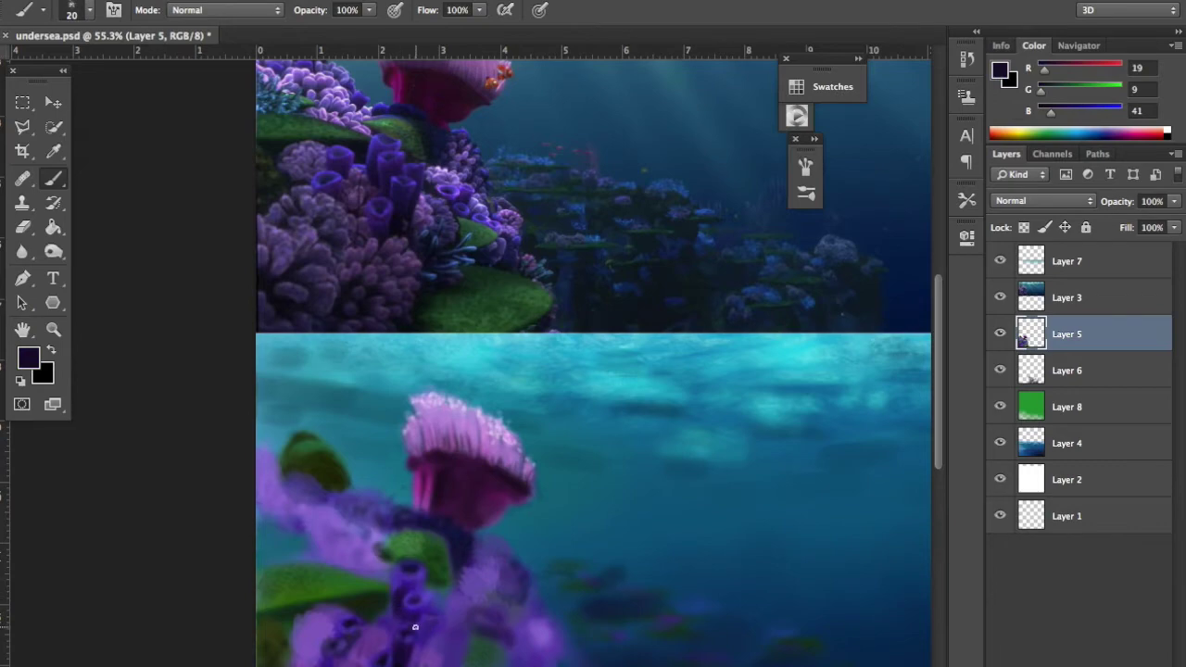
Step: Sample a mid purple and the near-black of the dark plants with a larger brush
scroll(392, 622, down, 3)
alt+click(313, 553)
key(bracketright)
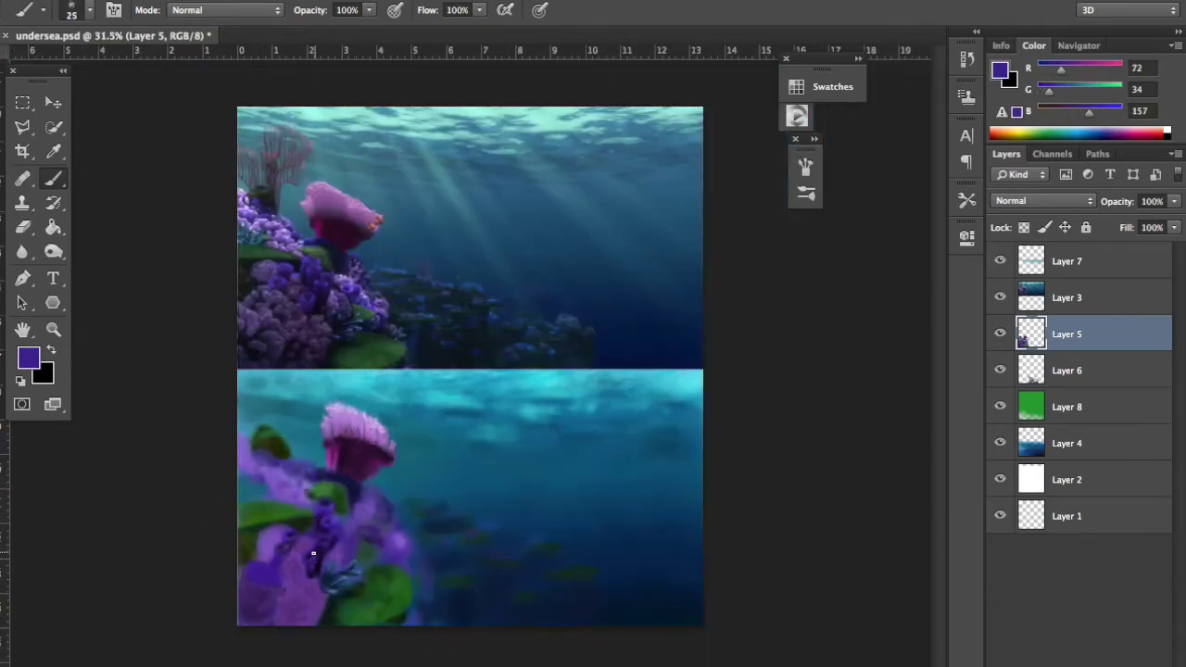
scroll(428, 597, up, 3)
alt+click(215, 613)
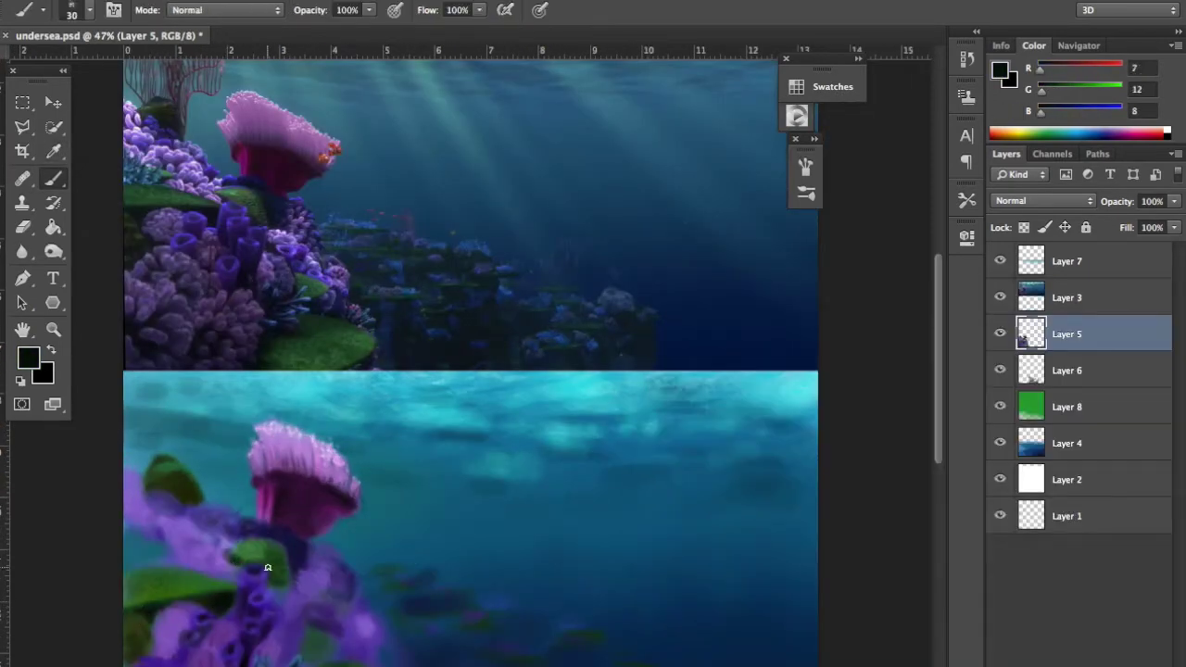
Step: Sample dark teal from the water with a fine-tipped brush
alt+click(173, 476)
key(bracketleft)
key(bracketleft)
key(bracketleft)
scroll(190, 578, up, 2)
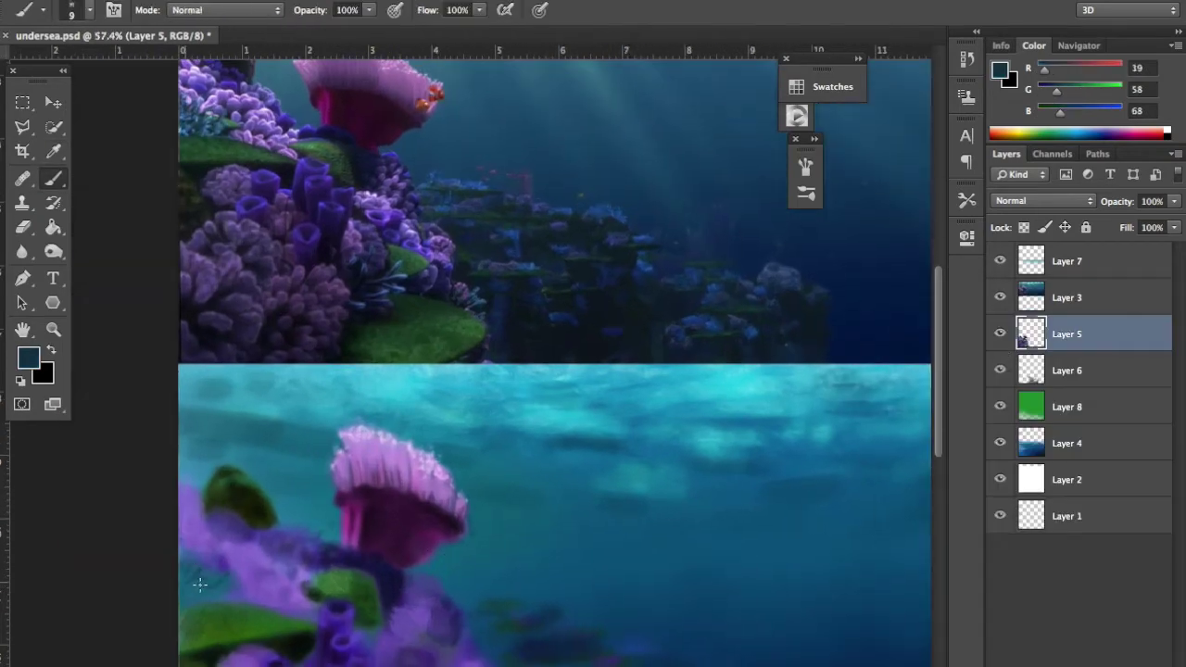
alt+click(238, 596)
alt+click(179, 589)
key(bracketright)
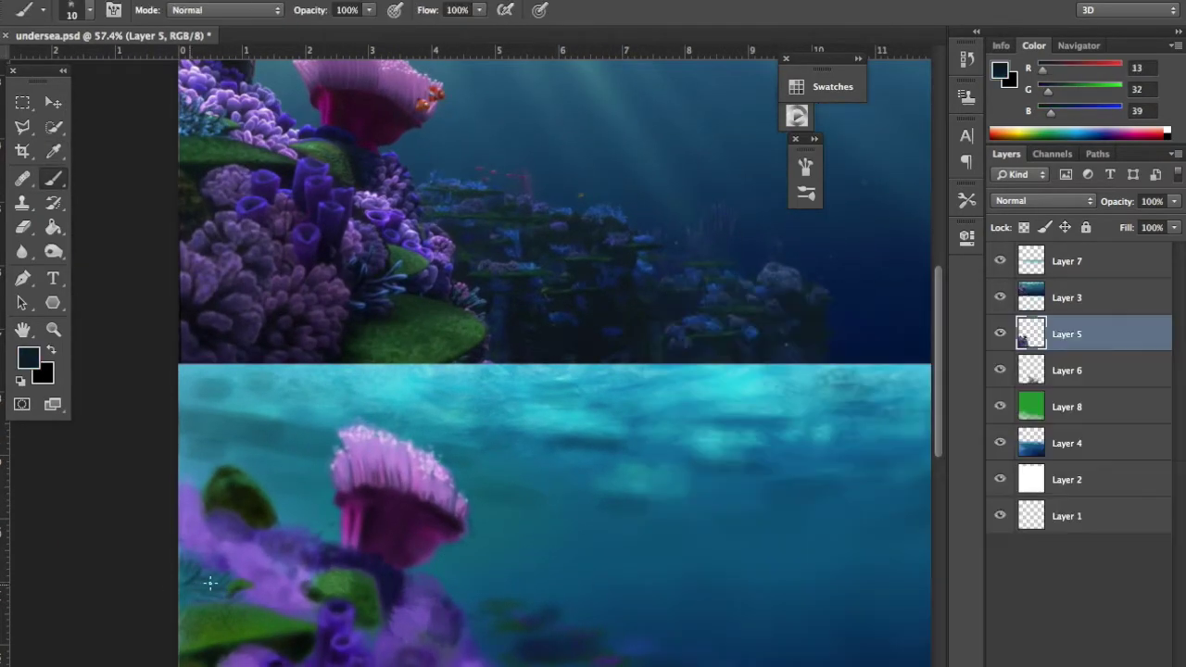
Step: Pick a light blue, then choose and confirm a red for the sea fan
click(28, 357)
click(1117, 328)
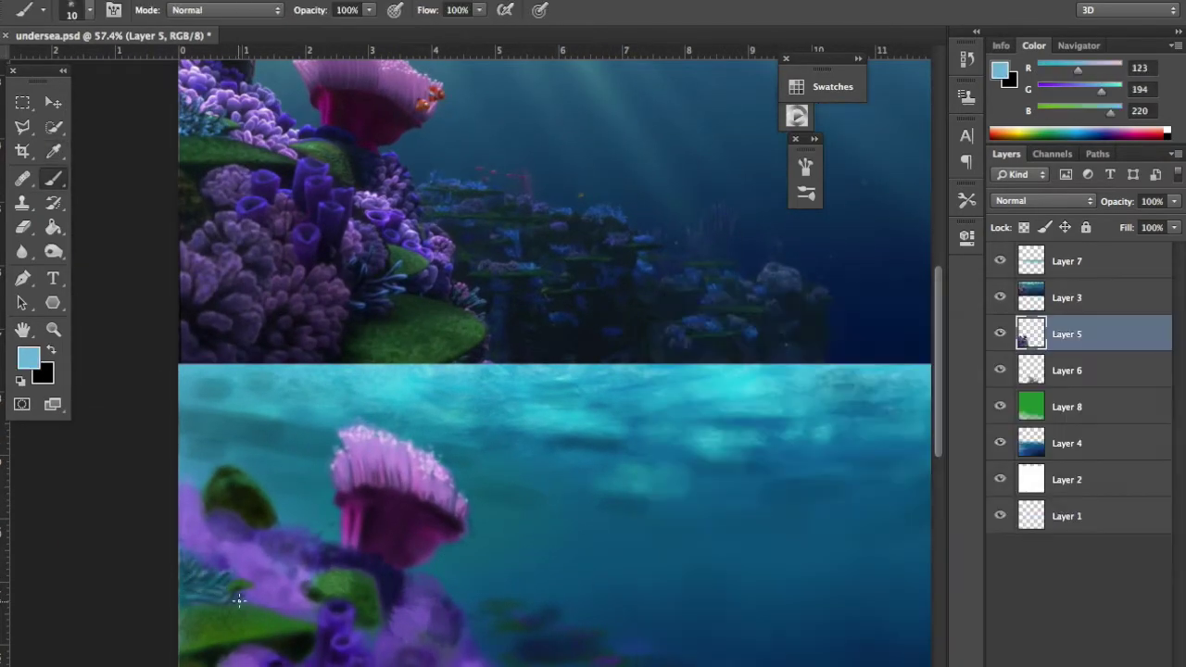
alt+click(224, 618)
scroll(278, 556, down, 3)
scroll(325, 529, up, 1)
key(bracketright)
key(bracketright)
key(bracketright)
click(28, 358)
click(906, 402)
click(1114, 328)
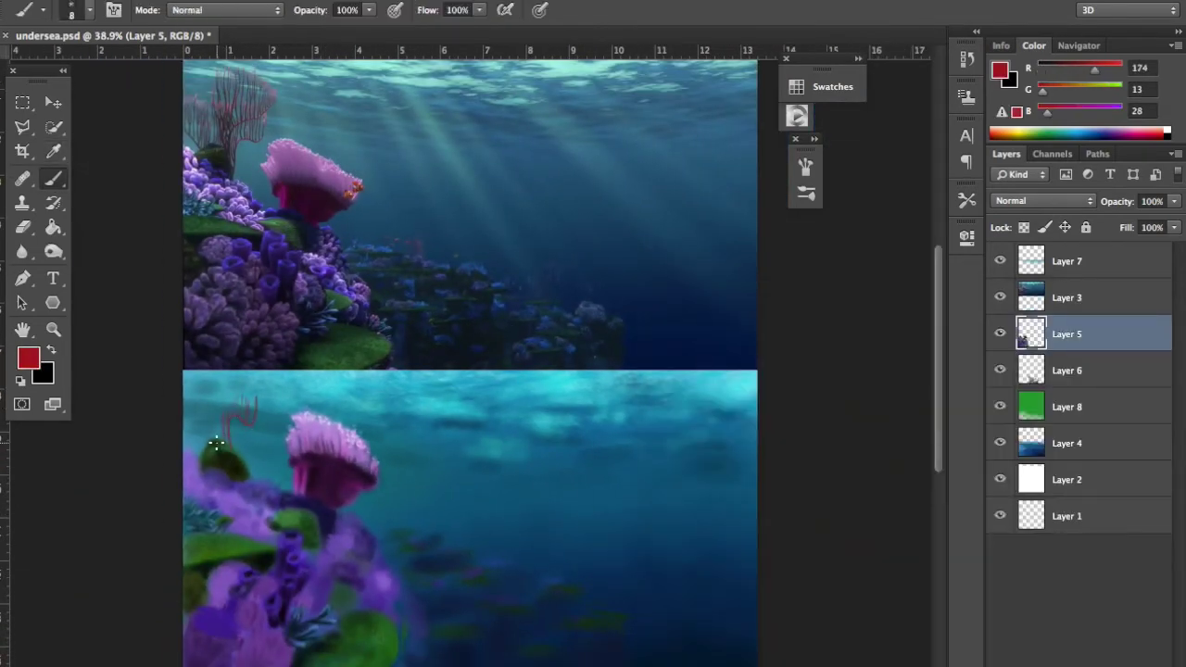
Step: Paint dark red sea fan branches at the upper-left
alt+click(227, 397)
scroll(234, 435, up, 3)
scroll(290, 524, down, 2)
drag(317, 394, 300, 424)
Step: Erase the rough earlier sea fan strokes with the Eraser
scroll(455, 370, down, 1)
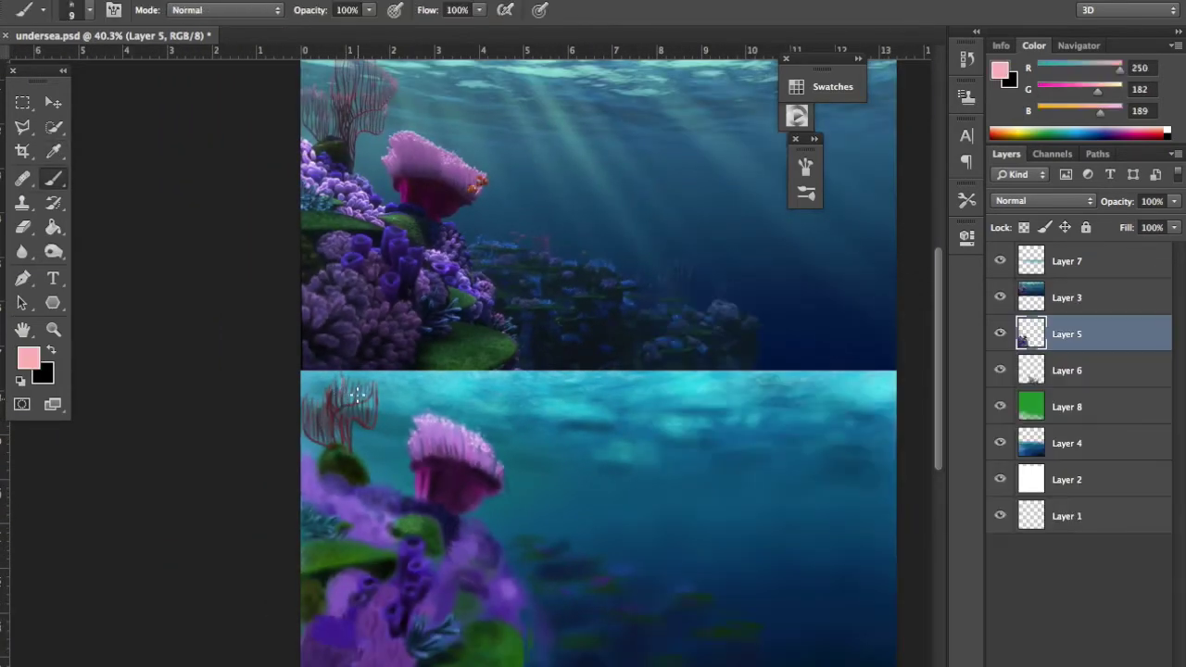
alt+click(335, 414)
key(e)
mouse_move(366, 389)
mouse_down()
mouse_move(315, 436)
mouse_move(393, 380)
mouse_up()
key(b)
Step: Add thin dark red branches and fine strands to the sea fan
alt+click(362, 476)
drag(306, 404, 322, 454)
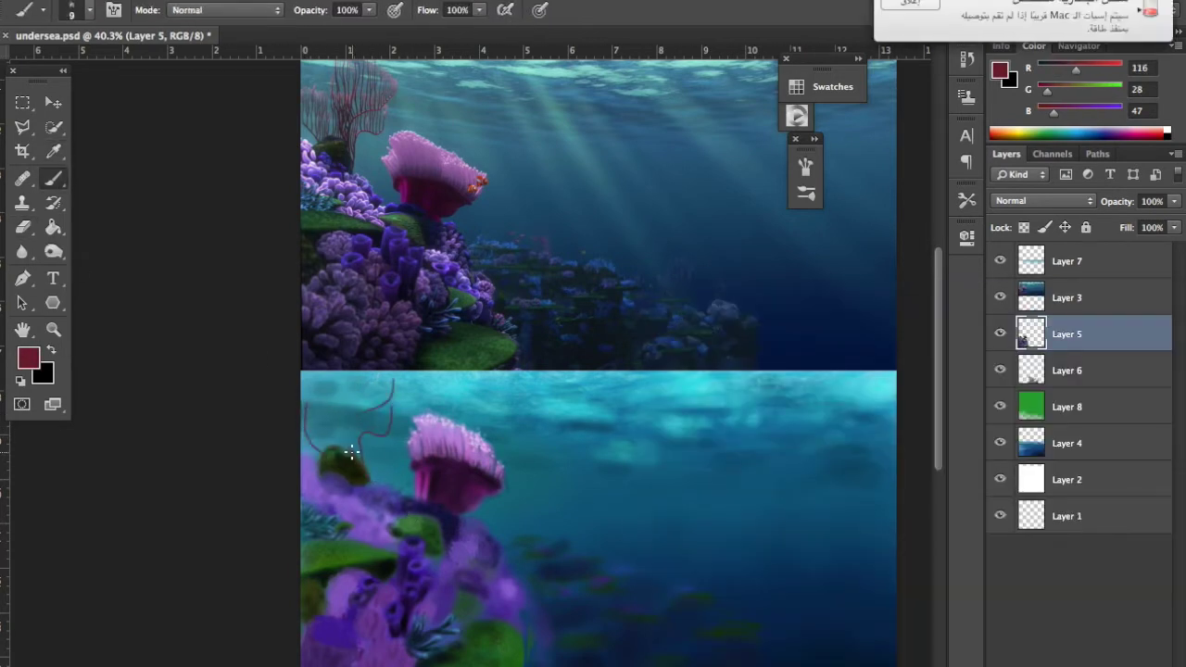
key(bracketleft)
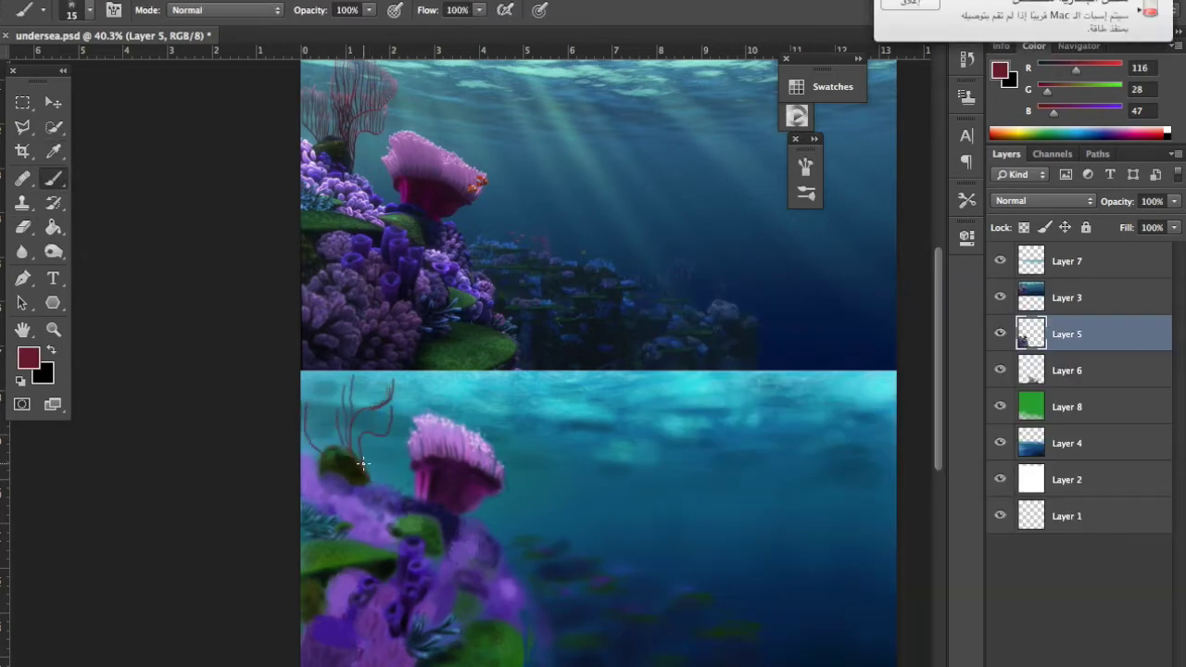
scroll(371, 500, up, 2)
drag(317, 556, 316, 548)
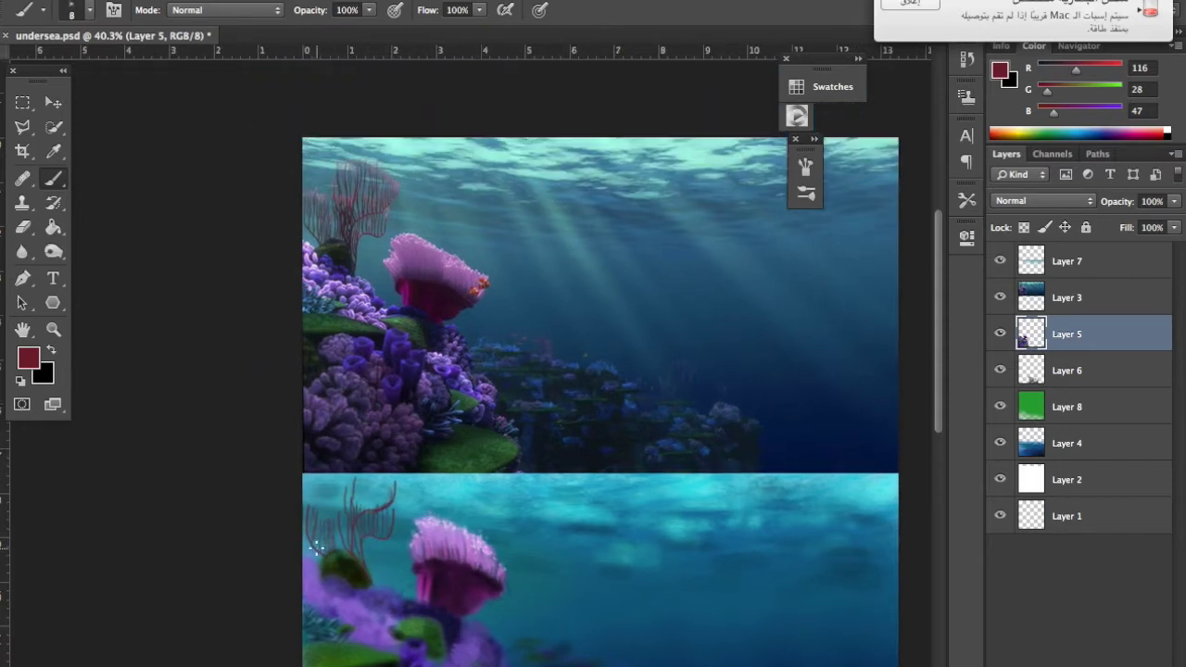
scroll(321, 553, down, 3)
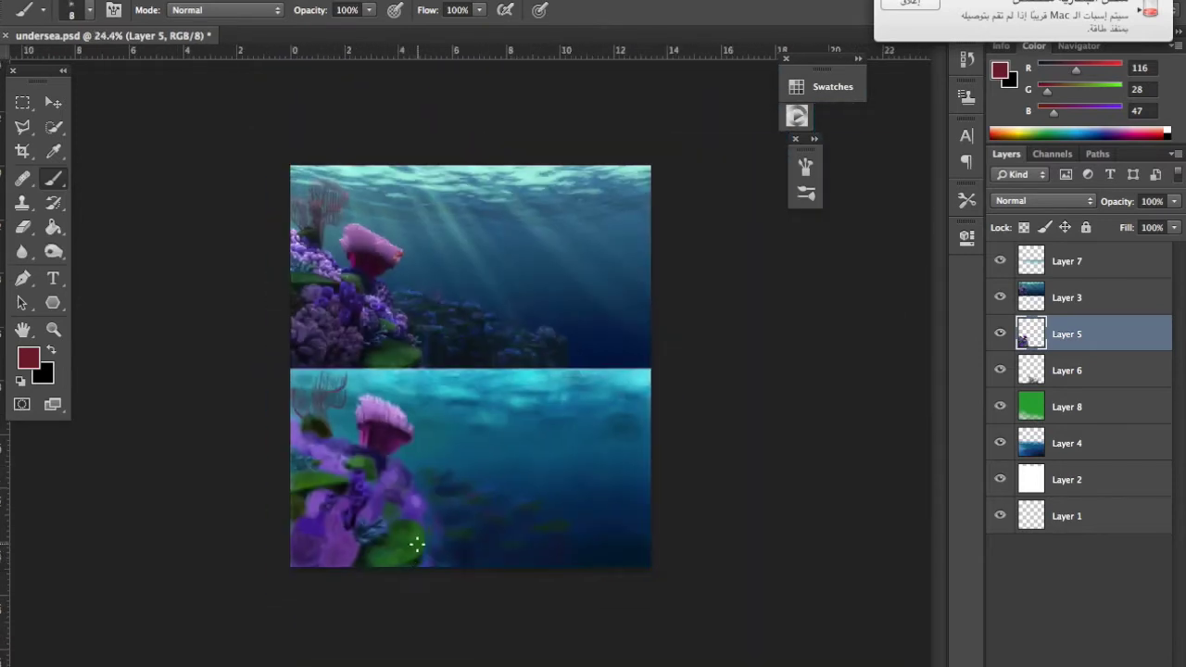
Step: Sample dark purple, dark green and reference-coral purple with a smaller brush
alt+click(401, 516)
key(bracketleft)
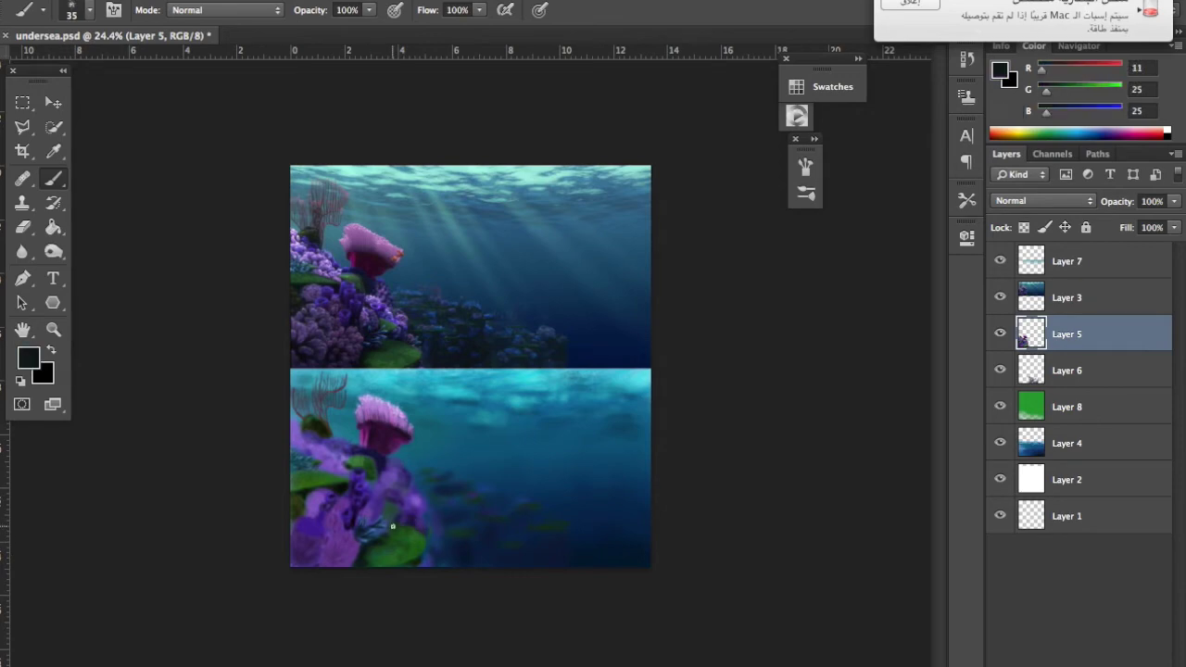
alt+click(394, 558)
scroll(356, 341, up, 3)
alt+click(232, 533)
Step: Dab pink highlights and darker purple onto the coral's left edge
right_click(361, 454)
click(28, 358)
click(1114, 325)
drag(233, 554, 236, 537)
alt+click(232, 529)
drag(224, 561, 243, 571)
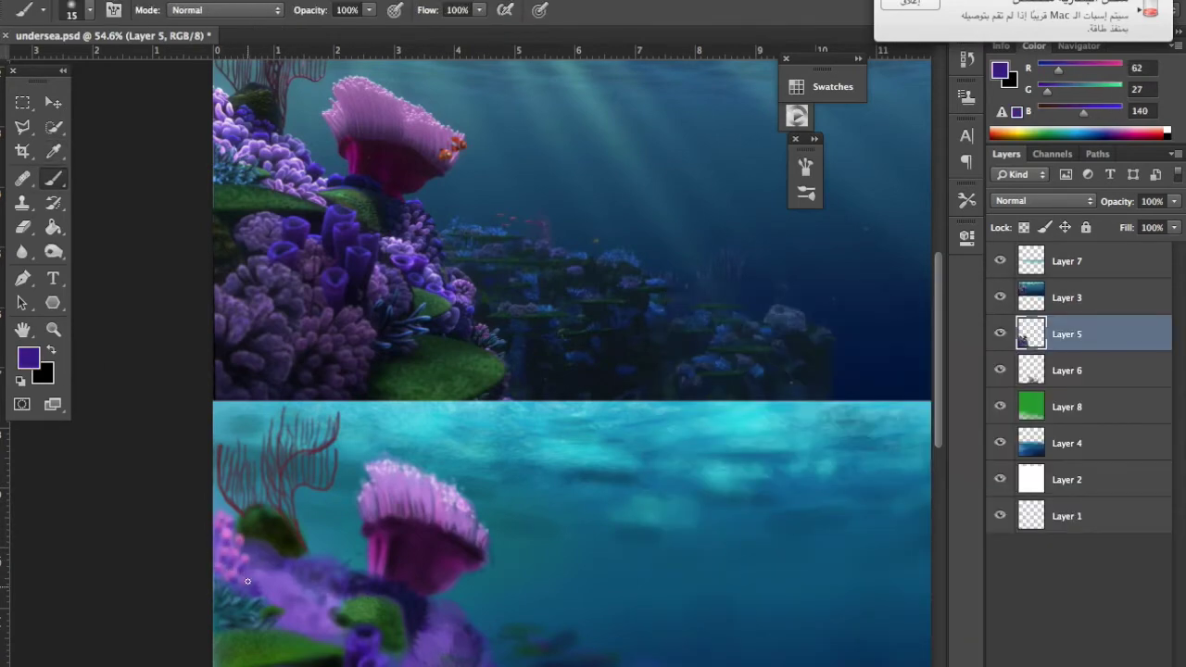
Step: Pick a light pink, then sample a dark shadow tone from the coral
click(28, 358)
click(1112, 331)
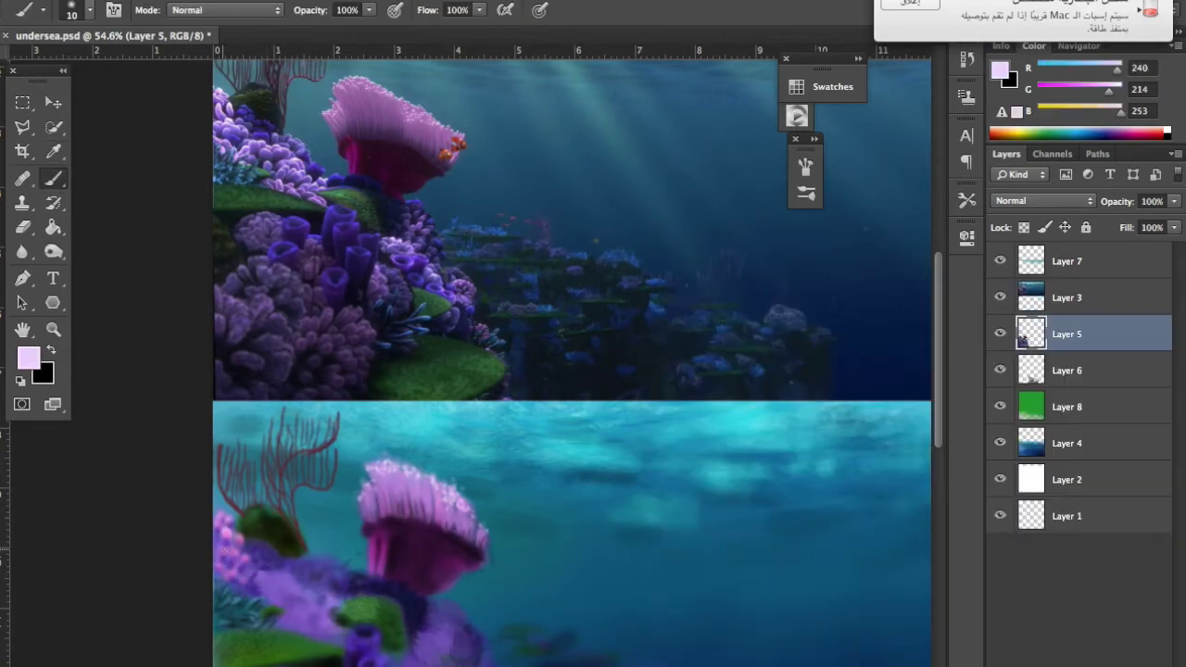
alt+click(298, 556)
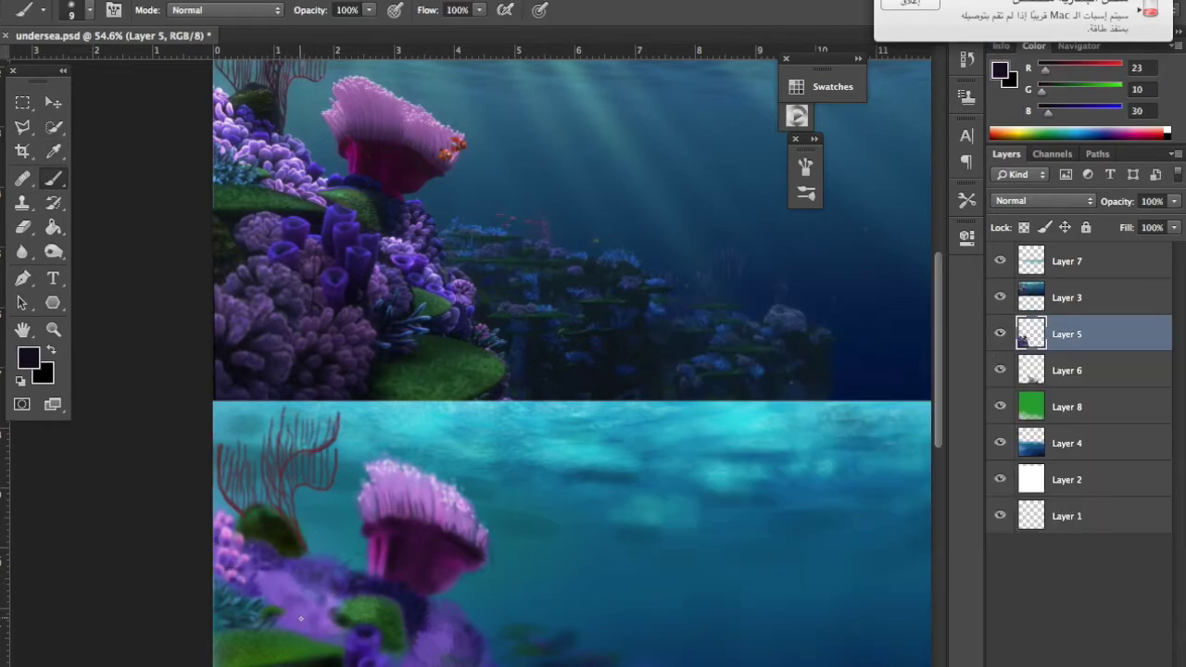
scroll(299, 654, down, 3)
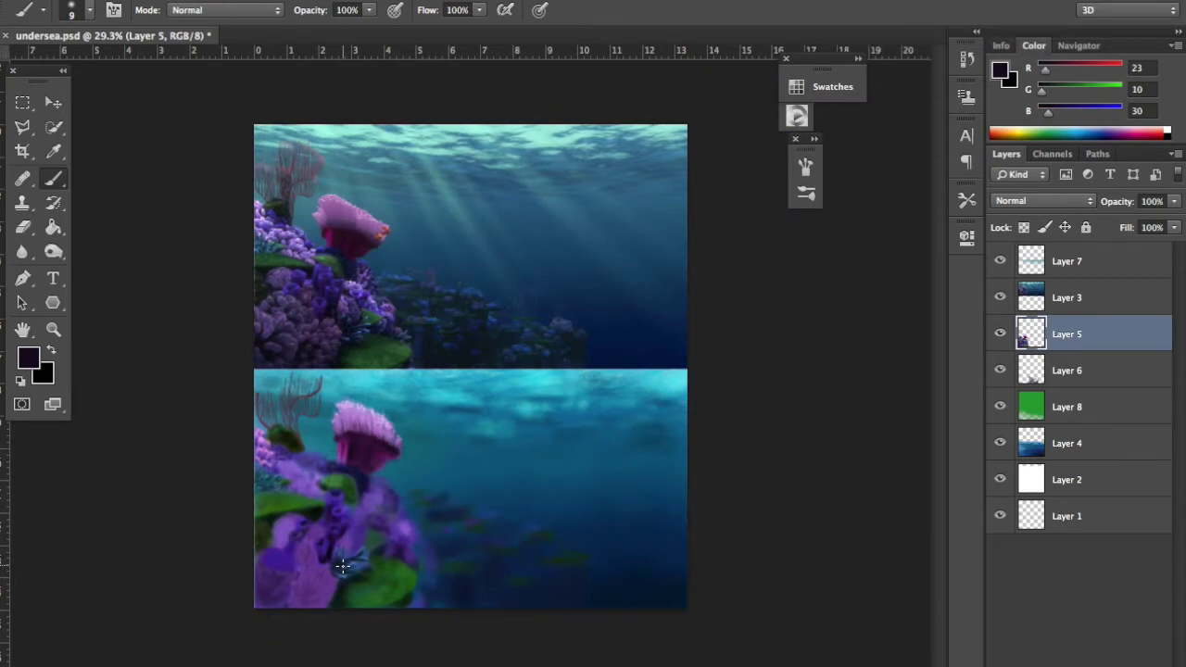
scroll(343, 566, up, 2)
scroll(343, 556, down, 1)
Step: Sample purple, dark navy, pink and teal tones from the coral, slightly enlarging the brush
alt+click(340, 542)
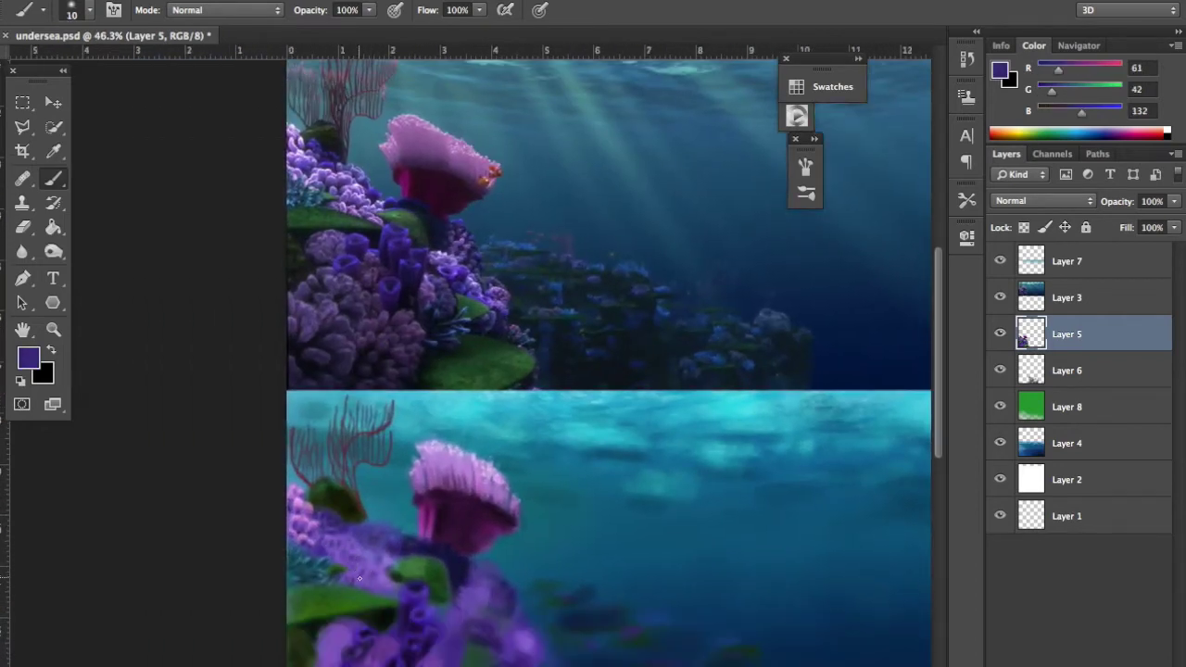
alt+click(372, 559)
alt+click(372, 559)
alt+click(364, 539)
key(bracketright)
alt+click(353, 559)
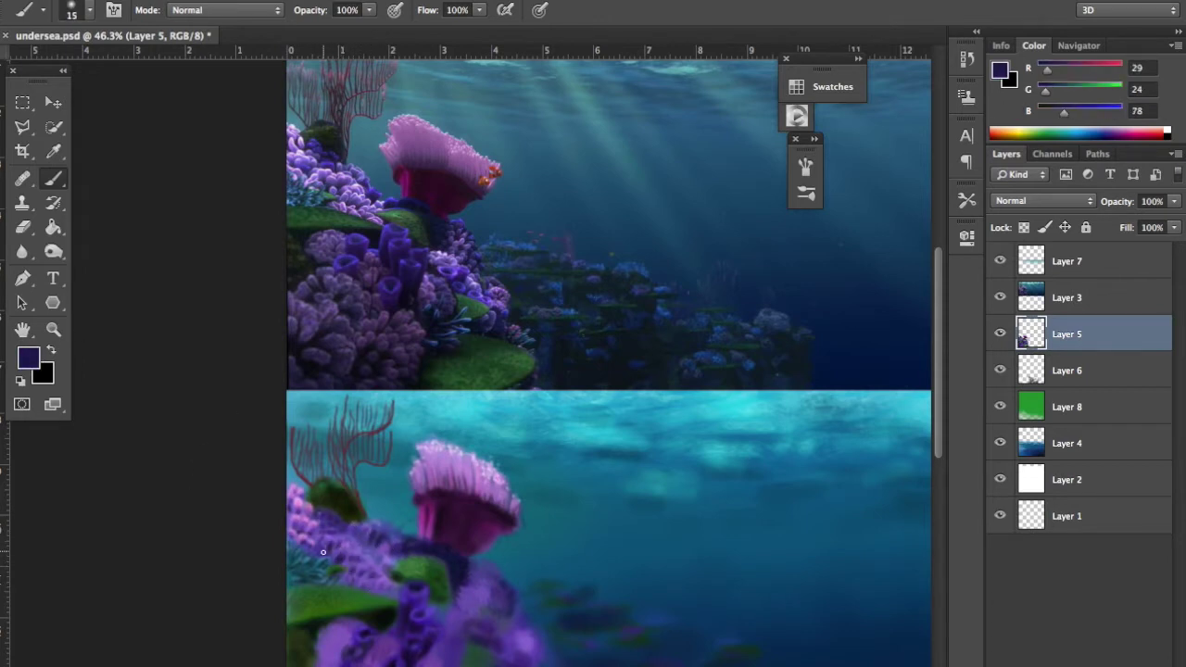
alt+click(302, 500)
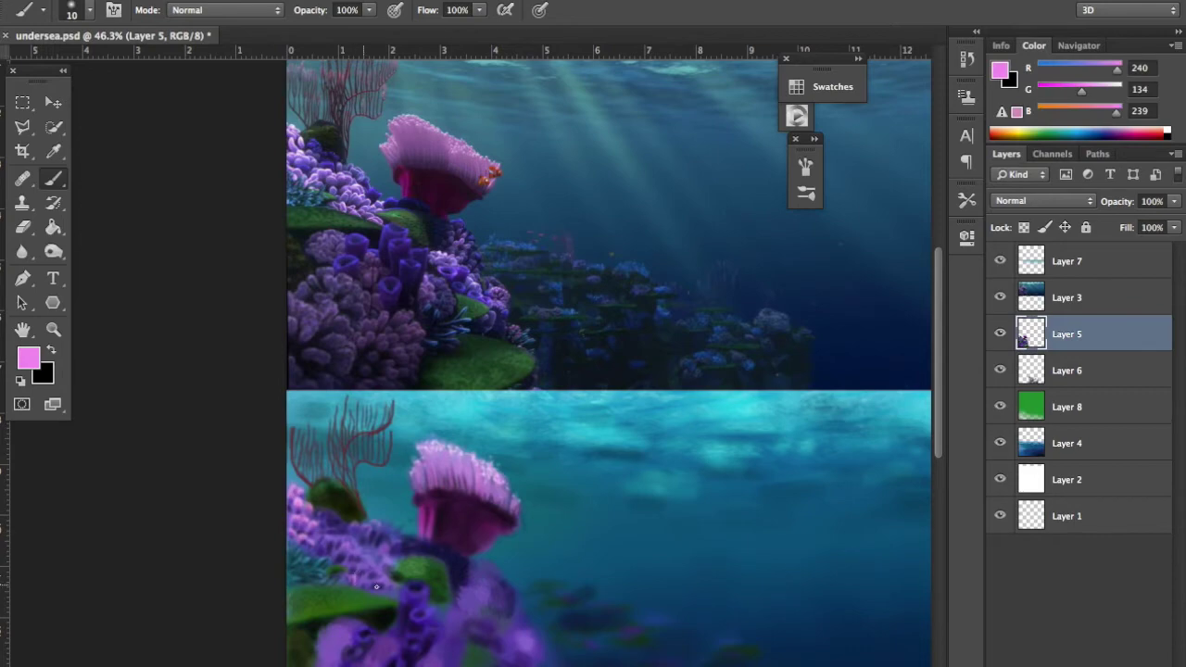
alt+click(389, 590)
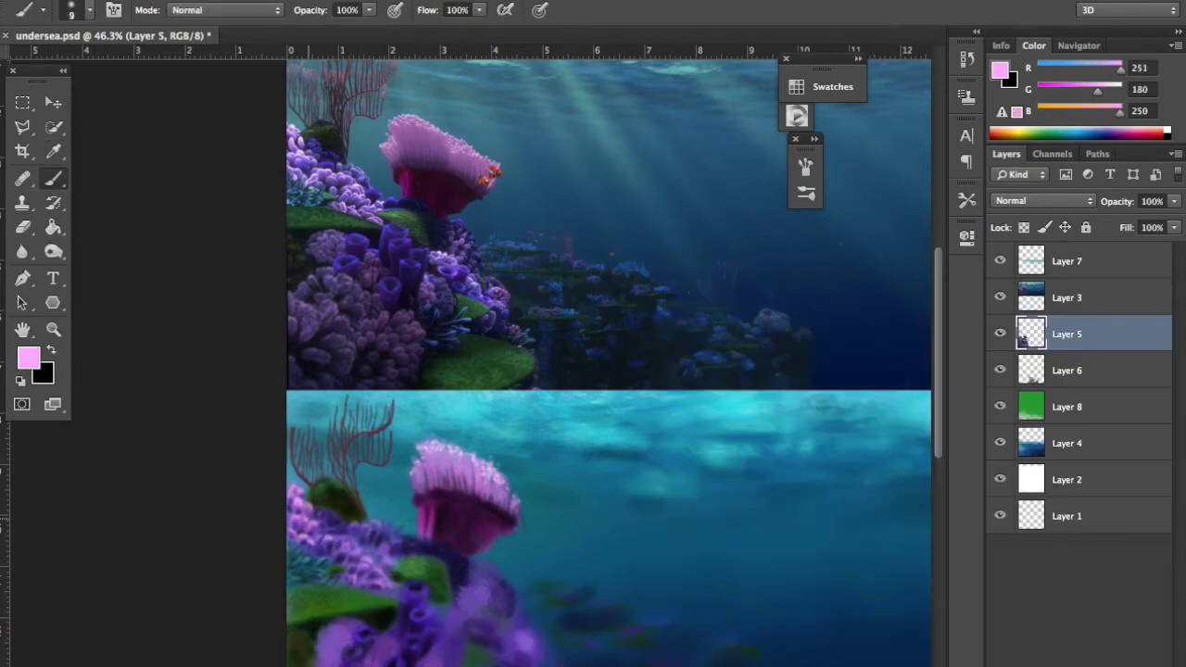
alt+click(368, 559)
alt+click(394, 527)
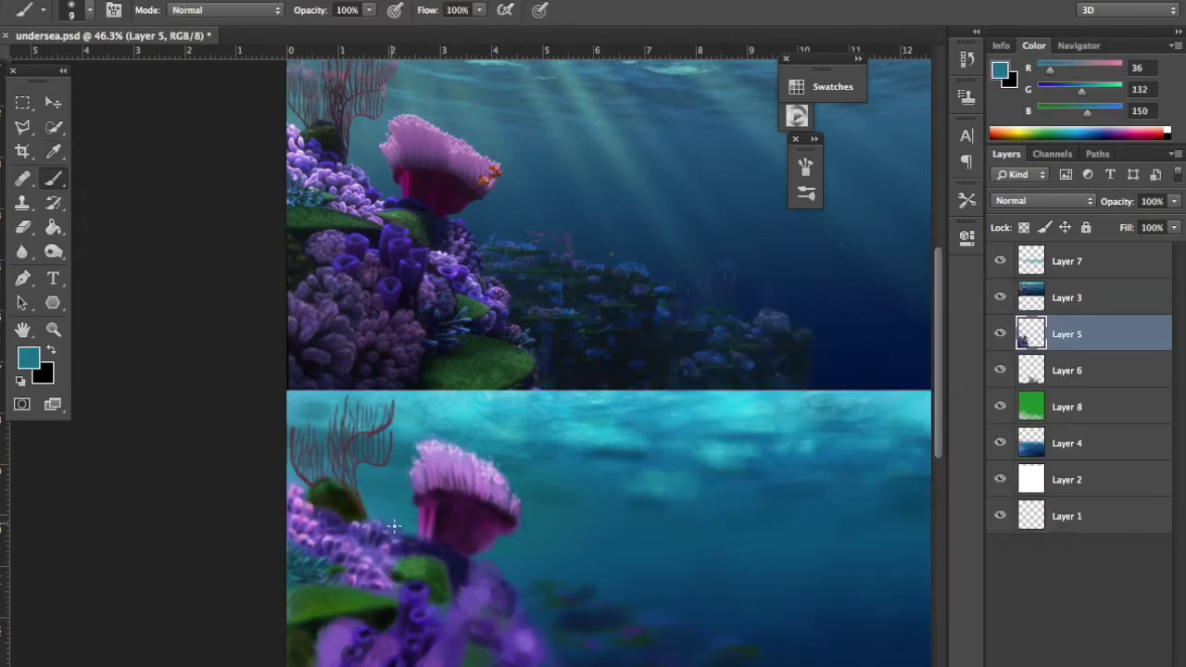
Step: Set the brush size to 30 and paint a dark green mark on the leaf edge
alt+scroll(407, 605, down, 3)
right_click(446, 549)
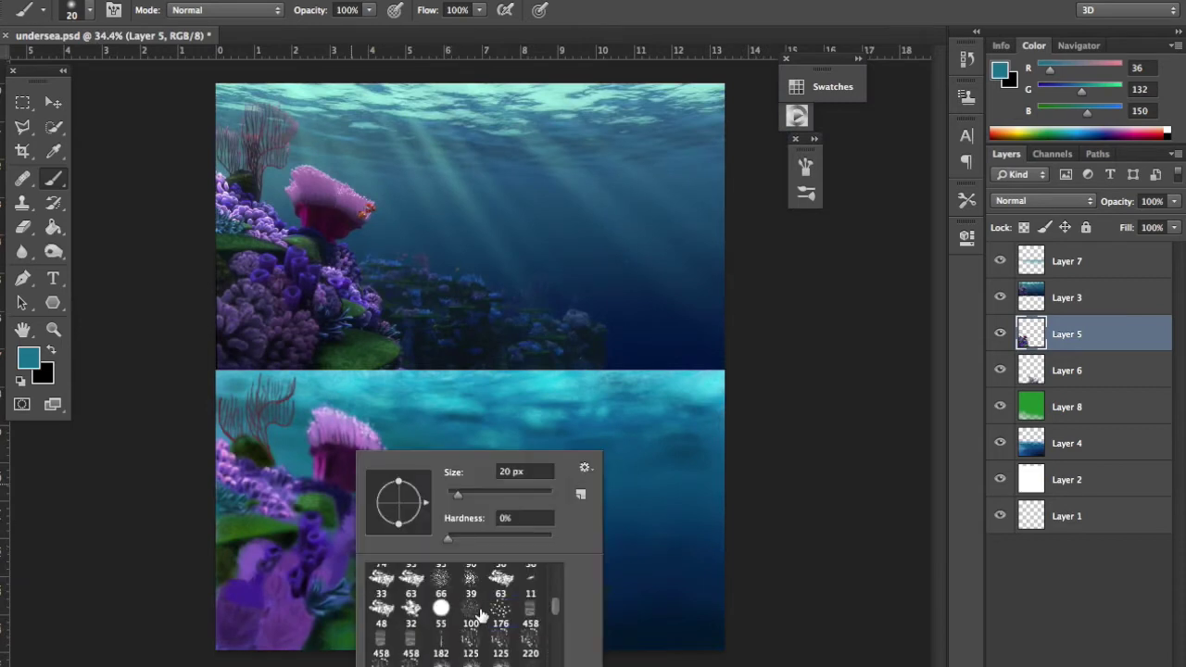
drag(504, 518, 519, 518)
key(Return)
alt+scroll(467, 471, up, 2)
alt+click(266, 533)
drag(139, 561, 118, 559)
Step: Use a smaller brush, try near-black and brighter green, then sample dark navy
key(bracketleft)
click(28, 358)
click(847, 570)
click(1075, 328)
drag(1040, 91, 1115, 105)
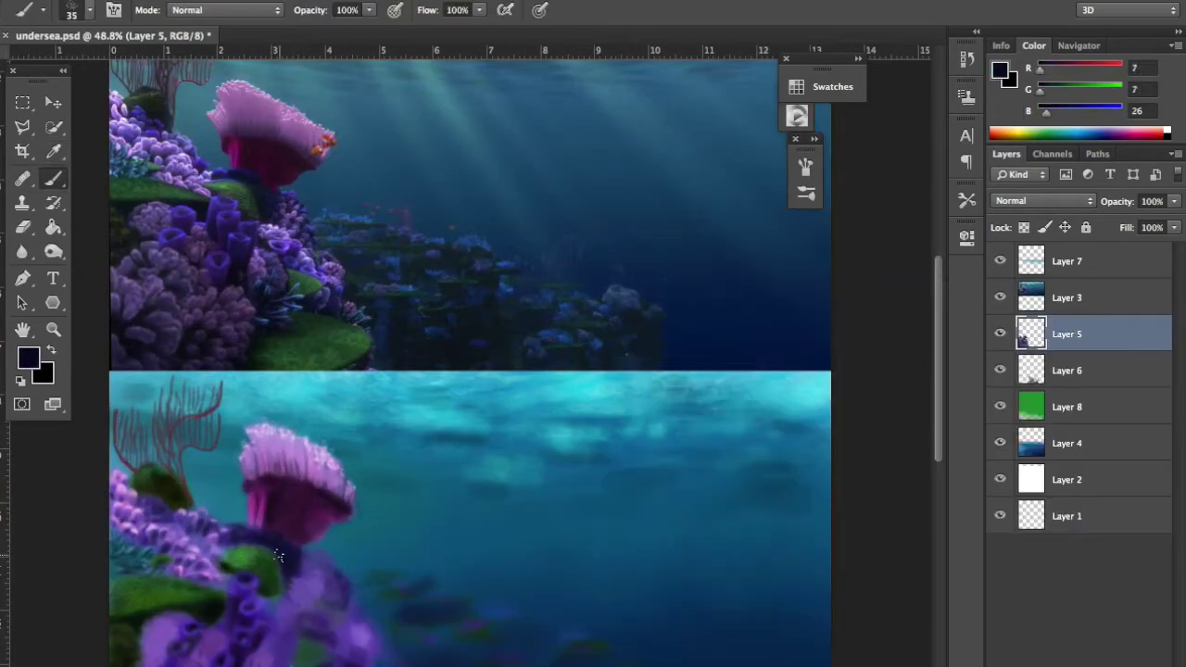
alt+click(231, 560)
Step: Shrink the brush to 15 and sample purple-navy, dark purple and dark blue tones
scroll(231, 561, down, 2)
right_click(362, 454)
double_click(564, 563)
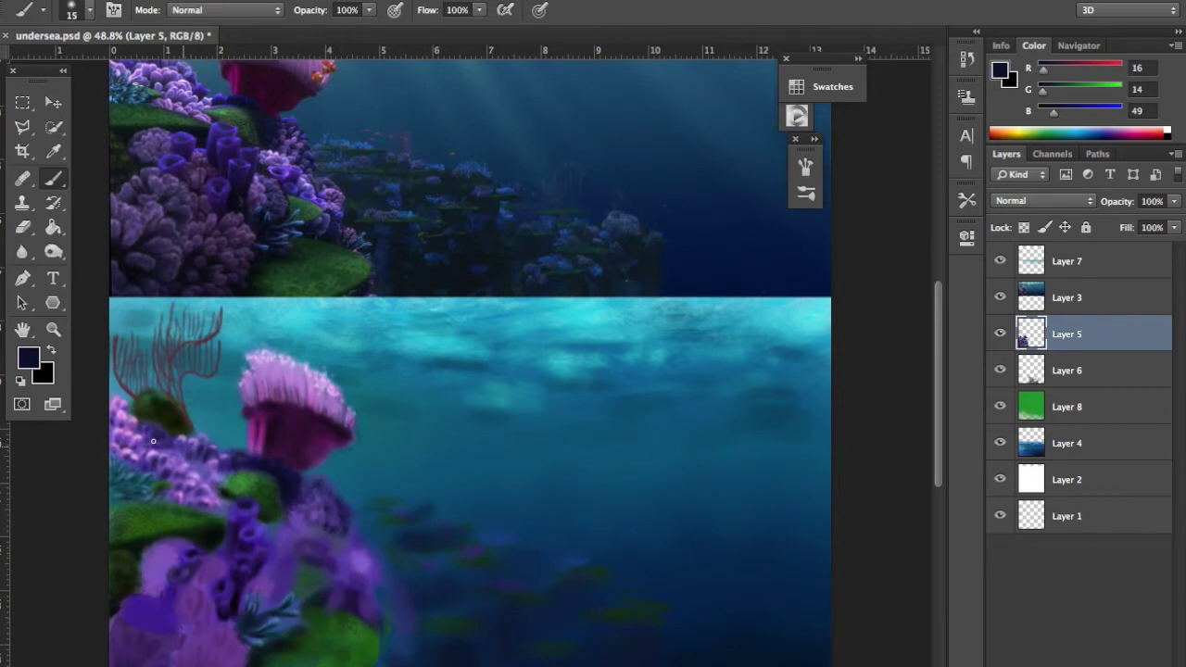
alt+click(308, 487)
key(bracketright)
key(bracketright)
alt+click(323, 567)
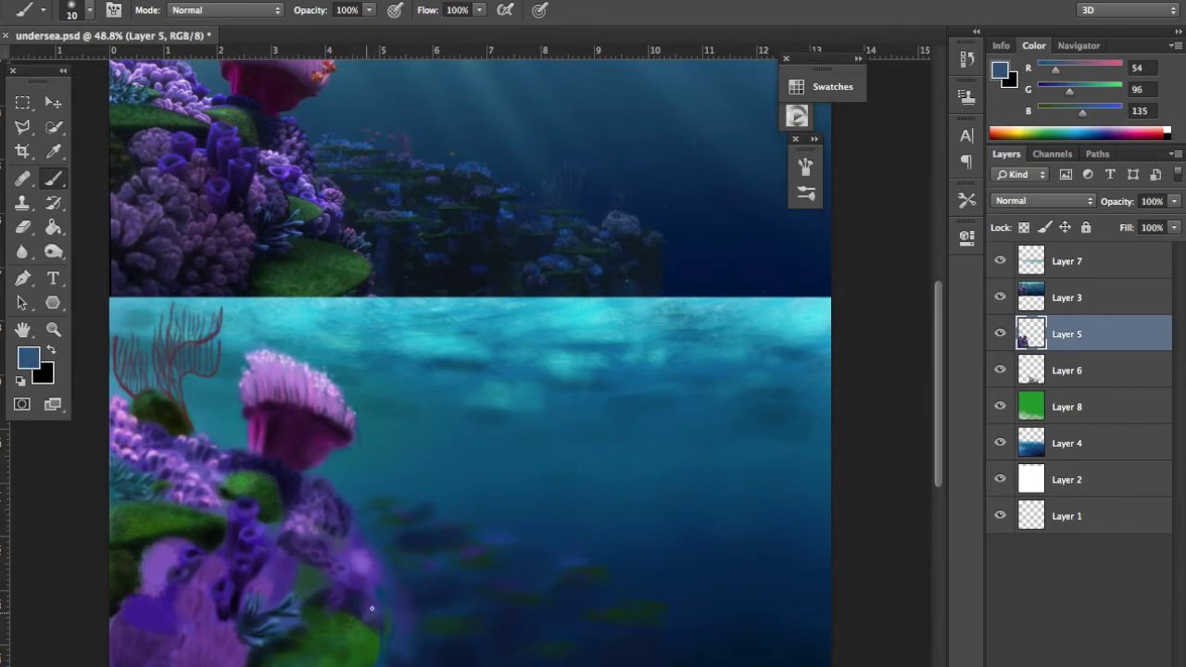
alt+click(399, 574)
key(r)
key(e)
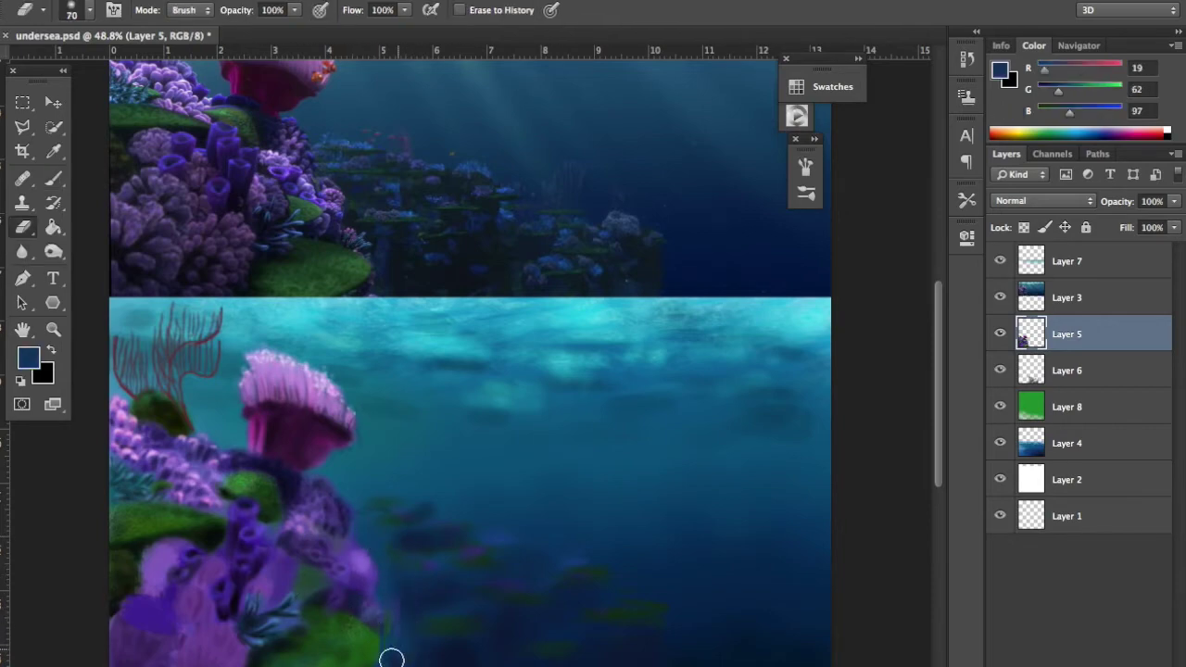
Step: Paint dark purple shadows into the coral and its lower base, brush enlarged to 20
scroll(435, 603, down, 3)
scroll(308, 538, up, 3)
scroll(307, 537, down, 2)
key(b)
alt+click(282, 512)
mouse_move(279, 537)
mouse_down()
mouse_move(287, 505)
mouse_move(342, 515)
mouse_up()
key(bracketright)
drag(260, 560, 276, 556)
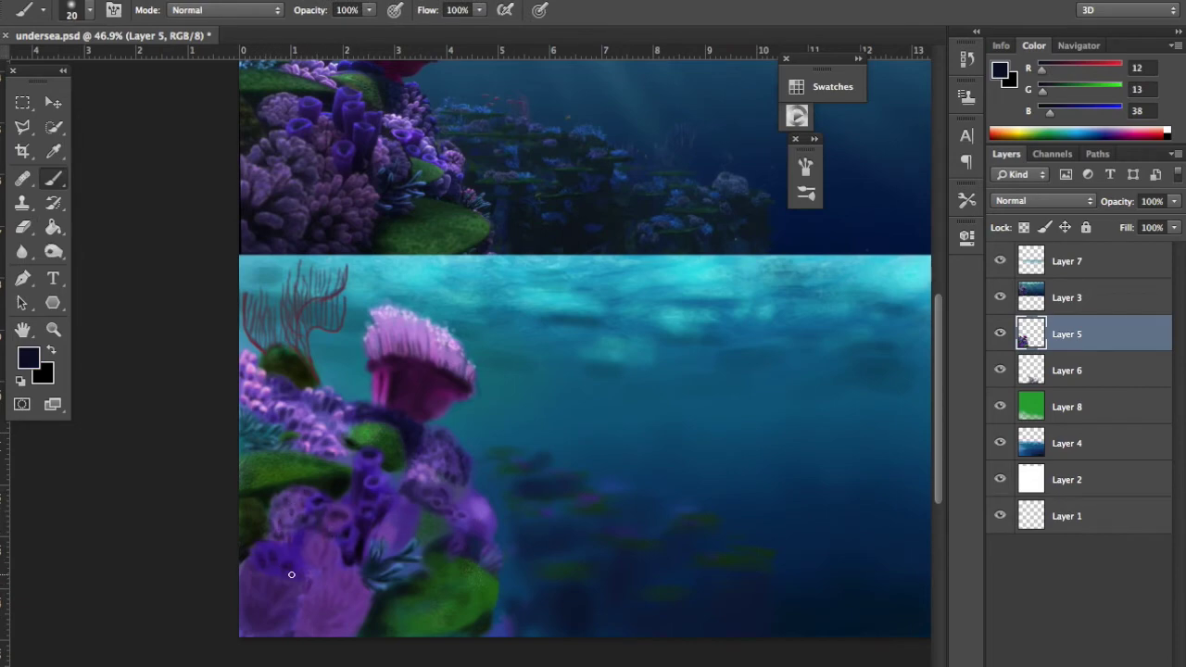
Step: Stretch Layer 6 slightly wider with Free Transform, then resume on Layer 5
scroll(550, 550, down, 2)
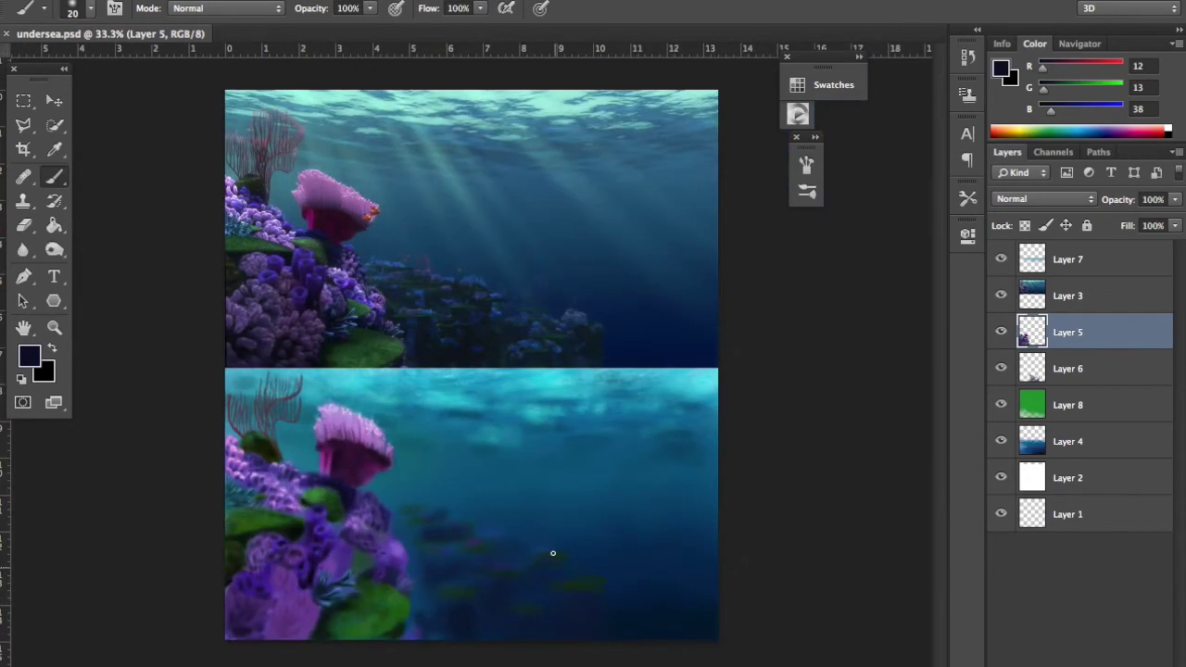
key(v)
click(471, 556)
drag(607, 574, 630, 595)
key(Return)
key(b)
alt+click(364, 584)
key(alt+bracketright)
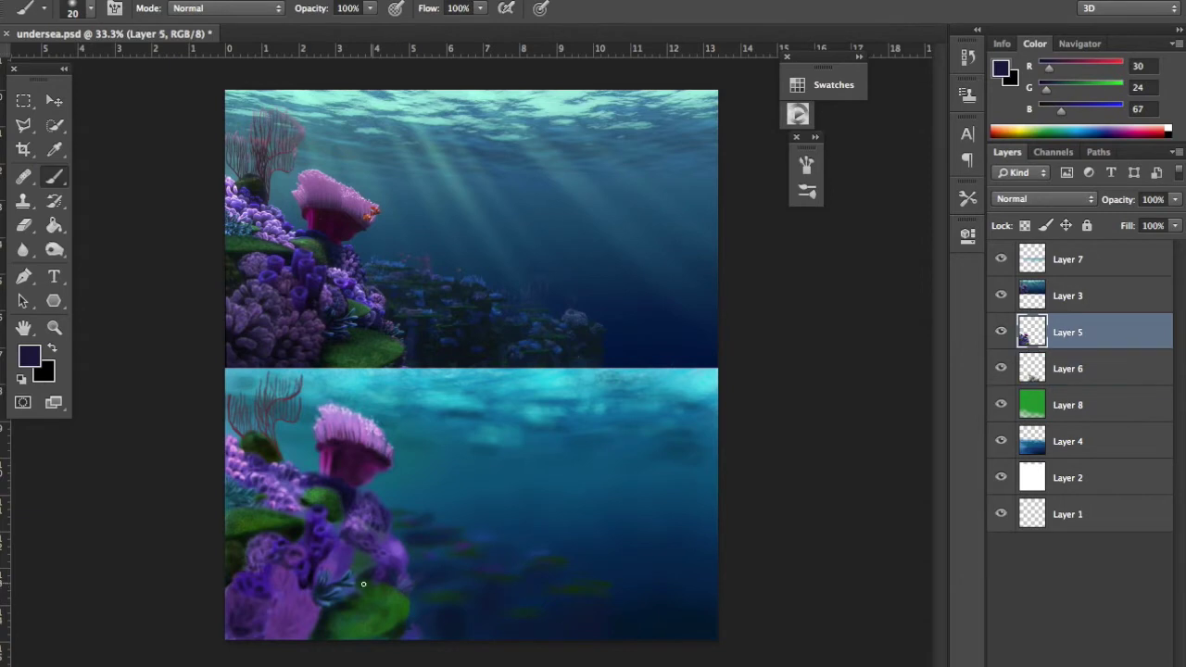
Step: Set the paint colour to a deeper purple-black
click(28, 355)
click(281, 617)
key(Return)
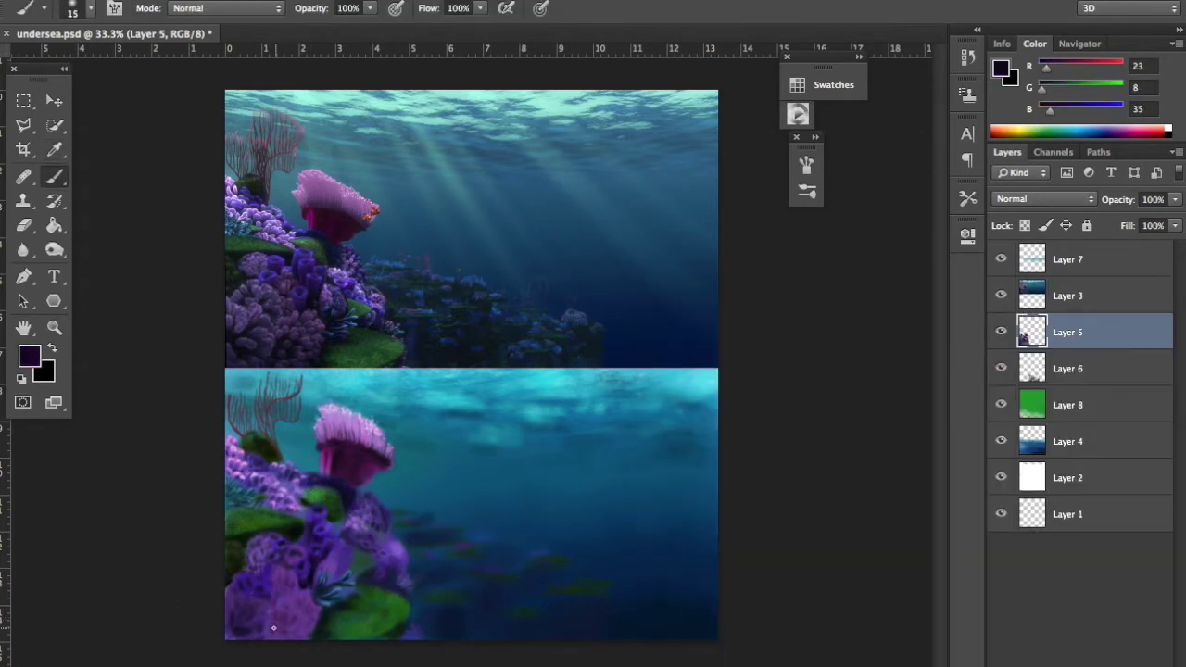
key(alt+bracketleft)
scroll(362, 555, up, 2)
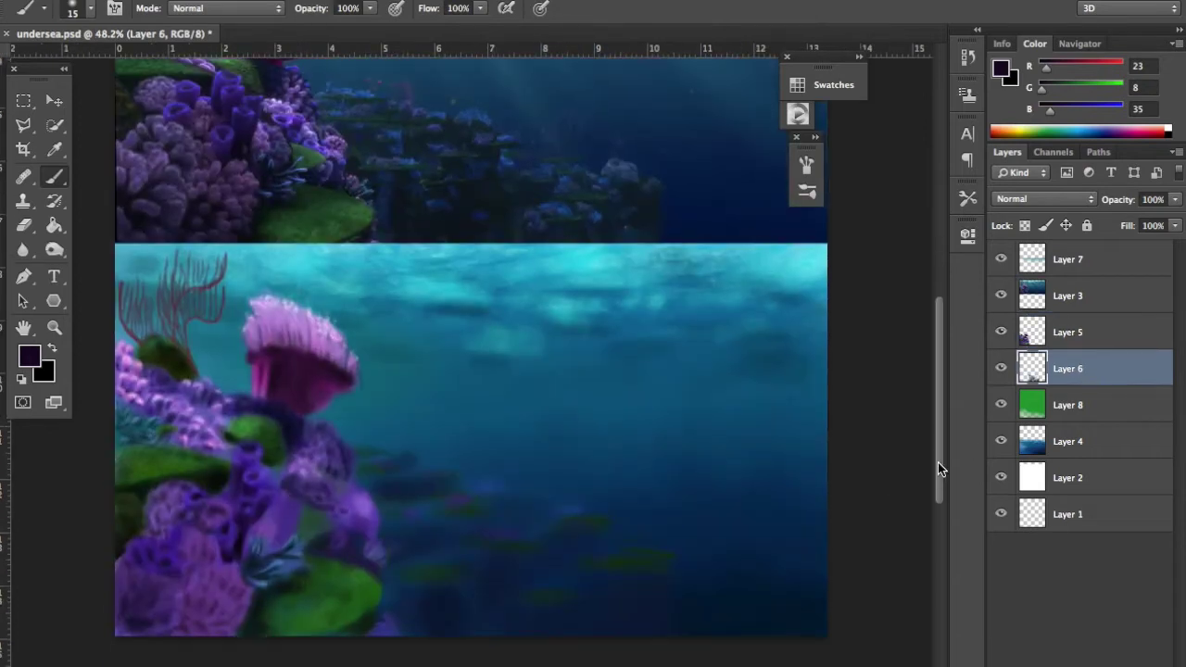
Step: On Layer 6, paint six green leaf shapes across the distant reef
alt+click(385, 464)
drag(428, 567, 530, 545)
drag(567, 563, 659, 559)
drag(598, 593, 639, 593)
drag(550, 609, 582, 608)
drag(497, 584, 534, 584)
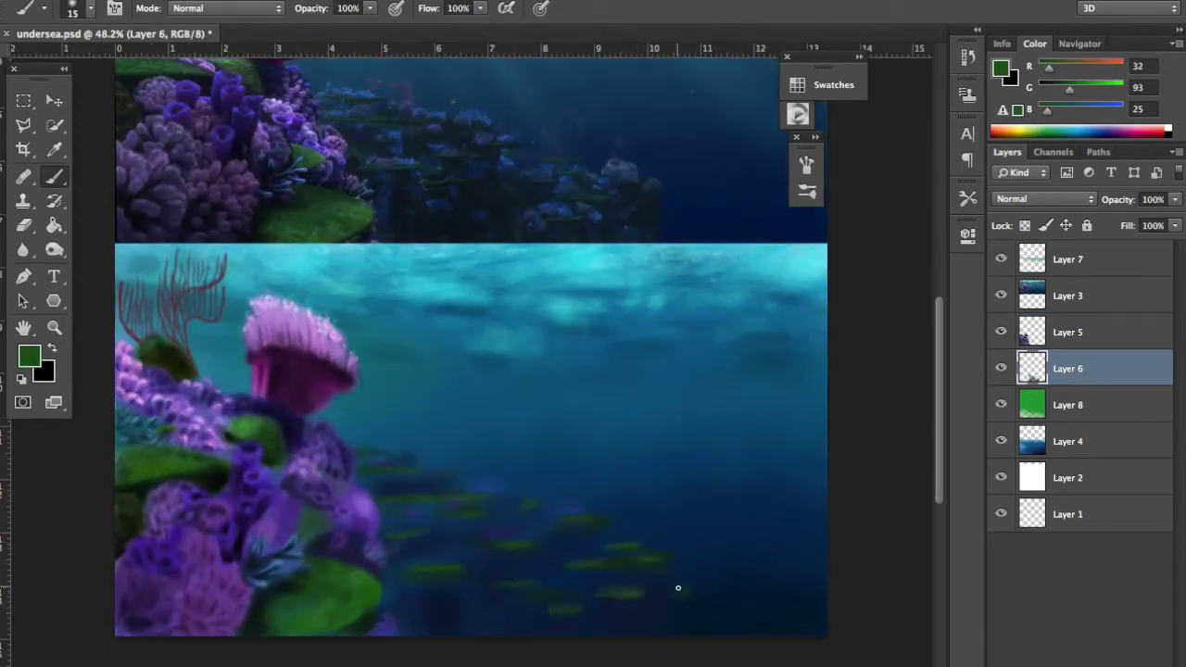
drag(678, 588, 665, 560)
Step: Sample darker seaweed greens and darken a green ledge edge with a size-20 brush
alt+click(470, 483)
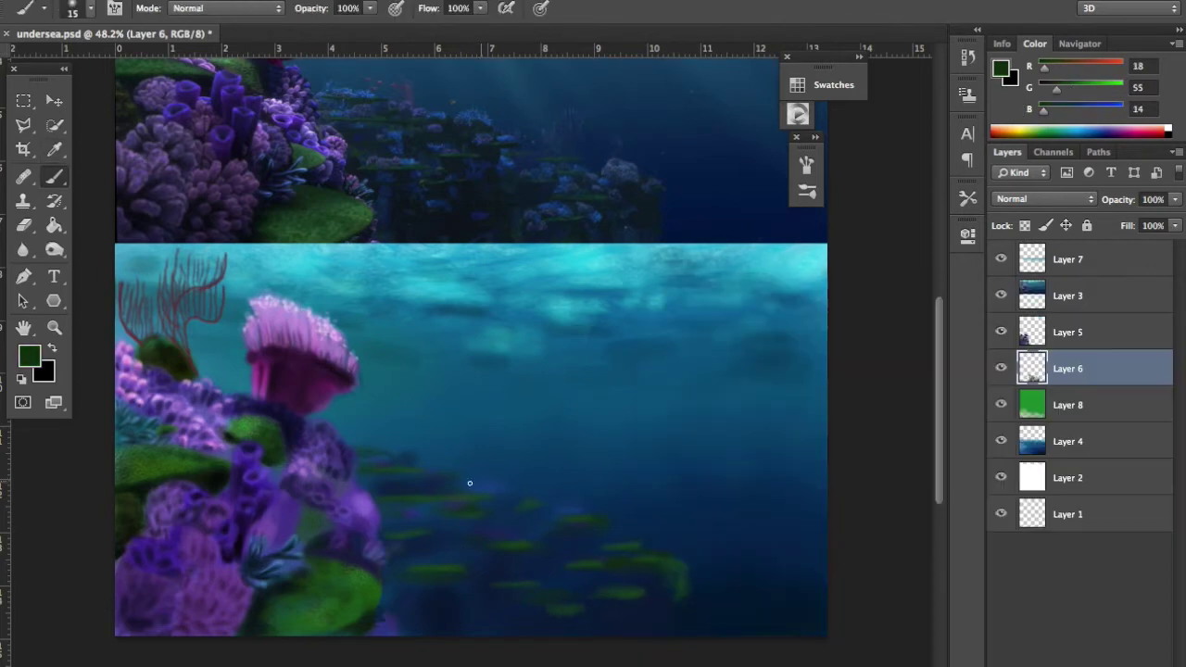
key(bracketleft)
alt+click(414, 477)
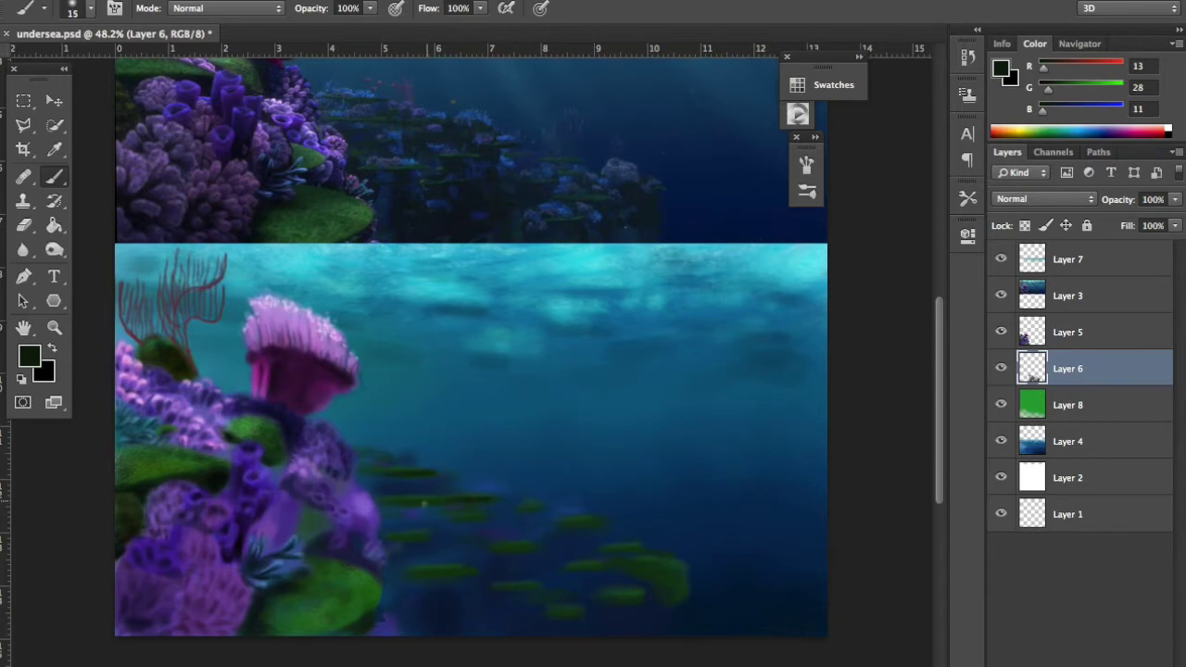
key(bracketright)
key(bracketright)
key(bracketright)
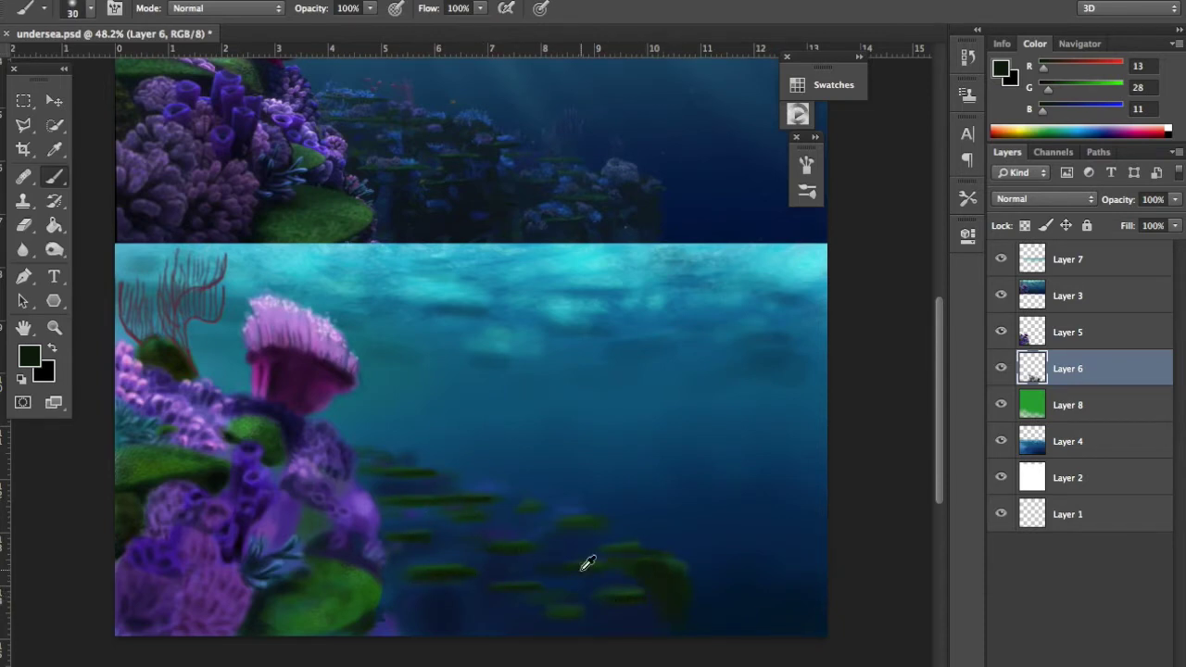
key(bracketleft)
alt+click(636, 606)
alt+click(534, 600)
alt+click(444, 570)
key(bracketleft)
alt+click(395, 510)
drag(393, 585, 387, 586)
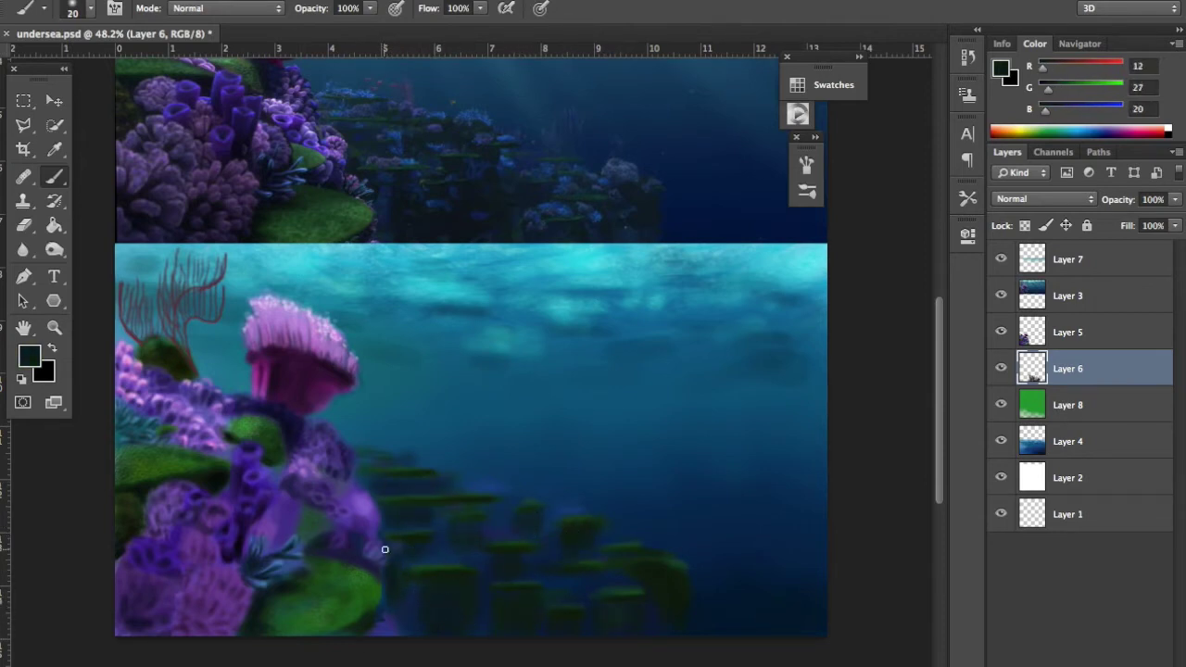
Step: Paint bright blue touches and purple coral heads onto the distant ledges
click(1001, 70)
click(924, 417)
click(1112, 328)
mouse_move(370, 447)
mouse_down()
mouse_move(531, 494)
mouse_move(596, 558)
mouse_move(513, 584)
mouse_move(465, 538)
mouse_up()
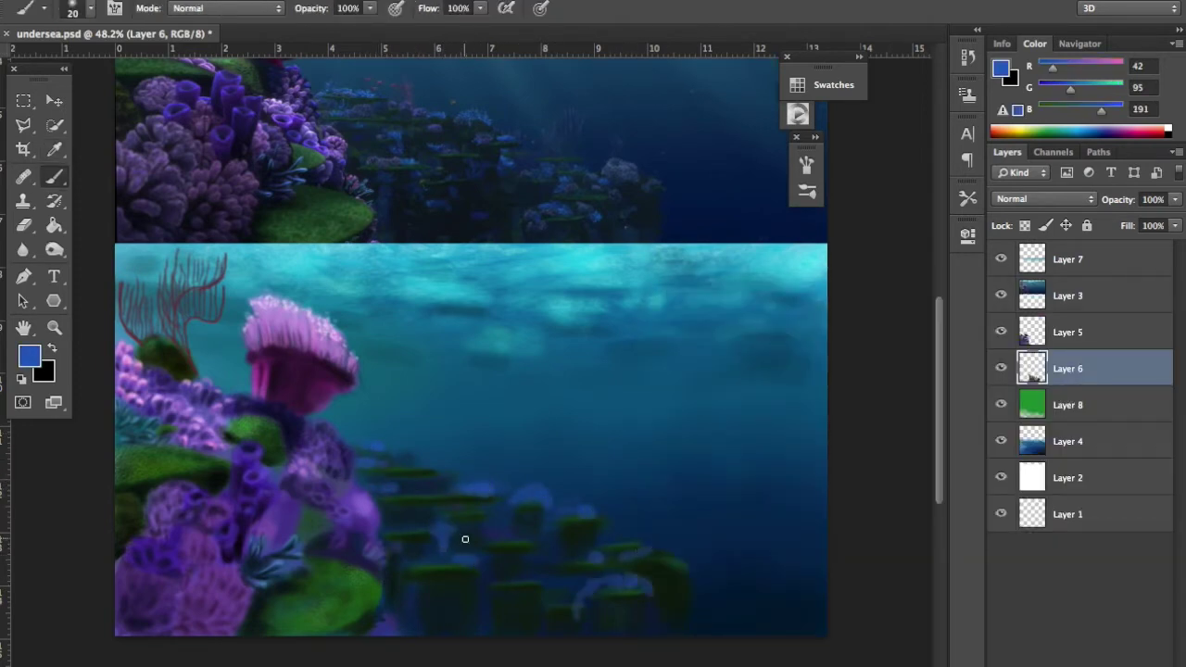
alt+click(372, 453)
mouse_move(398, 482)
mouse_down()
mouse_move(455, 484)
mouse_move(546, 540)
mouse_move(654, 553)
mouse_move(560, 599)
mouse_move(411, 543)
mouse_move(519, 609)
mouse_up()
Step: Sample magenta, black, dark teal, navy, grey and mid blue, resizing the brush between 20 and 30
alt+click(273, 372)
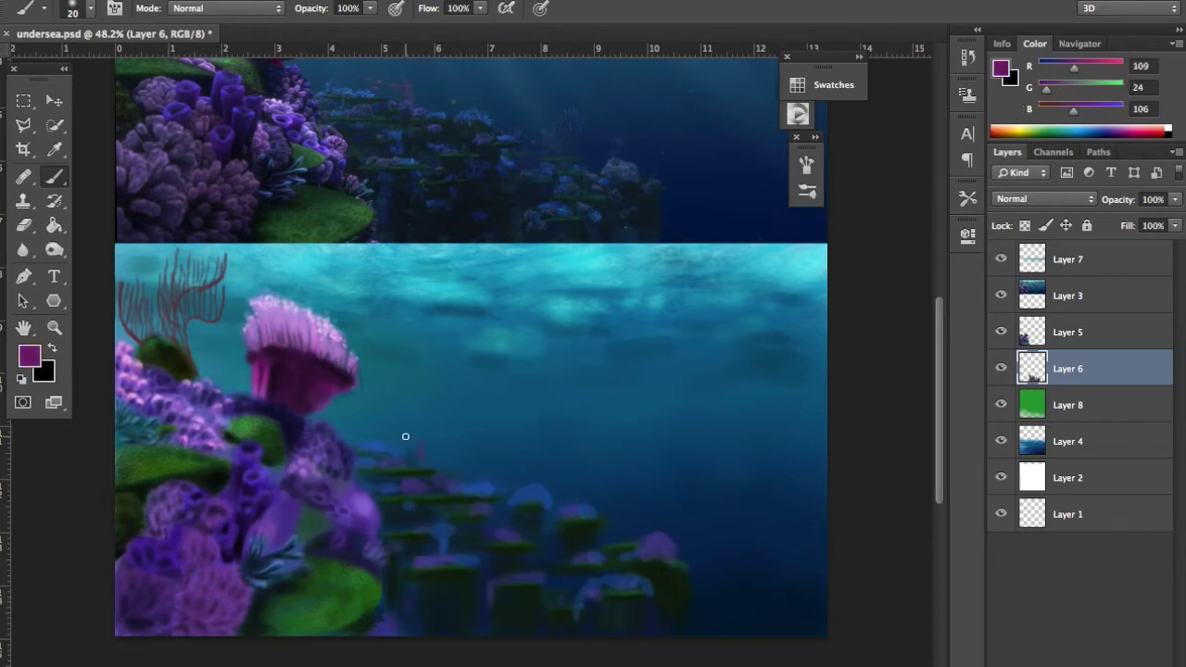
click(51, 349)
key(bracketright)
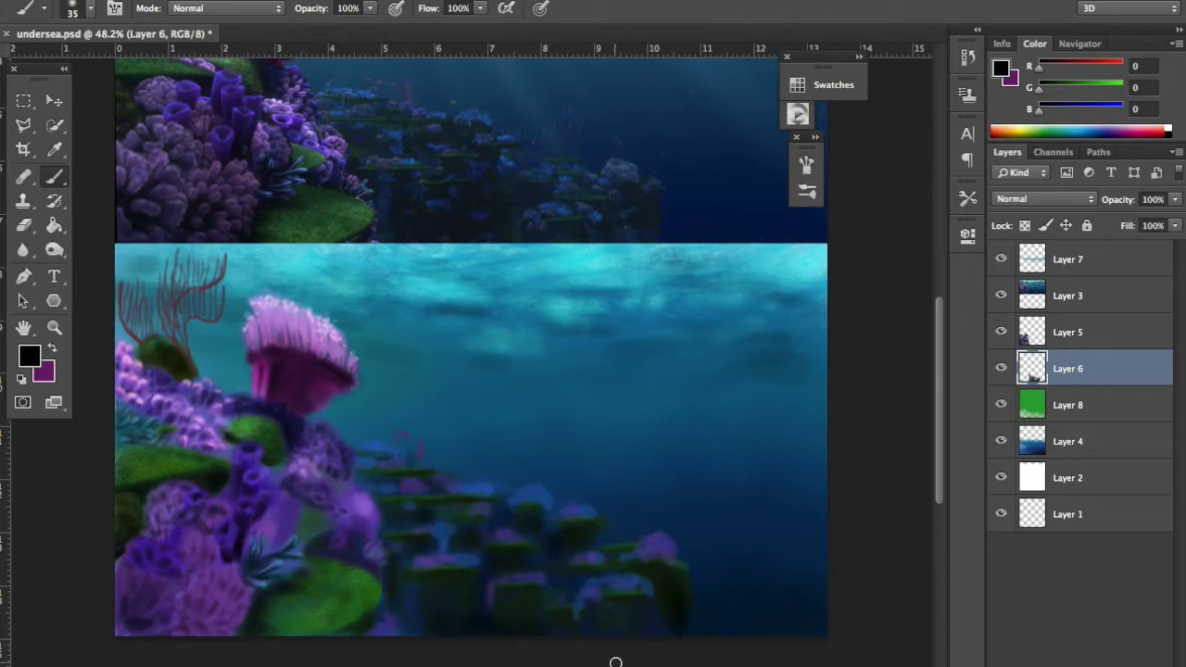
alt+click(393, 628)
key(bracketleft)
alt+click(424, 583)
alt+click(574, 529)
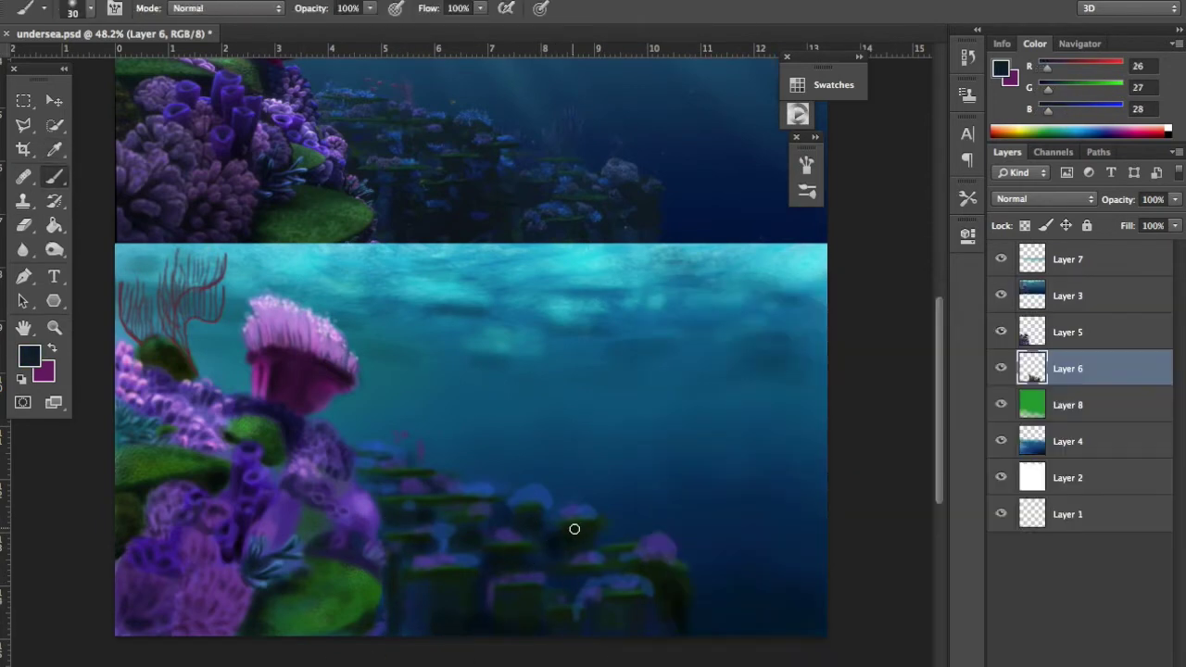
key(bracketright)
alt+click(567, 599)
Step: Sample near-black greens and dark blues from the reef with a 10–15 brush
alt+click(636, 579)
key(bracketleft)
alt+click(408, 571)
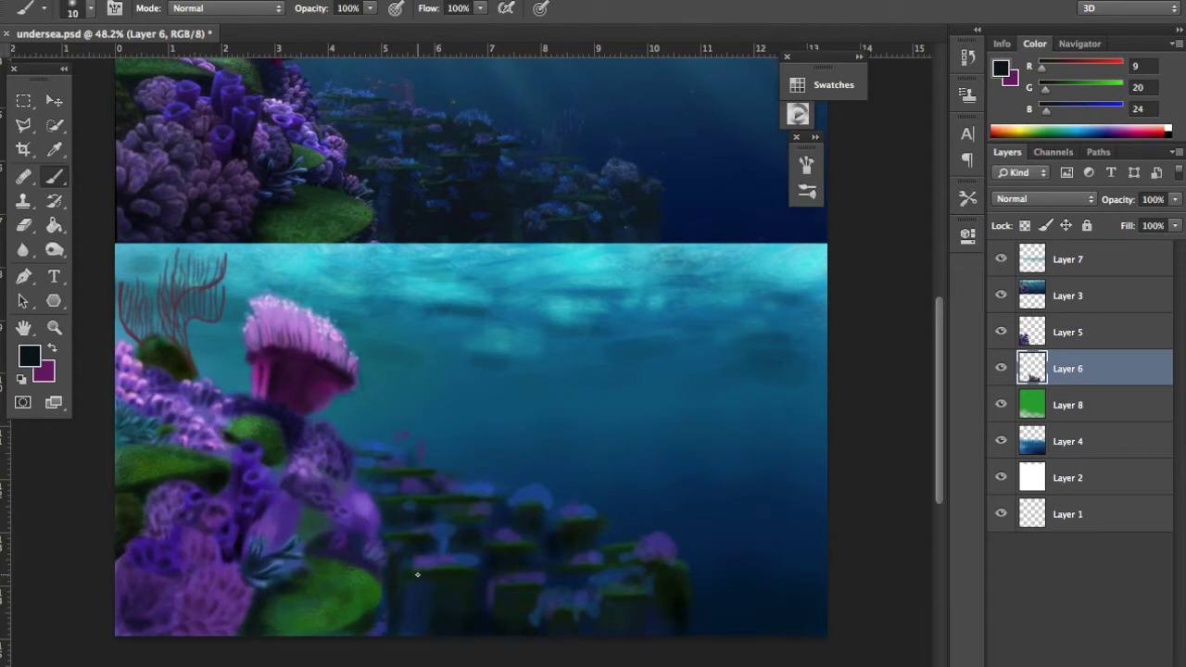
alt+click(472, 613)
alt+click(492, 564)
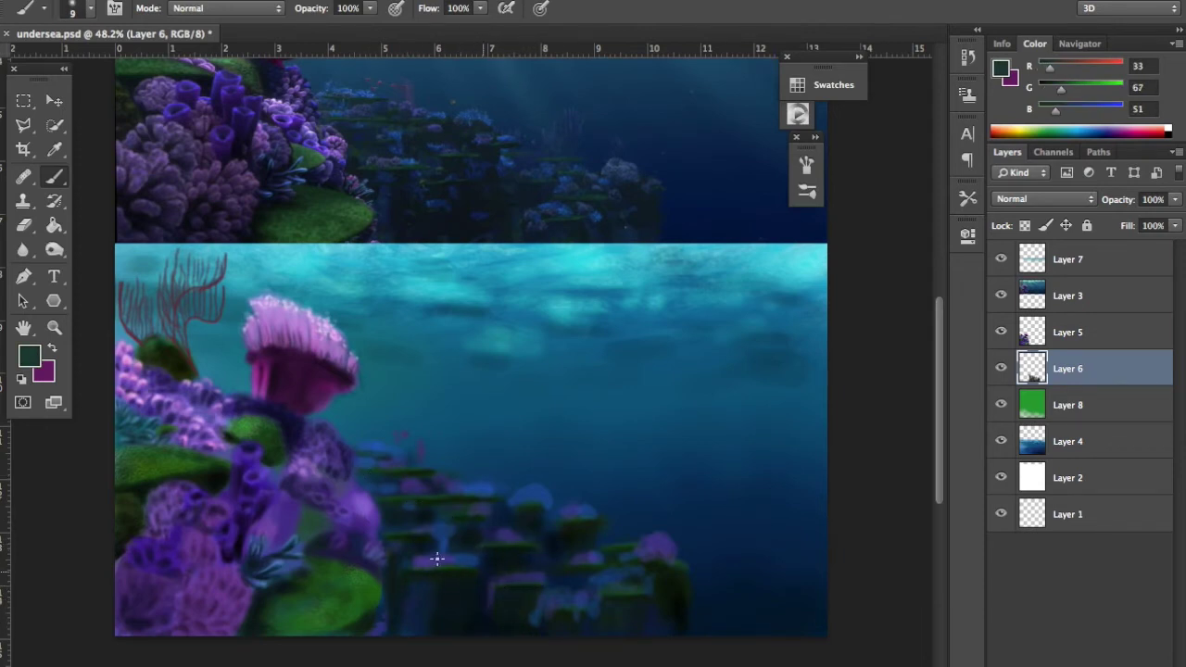
key(bracketright)
alt+click(616, 554)
alt+click(585, 532)
key(e)
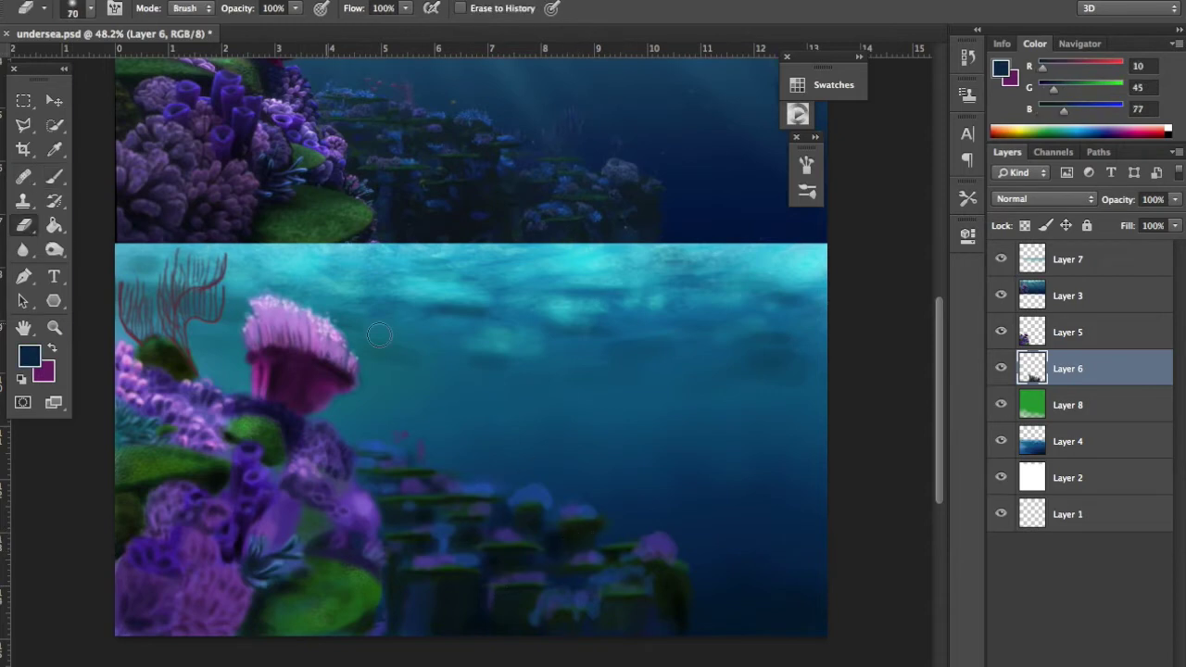
key(b)
Step: Sample teal, muted green, blue and purple-blue tones with a 25–30 brush
alt+click(491, 500)
alt+click(466, 497)
alt+click(481, 538)
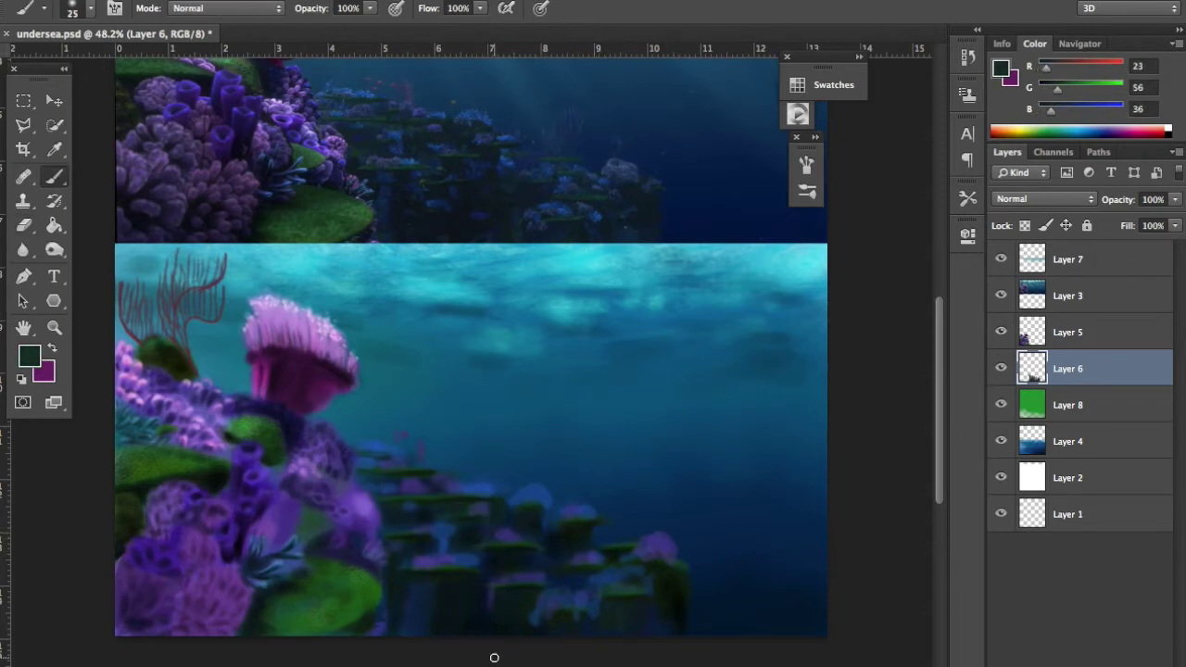
alt+click(460, 603)
alt+click(527, 500)
key(bracketright)
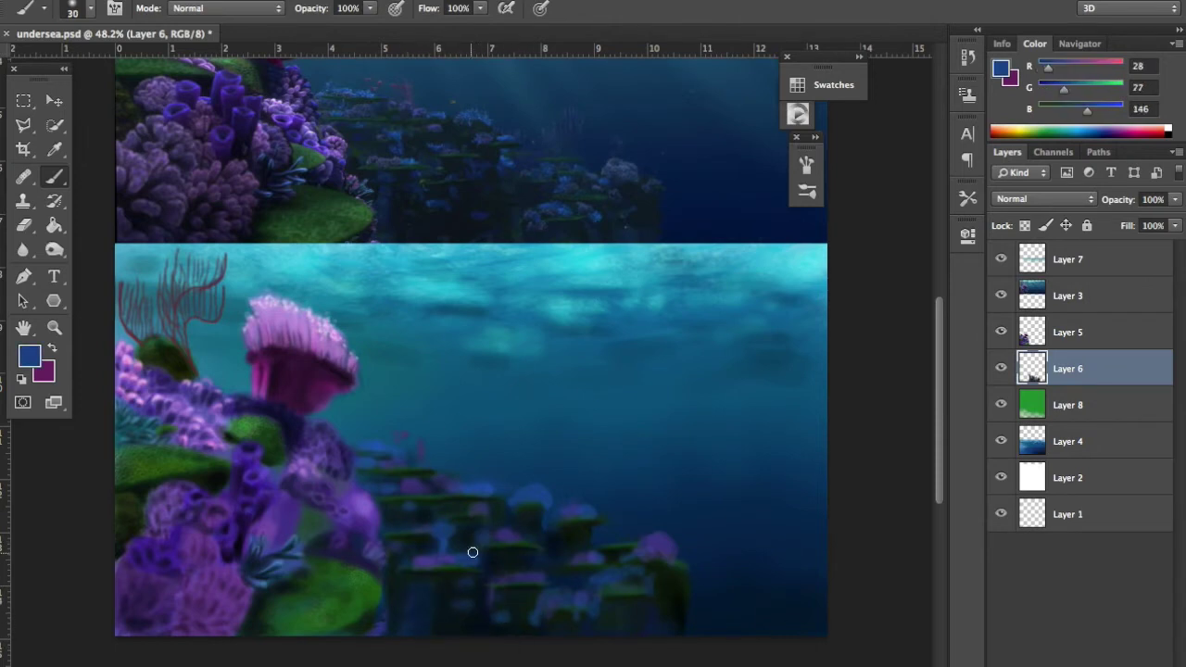
alt+click(533, 495)
key(bracketleft)
alt+click(425, 560)
alt+click(683, 558)
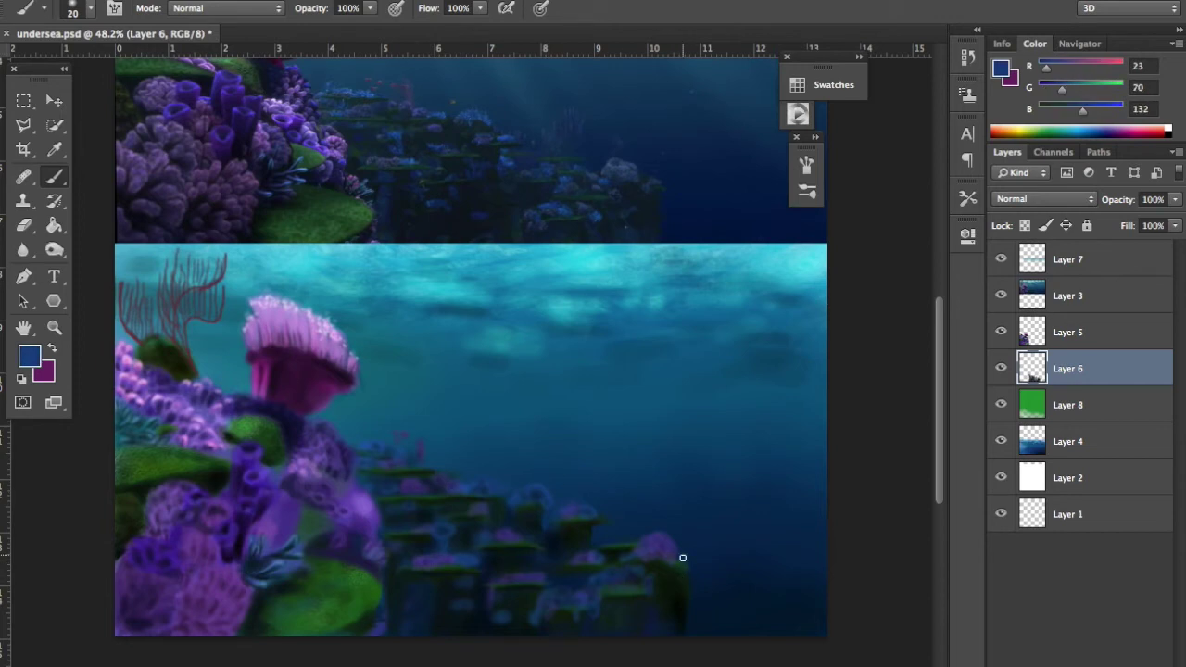
Step: Sample near-black, dark blue and purple-blue for shading the reef mounds with a 25 brush
key(bracketright)
alt+click(575, 623)
alt+click(588, 576)
alt+click(587, 594)
alt+click(600, 539)
alt+click(639, 505)
scroll(536, 453, down, 2)
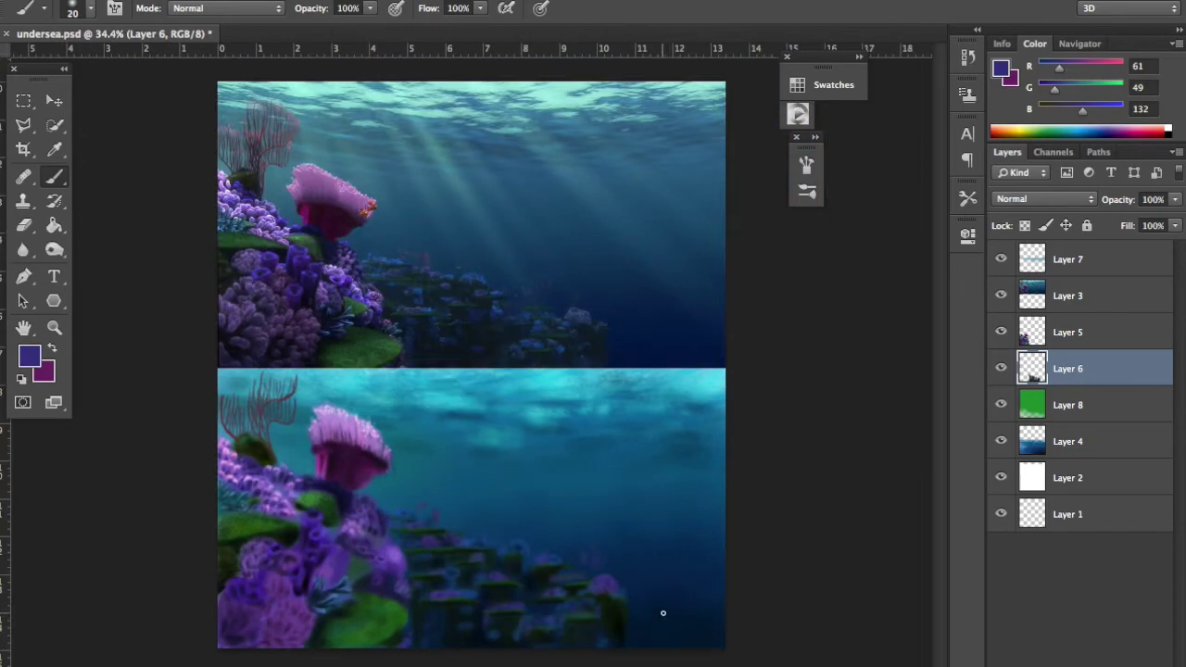
scroll(662, 613, up, 1)
key(alt+bracketright)
alt+click(576, 539)
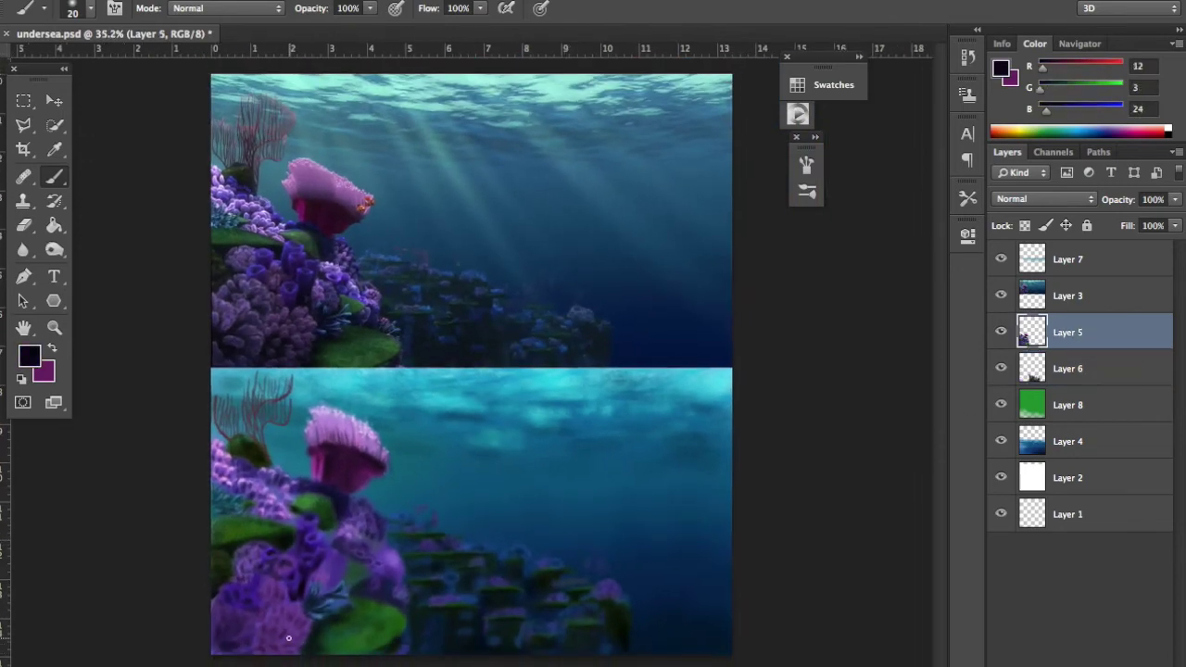
Step: Paint dark-red sea fan branches on the left beside the anemone
alt+click(345, 547)
scroll(279, 559, up, 3)
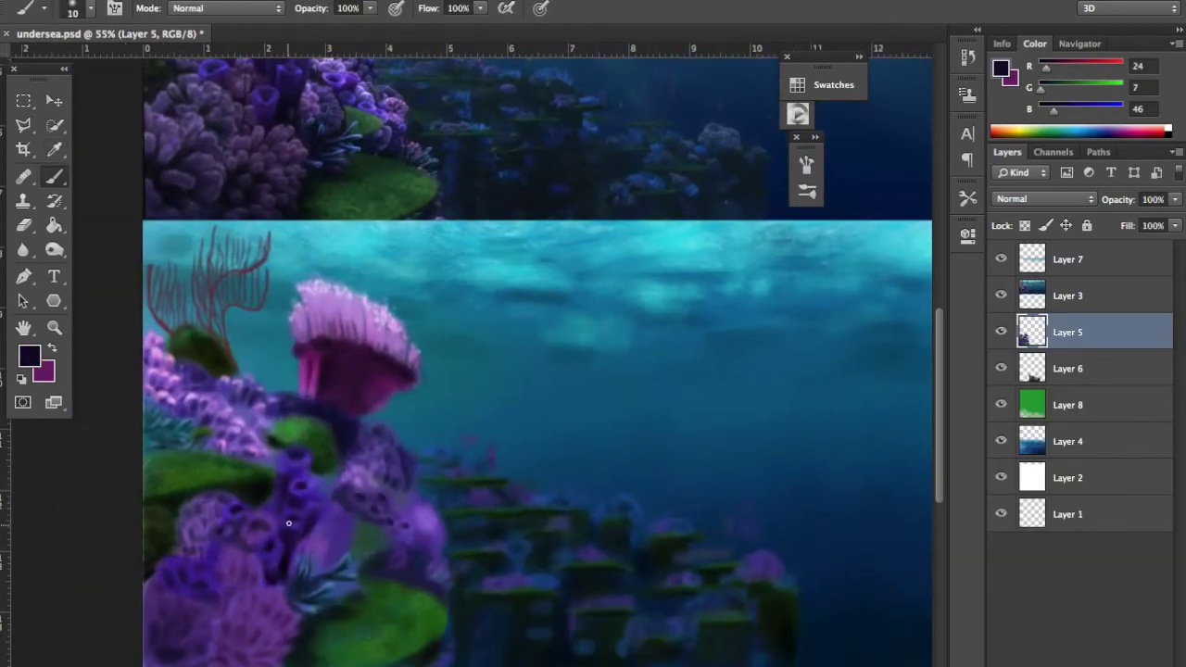
scroll(434, 502, down, 2)
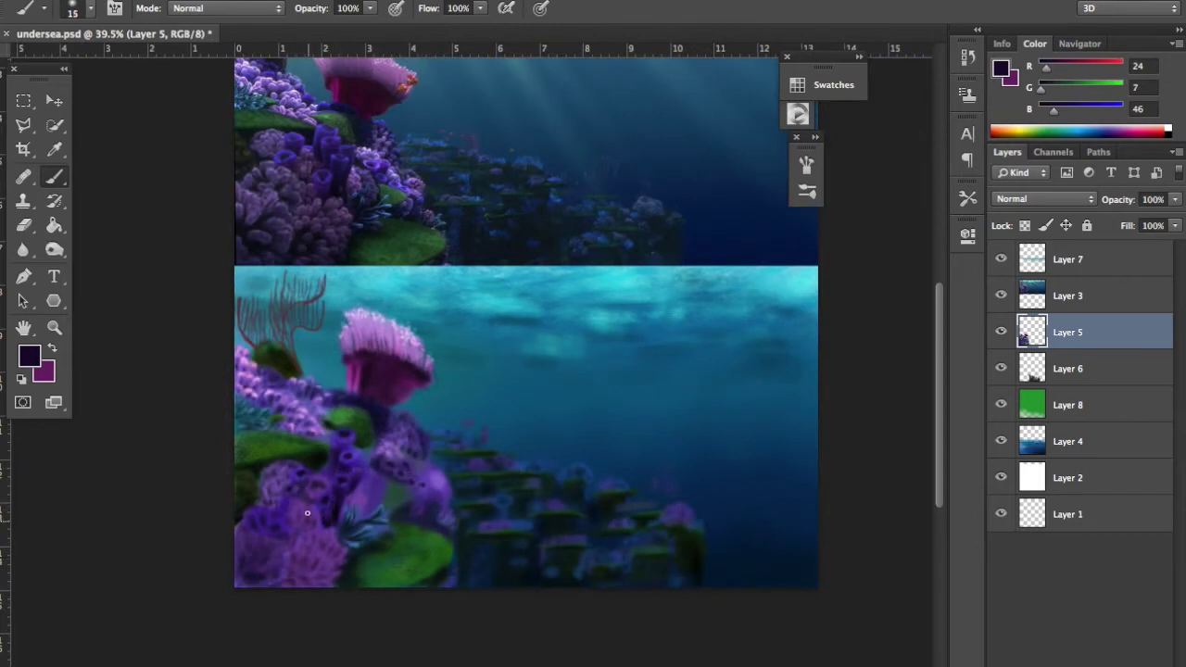
scroll(306, 512, up, 2)
alt+click(202, 531)
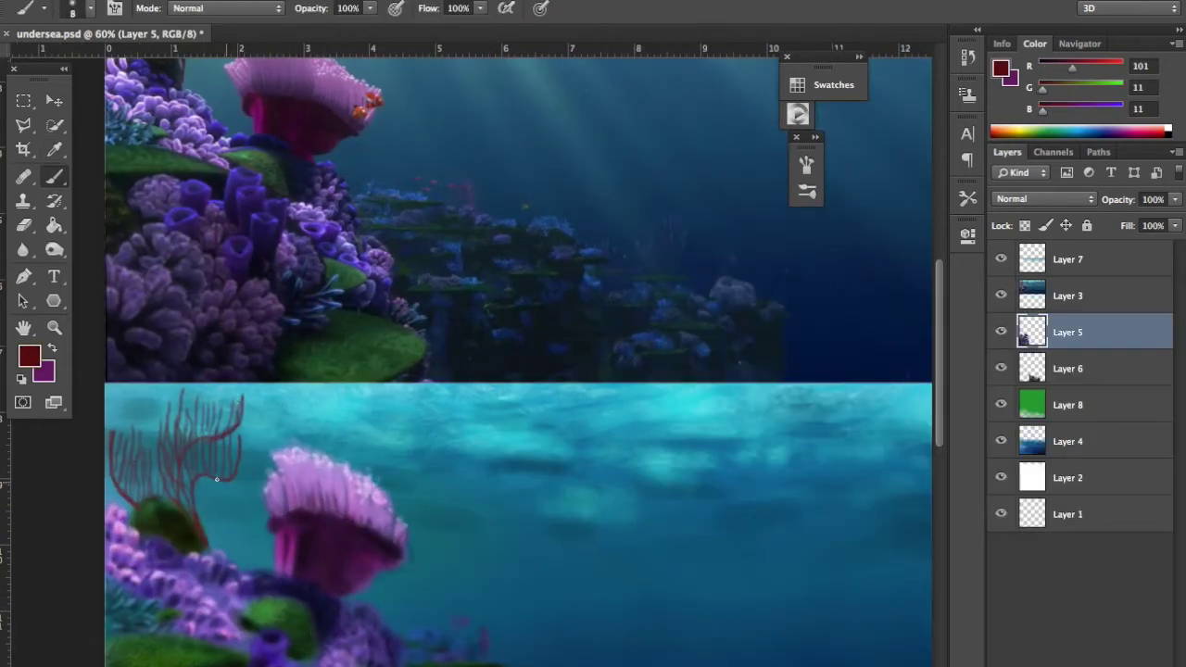
drag(190, 398, 181, 507)
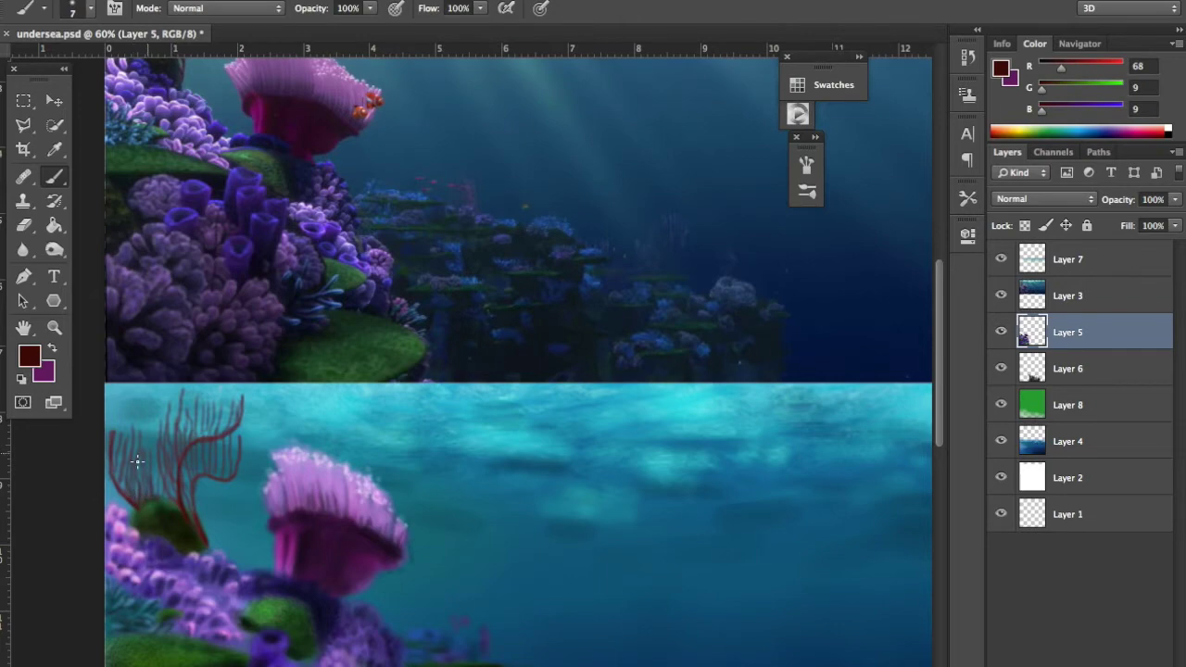
scroll(266, 473, down, 2)
scroll(266, 472, up, 1)
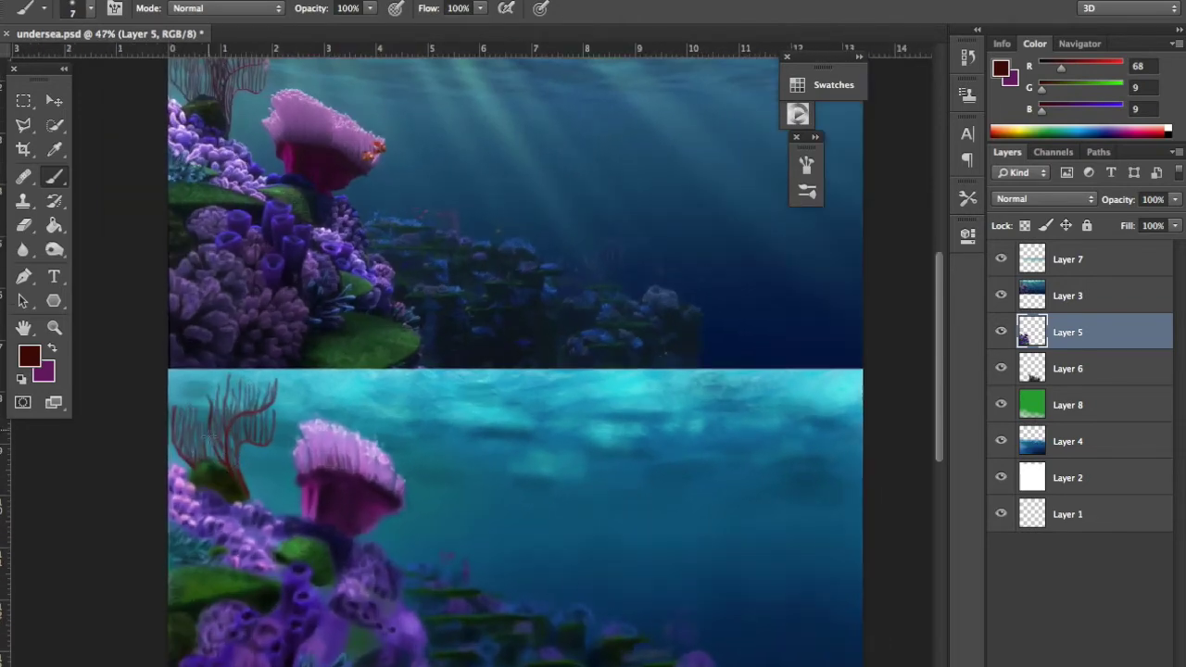
Step: Sample a darker red and a light pink as paint colours
alt+click(253, 478)
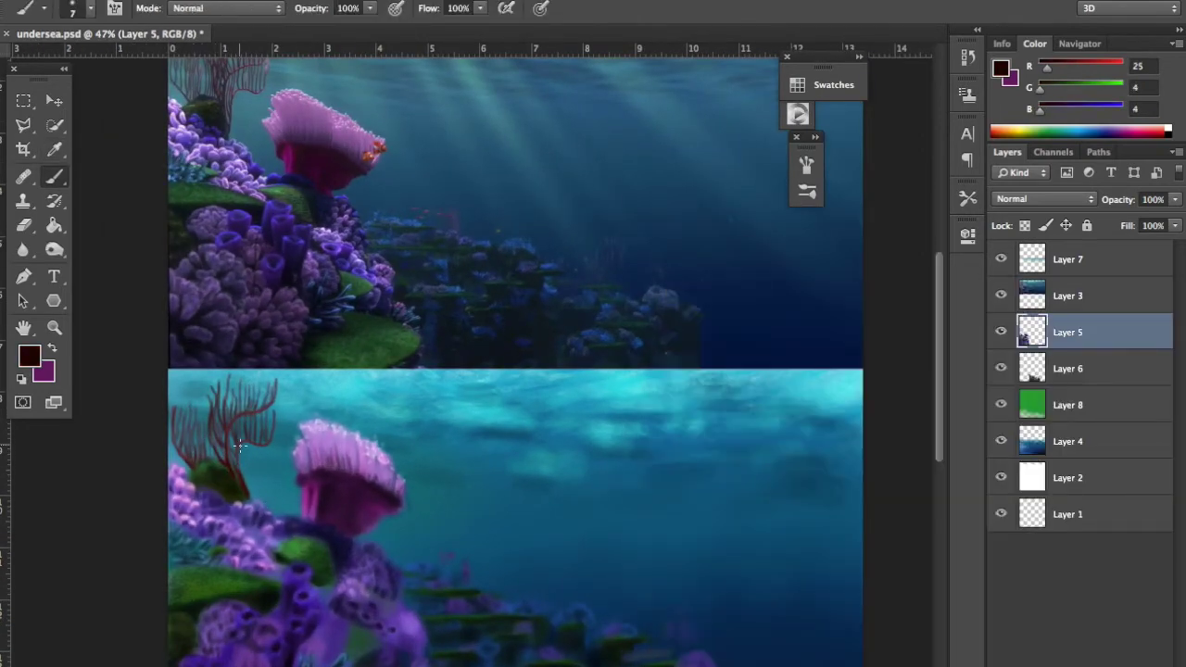
alt+click(270, 448)
scroll(272, 452, up, 2)
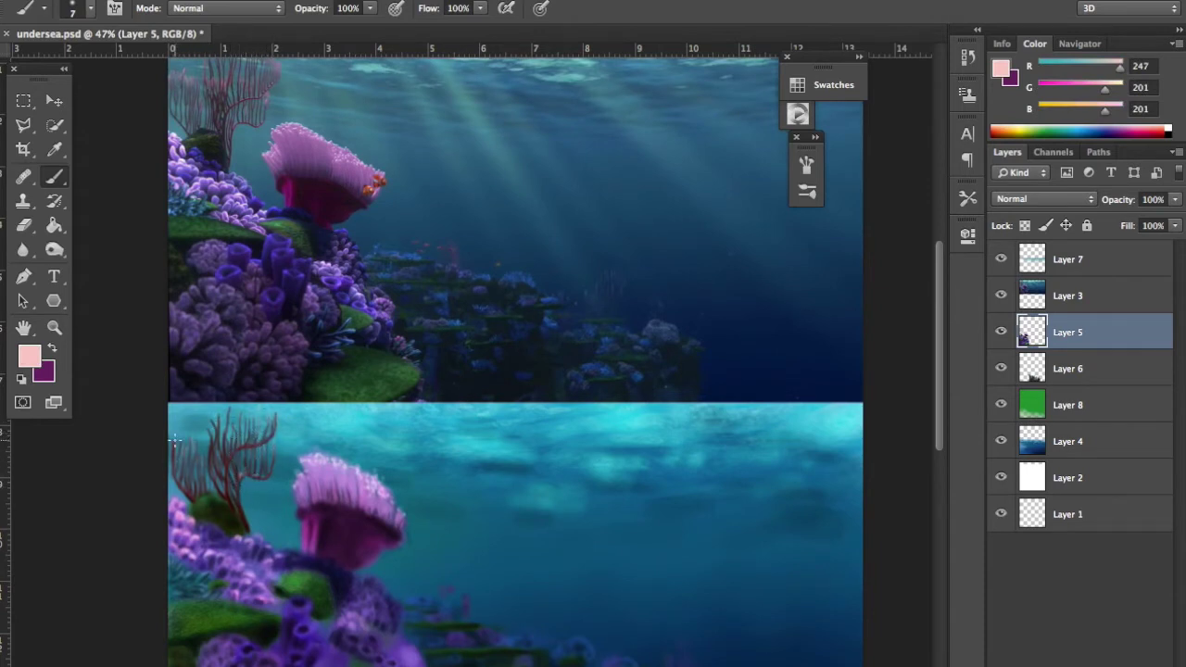
scroll(230, 482, down, 4)
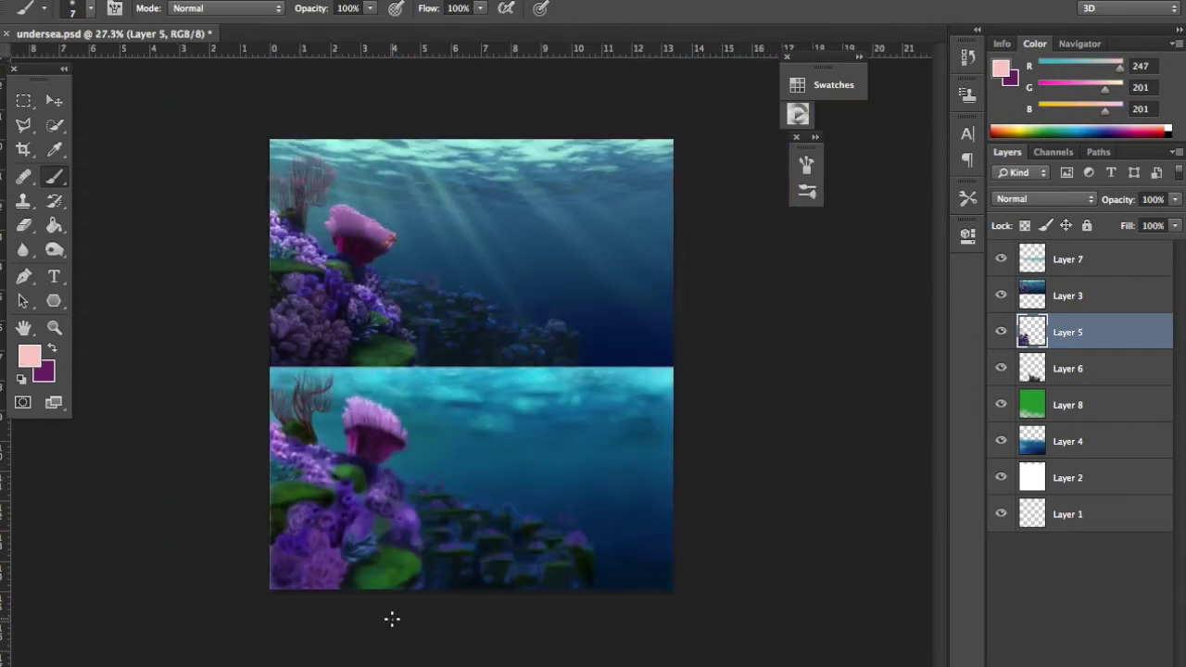
Step: Reshape the lower-right rocks on Layer 6 by pulling them slightly downward
key(alt+bracketleft)
key(ctrl+t)
drag(587, 511, 591, 530)
key(Return)
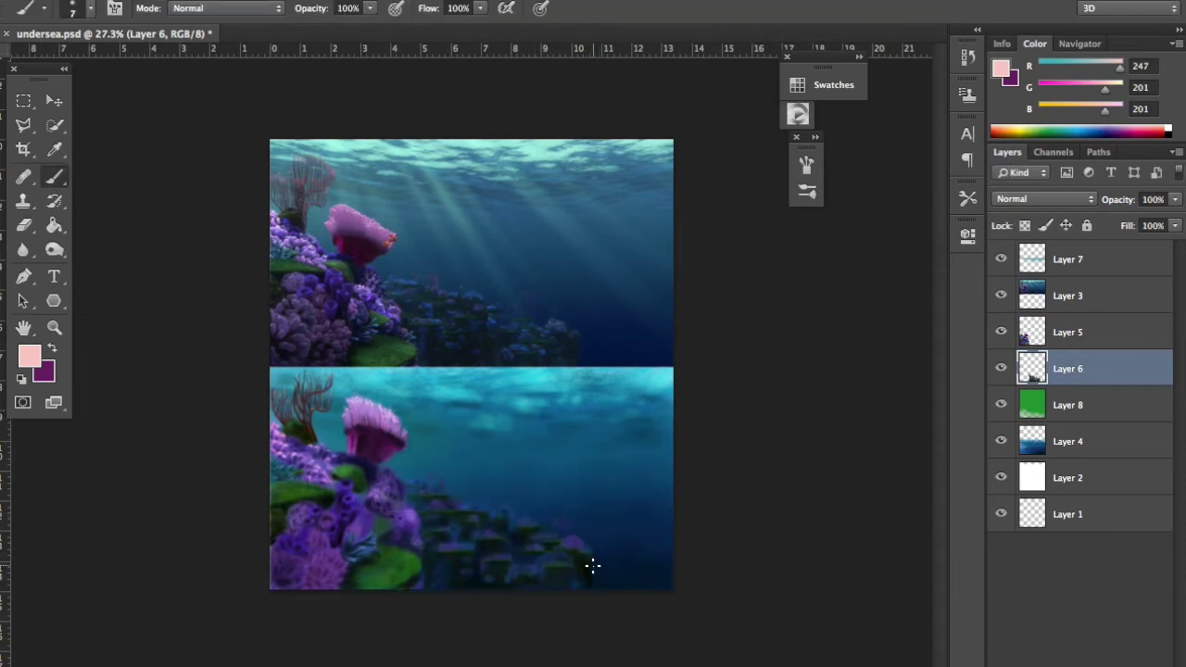
Step: Add a new top layer, Layer 9, for light rays with the Brush ready
key(alt+bracketright)
key(alt+bracketright)
key(alt+bracketright)
key(r)
right_click(508, 399)
key(Escape)
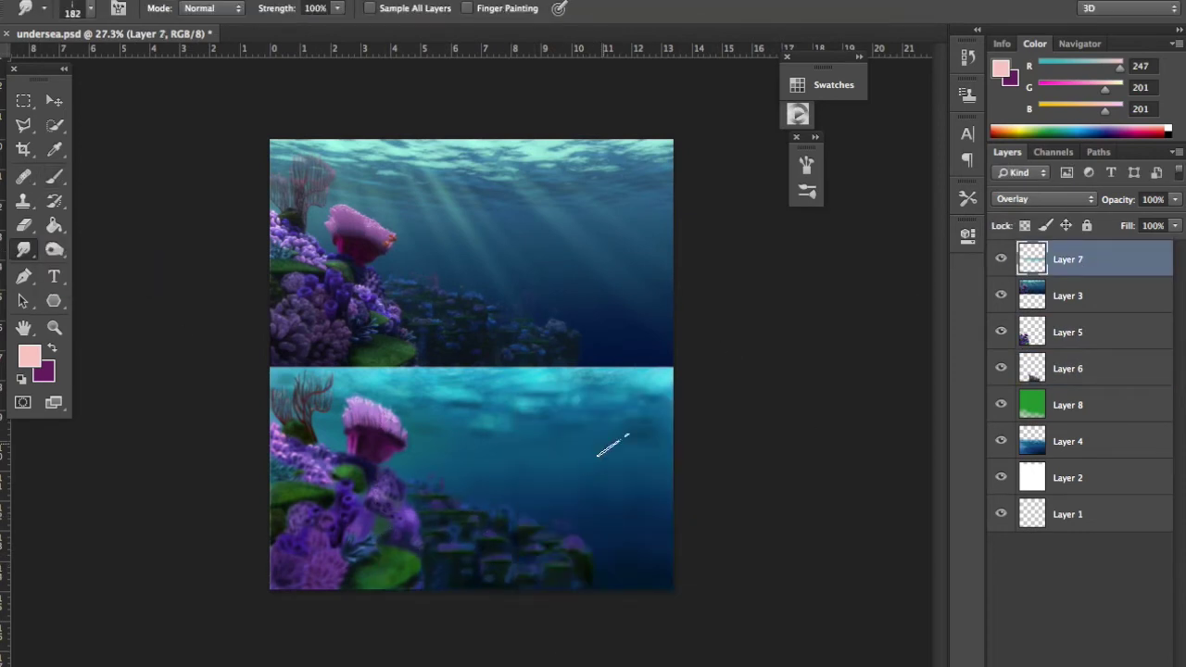
key(b)
right_click(614, 424)
key(ctrl+shift+alt+n)
Step: Paint four pale diagonal light rays across the water and blend the layer in Overlay
drag(528, 380, 593, 489)
drag(463, 394, 519, 482)
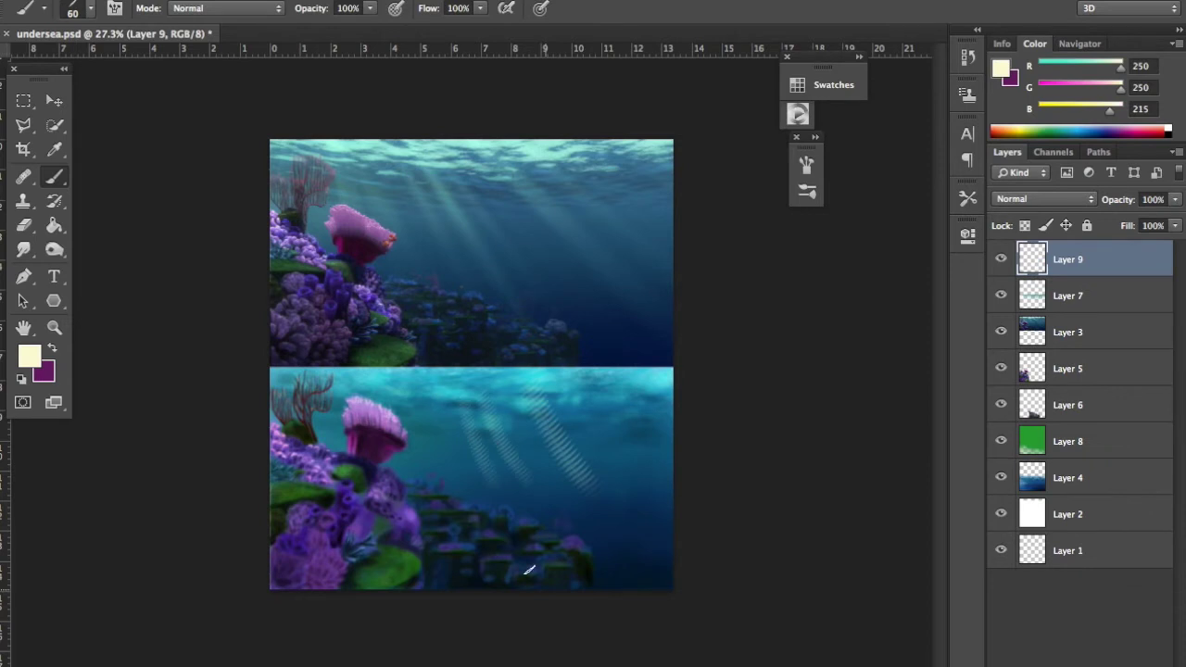
drag(579, 399, 658, 551)
drag(431, 401, 472, 528)
key(r)
key(shift+alt+o)
key(shift+r)
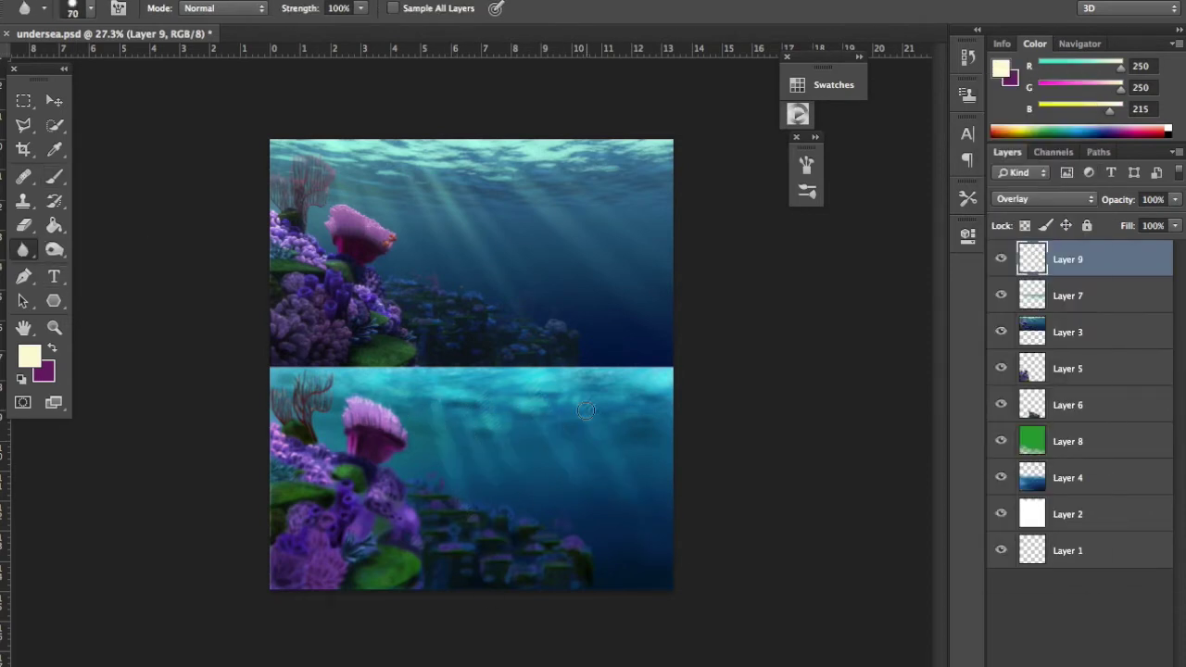
Step: Paint three cyan diagonal light rays across the water
key(b)
right_click(611, 397)
alt+click(482, 382)
drag(463, 389, 491, 468)
drag(519, 381, 593, 482)
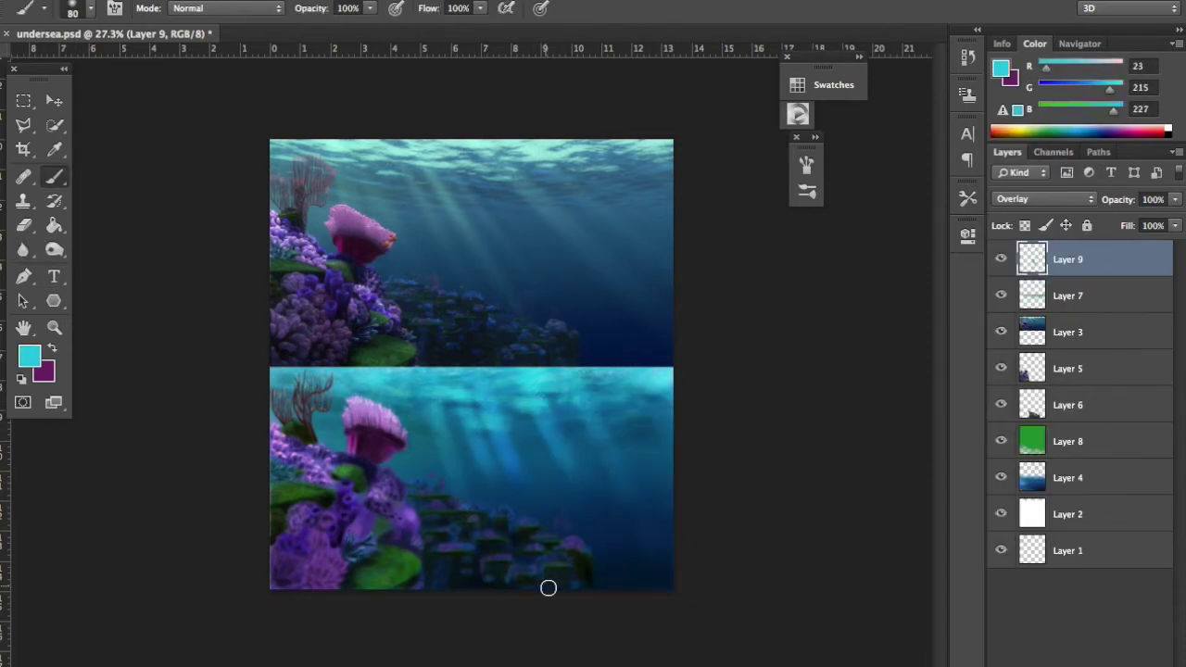
drag(585, 386, 649, 500)
Step: Lower the ray layer's opacity to 45%, cancelling an accidental transform
alt+click(392, 503)
key(ctrl+t)
key(Escape)
key(bracketleft)
key(ctrl+t)
key(Escape)
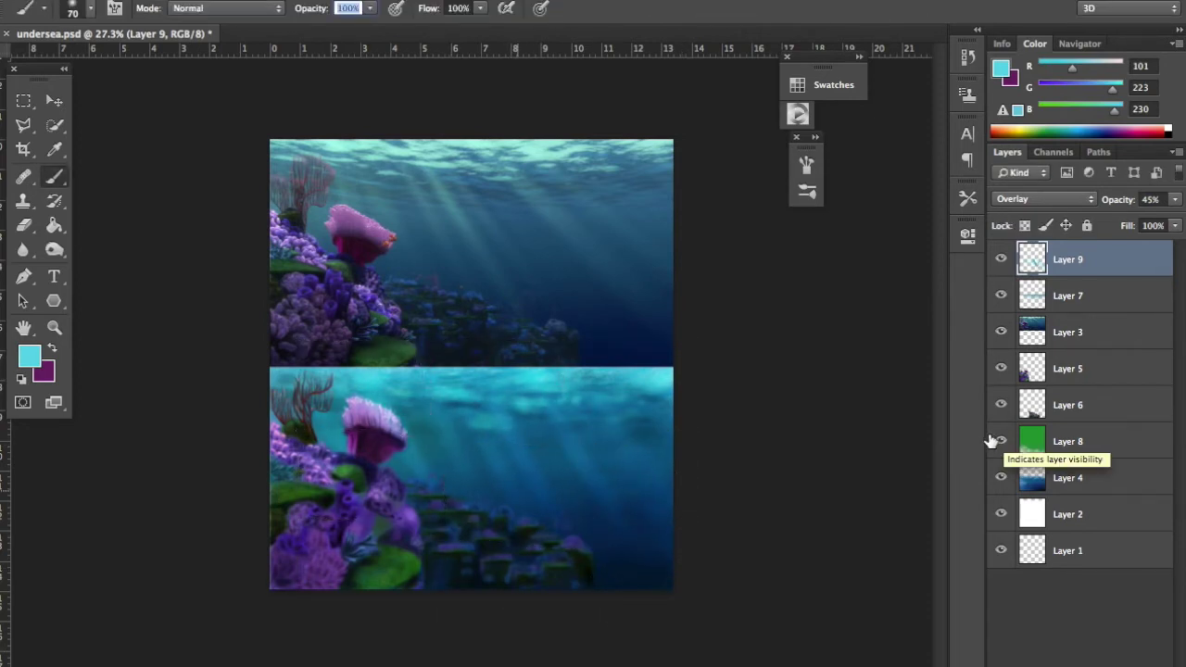
Step: Hide and then show Layer 3 to compare the painting with the reference
click(1000, 332)
key(r)
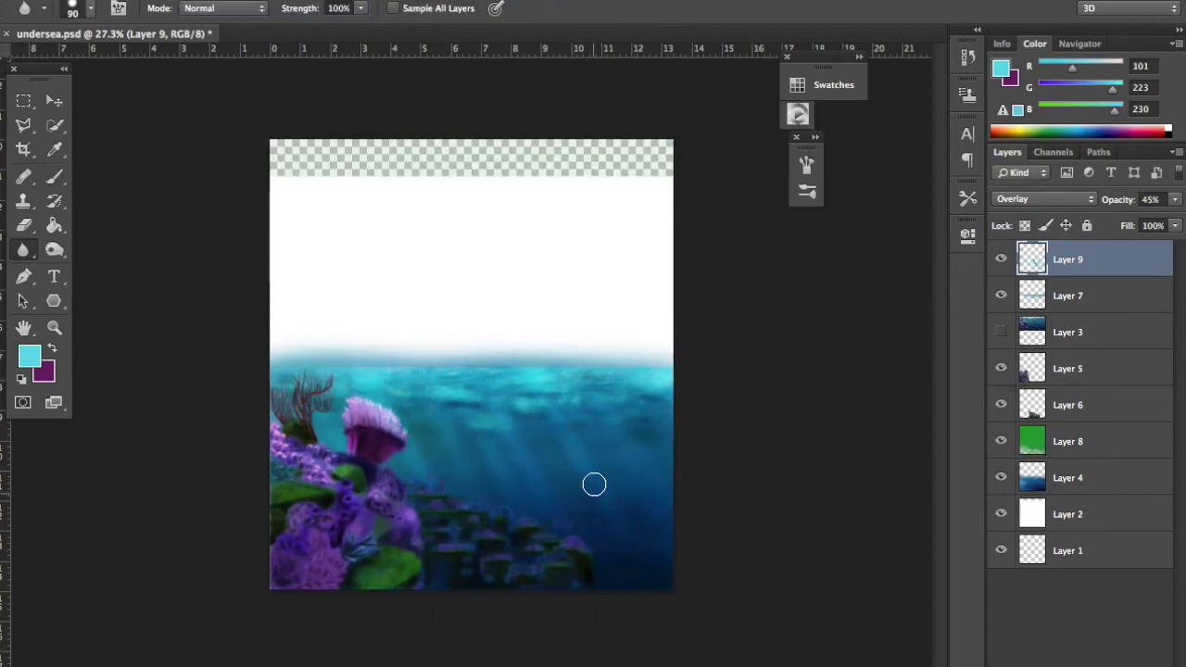
click(1000, 332)
scroll(450, 444, up, 5)
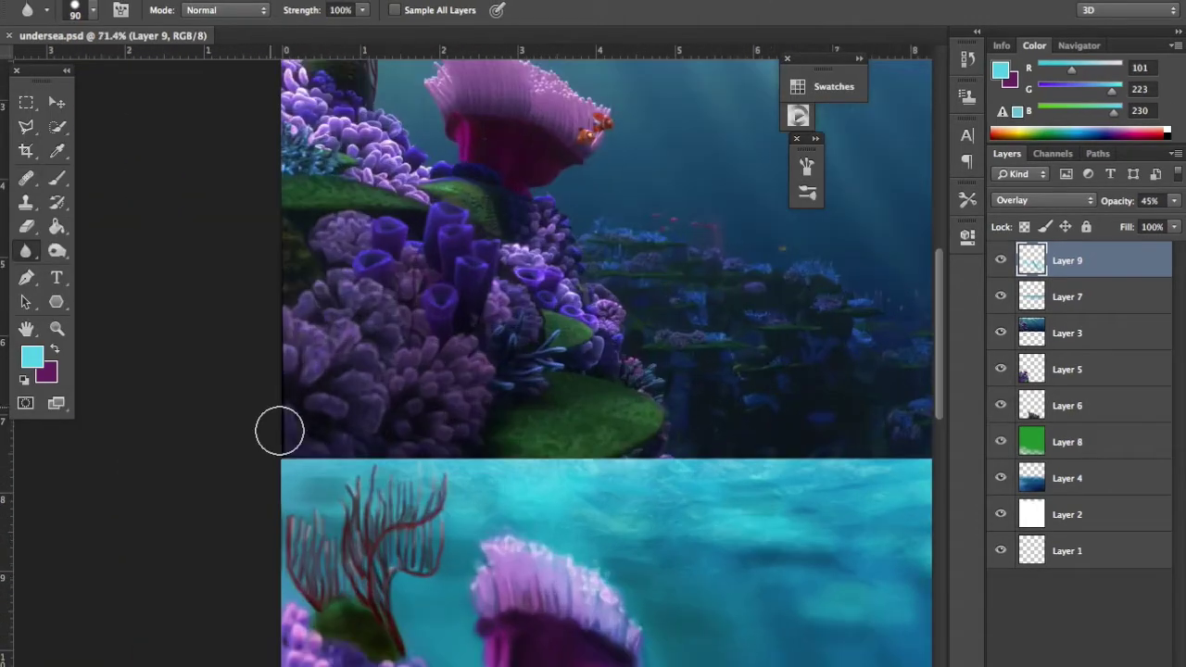
Step: Copy the reference sea fan to Layer 10 and place it beside the painted fan
ctrl+click(278, 426)
key(v)
key(m)
drag(286, 105, 392, 291)
key(ctrl+j)
key(v)
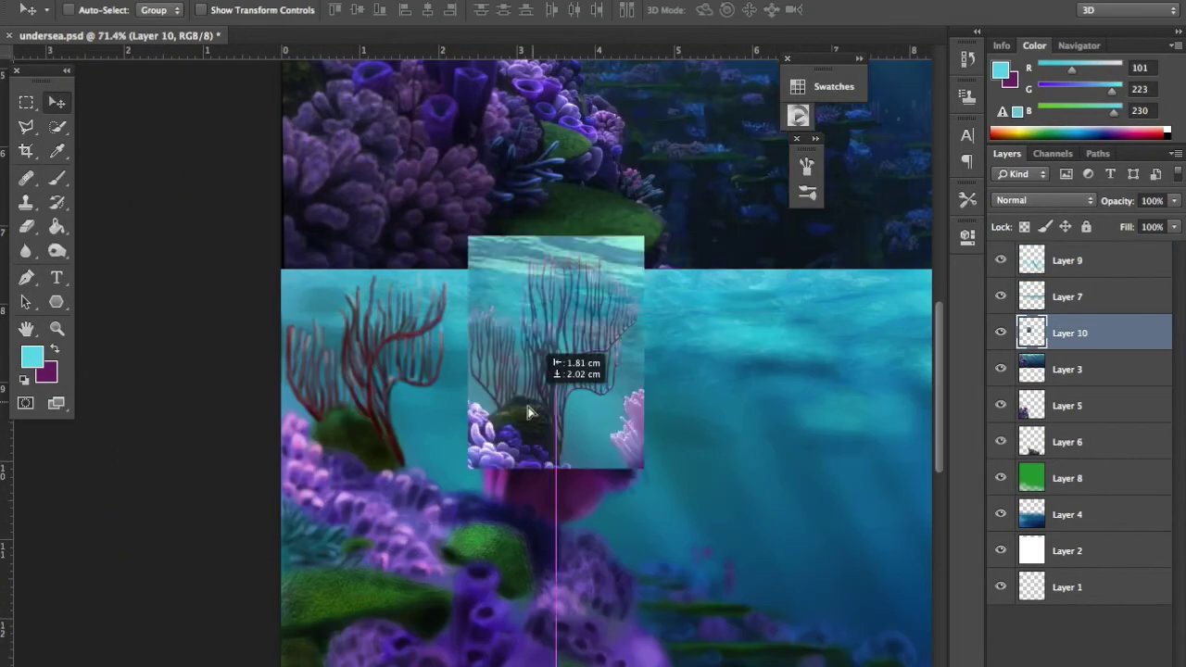
drag(529, 397, 505, 473)
Step: Erase the old red sea fan on Layer 5 and choose a red colour
ctrl+click(344, 469)
key(b)
key(e)
drag(408, 278, 306, 440)
click(32, 357)
click(897, 445)
click(1133, 331)
key(b)
Step: Paint the new red sea fan's main strokes and vertical branches
drag(352, 516, 441, 320)
mouse_move(320, 463)
mouse_down()
mouse_move(318, 375)
mouse_move(448, 262)
mouse_up()
drag(184, 302, 227, 453)
drag(319, 463, 278, 357)
drag(350, 501, 339, 306)
drag(360, 371, 363, 294)
drag(375, 389, 375, 250)
drag(399, 389, 403, 246)
drag(436, 324, 436, 262)
Step: Add thinner red branches across the sea fan, especially on its left side
mouse_move(309, 430)
mouse_down()
mouse_move(315, 245)
mouse_move(282, 287)
mouse_up()
drag(285, 434, 293, 305)
drag(341, 487, 335, 270)
drag(408, 405, 402, 351)
drag(231, 456, 222, 389)
drag(202, 398, 187, 335)
drag(217, 425, 189, 295)
drag(231, 435, 213, 320)
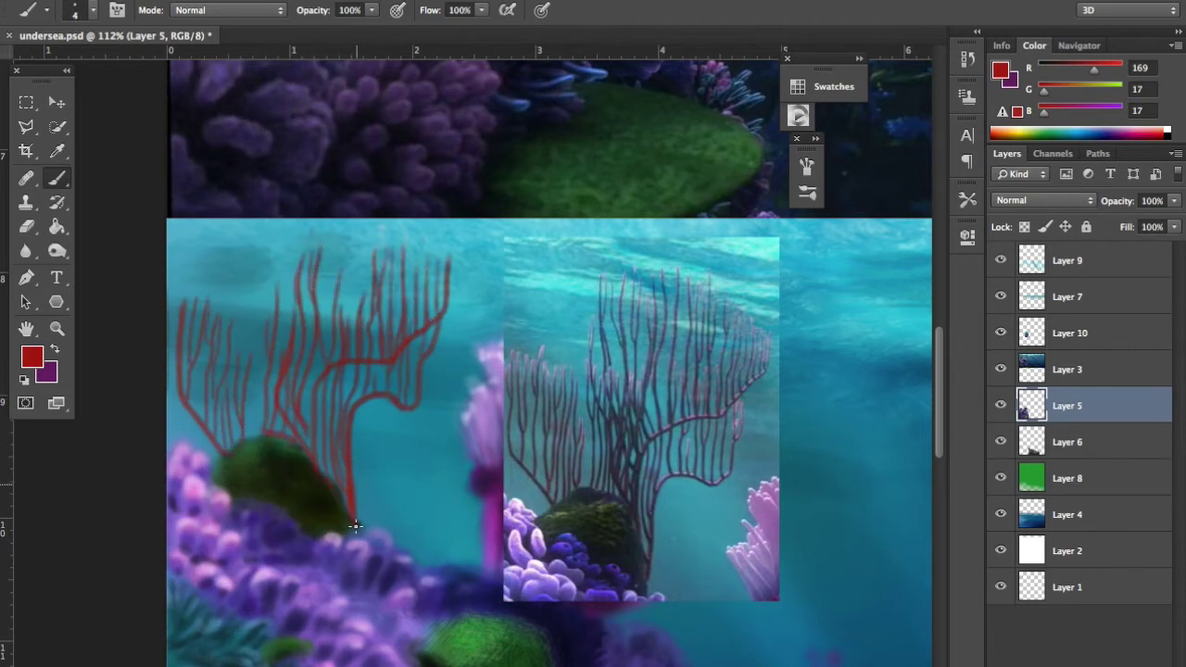
Step: Shade the sea fan's trunk, main branch, outline and inner branches in dark purple
click(31, 356)
key(Return)
mouse_move(335, 413)
mouse_down()
mouse_move(310, 441)
mouse_move(308, 558)
mouse_up()
mouse_move(424, 328)
mouse_down()
mouse_move(394, 412)
mouse_move(333, 432)
mouse_up()
drag(384, 367, 369, 417)
drag(289, 413, 283, 537)
mouse_move(275, 389)
mouse_down()
mouse_move(269, 511)
mouse_move(433, 274)
mouse_move(389, 324)
mouse_up()
mouse_move(370, 317)
mouse_down()
mouse_move(344, 367)
mouse_move(293, 365)
mouse_up()
drag(209, 501, 269, 308)
drag(192, 460, 206, 334)
drag(221, 460, 241, 354)
Step: Add thin dark purple lines to the sea fan's outer branches with a smaller brush
drag(138, 454, 113, 487)
scroll(241, 371, left, 1)
drag(107, 415, 96, 298)
key([)
drag(117, 387, 111, 320)
drag(134, 369, 168, 472)
drag(190, 370, 181, 458)
Step: Highlight the sea fan branches with light pink strokes
alt+click(505, 357)
drag(435, 320, 424, 361)
mouse_move(139, 280)
mouse_down()
mouse_move(105, 304)
mouse_move(169, 371)
mouse_up()
drag(178, 350, 193, 372)
drag(230, 301, 264, 222)
drag(315, 314, 375, 217)
drag(324, 325, 356, 365)
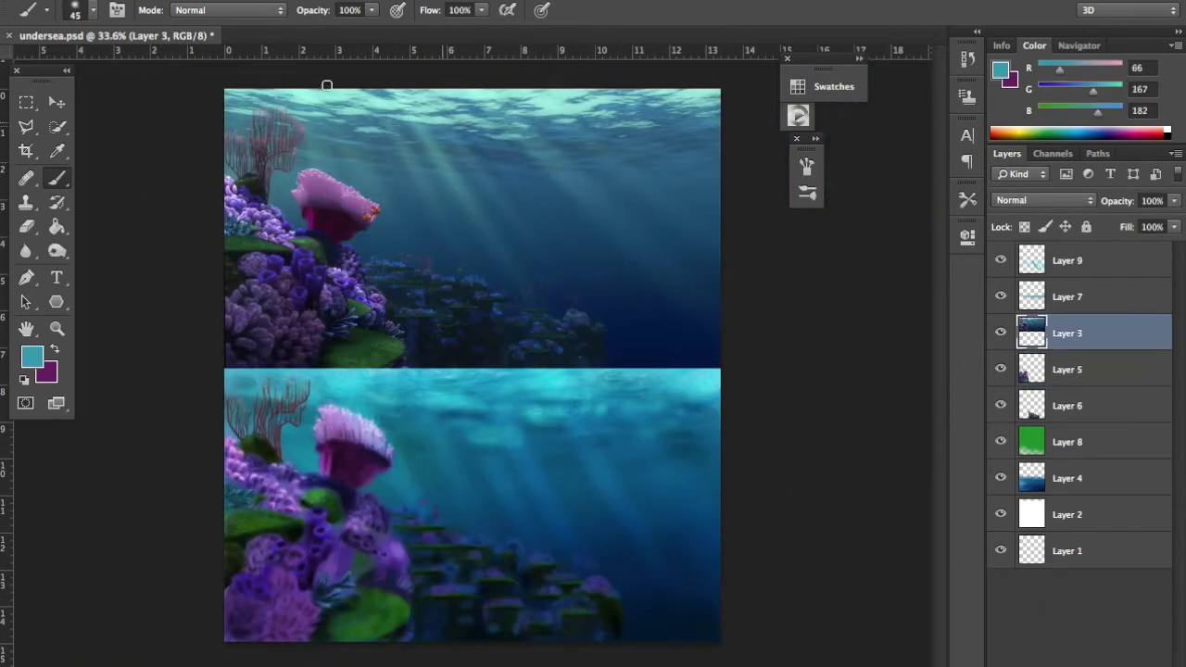
Step: Select the area around the anemone and darken its cap edge with sampled magenta
key(m)
drag(283, 161, 386, 253)
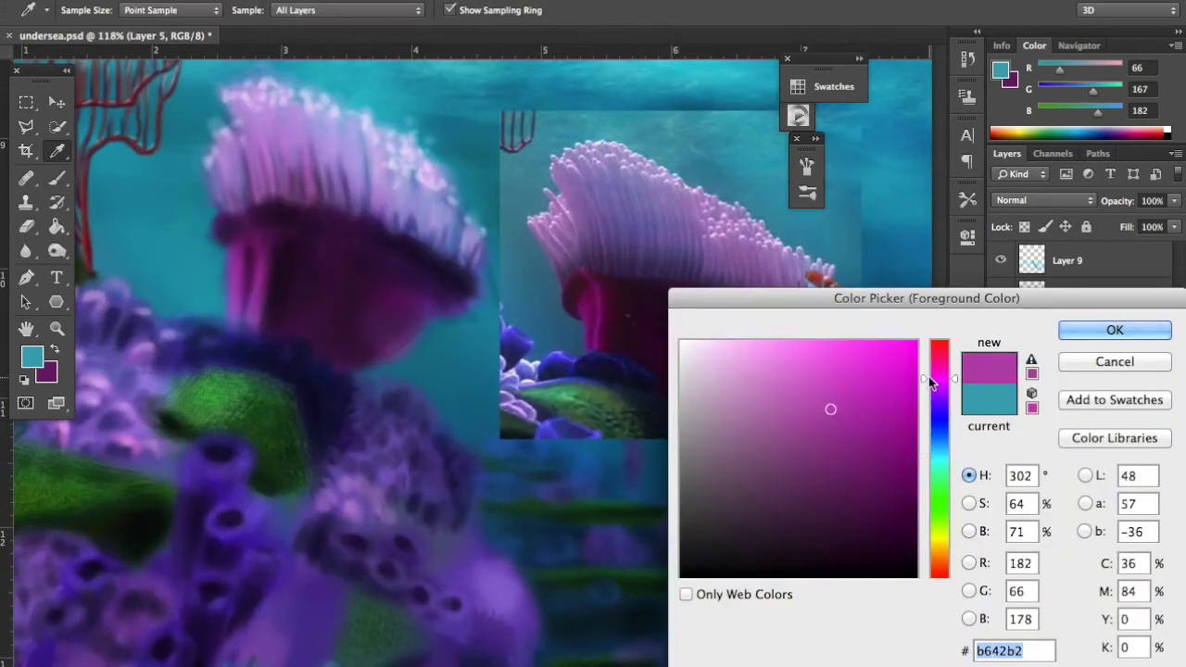
drag(394, 330, 384, 344)
alt+click(392, 321)
mouse_move(468, 283)
mouse_down()
mouse_move(333, 215)
mouse_move(214, 238)
mouse_up()
Step: Sample a very dark purple and paint shading below the anemone cap
alt+click(244, 319)
key(r)
key(e)
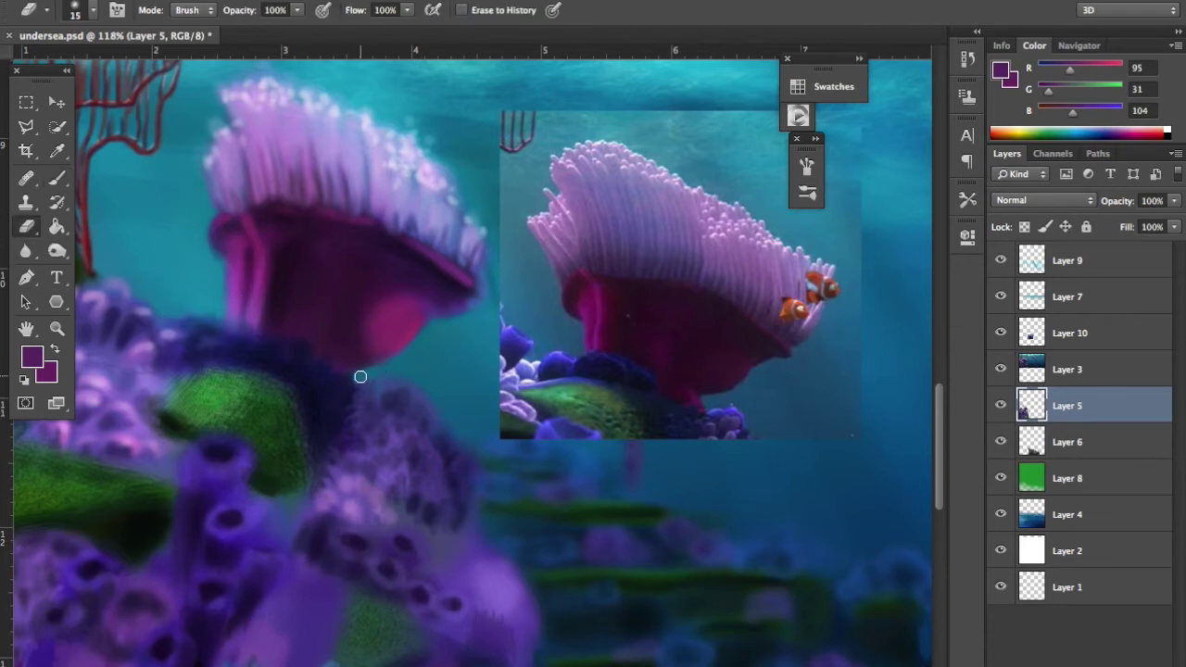
key(b)
alt+click(357, 305)
alt+click(321, 325)
alt+click(260, 309)
key(bracketleft)
key(bracketleft)
key(bracketleft)
alt+click(321, 216)
alt+click(286, 194)
key(bracketright)
key(bracketright)
key(bracketright)
drag(399, 324, 340, 317)
Step: Add light pink strokes along the anemone's left, centre and right tentacles
click(32, 357)
click(1112, 127)
key(bracketleft)
key(bracketleft)
key(bracketleft)
drag(241, 204, 278, 130)
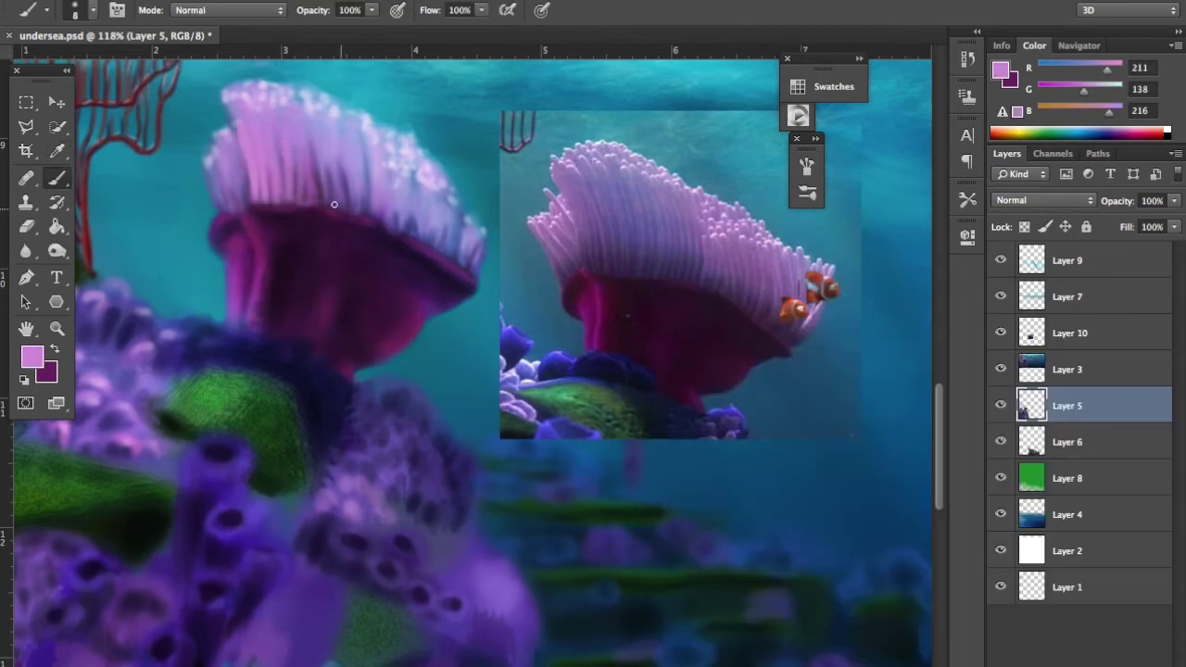
drag(310, 205, 357, 153)
drag(394, 236, 408, 176)
drag(477, 268, 440, 185)
mouse_move(236, 208)
mouse_down()
mouse_move(218, 111)
mouse_move(197, 143)
mouse_up()
Step: Paint mid purple strokes across the anemone tentacles
click(31, 356)
click(1115, 257)
drag(348, 206, 338, 165)
drag(315, 196, 297, 109)
drag(274, 198, 250, 106)
mouse_move(236, 189)
mouse_down()
mouse_move(224, 219)
mouse_move(211, 171)
mouse_up()
drag(431, 241, 403, 139)
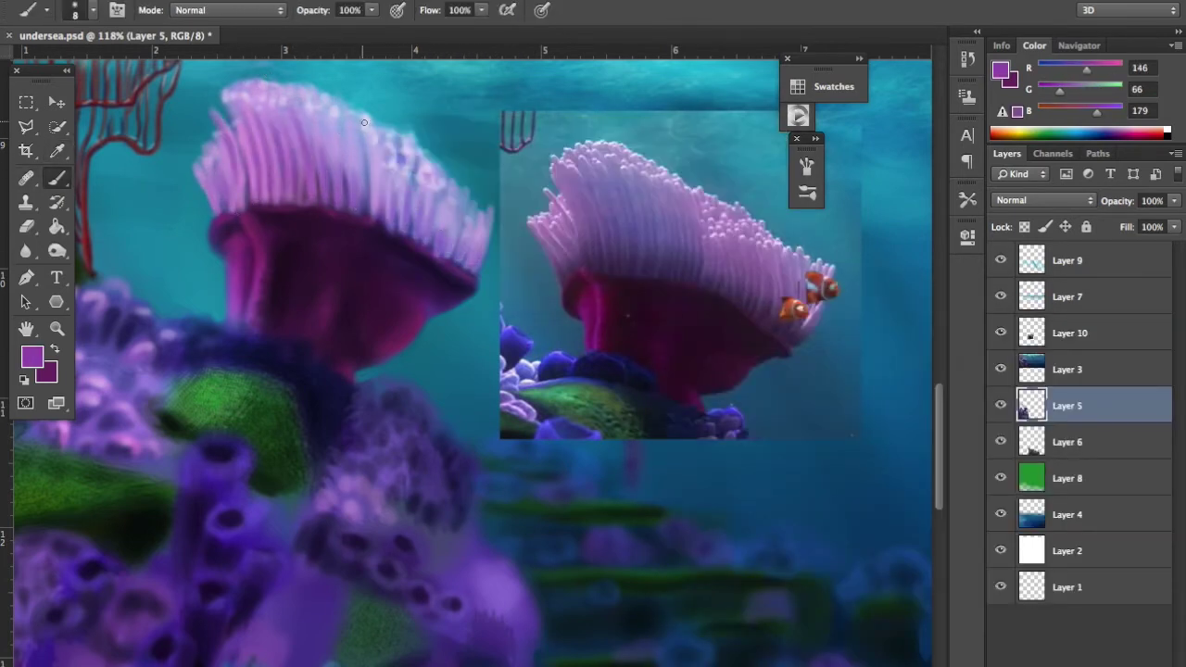
Step: Add faint very light pink highlights to the top and right tentacles
alt+click(395, 170)
key(bracketleft)
key(bracketleft)
key(bracketleft)
drag(237, 118, 315, 97)
drag(491, 259, 468, 215)
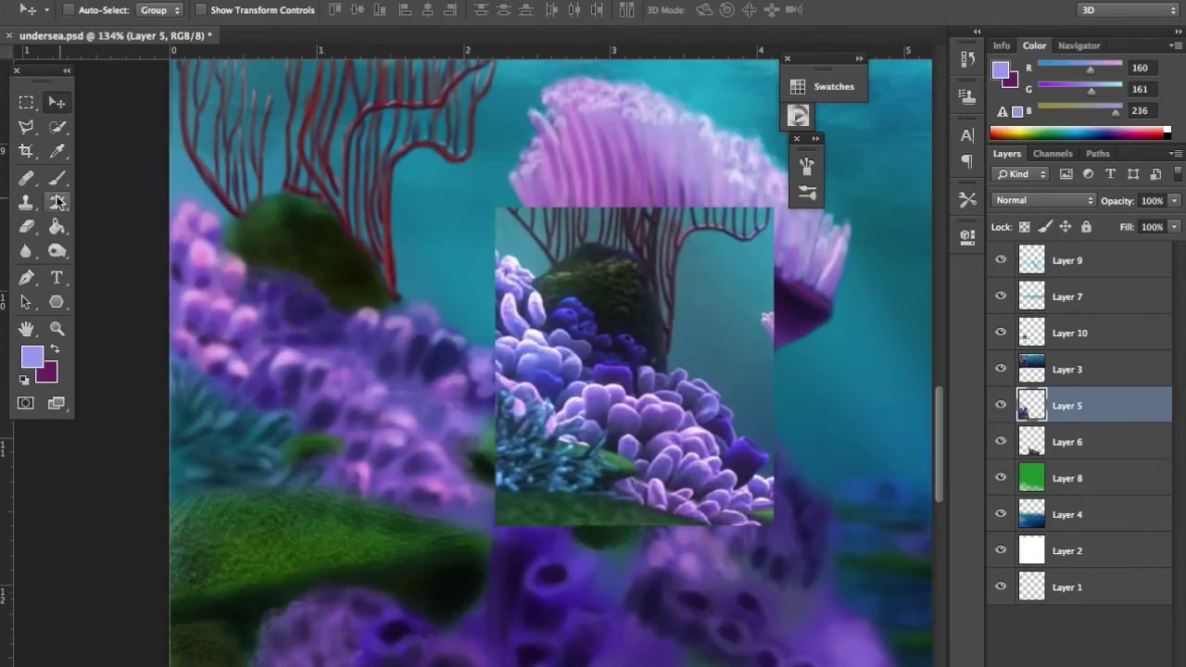
Step: On the painted reef layer, set up a smaller brush with a light green colour
key(b)
alt+click(312, 204)
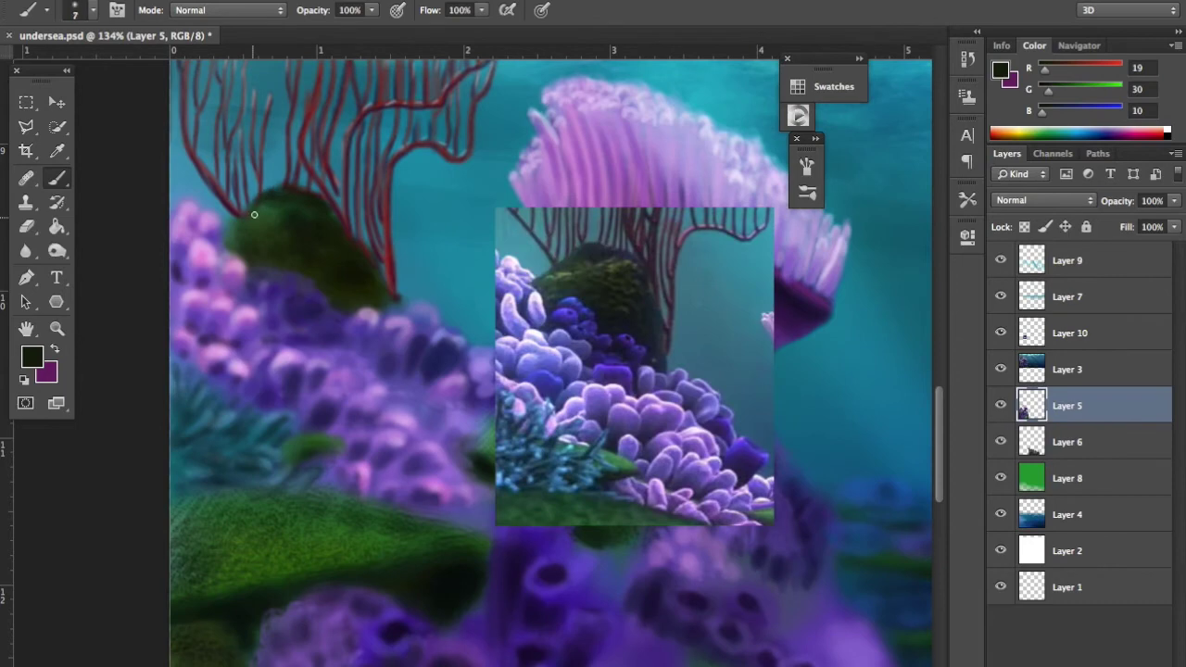
alt+click(251, 249)
key(bracketleft)
key(bracketleft)
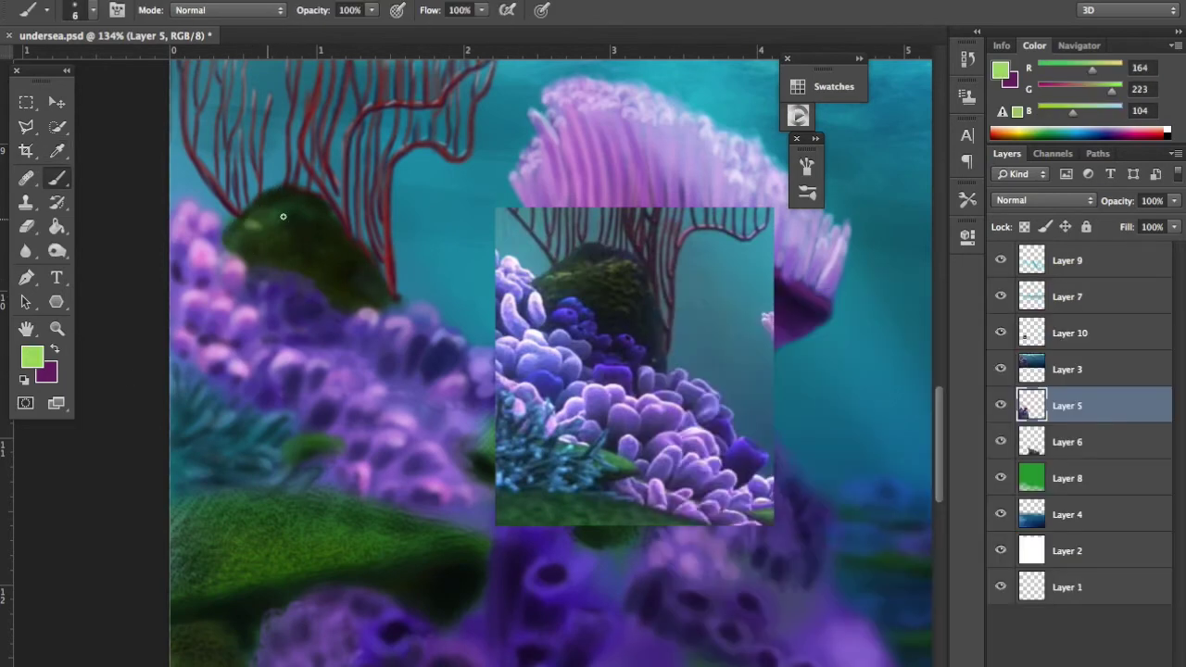
key(r)
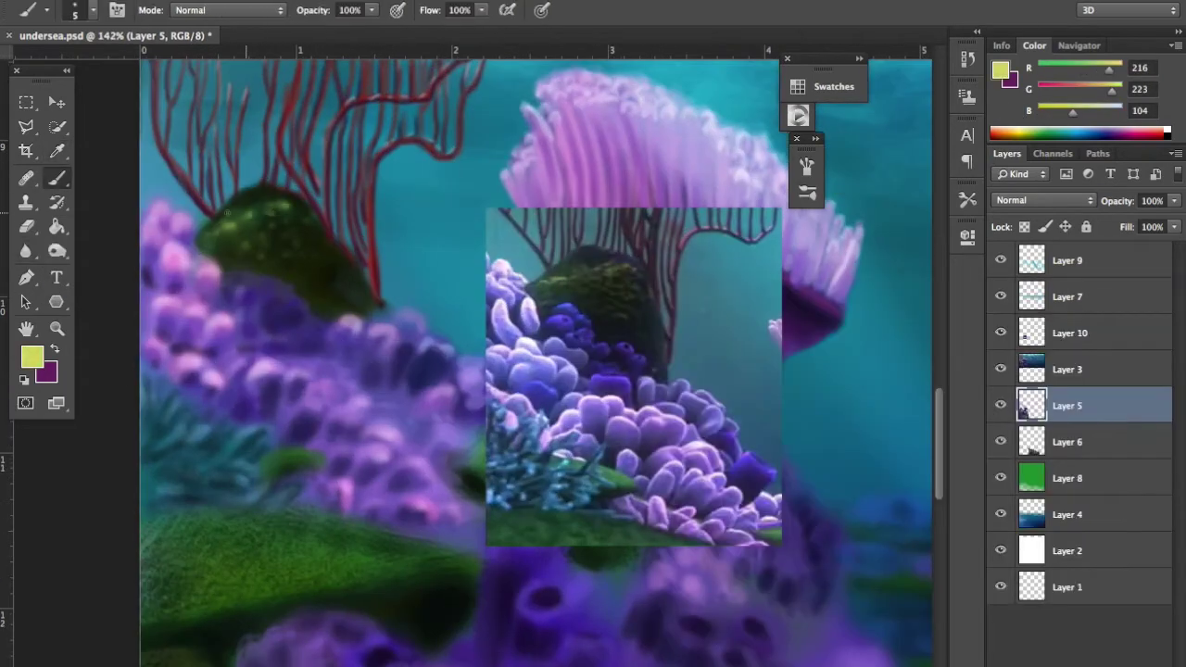
key(r)
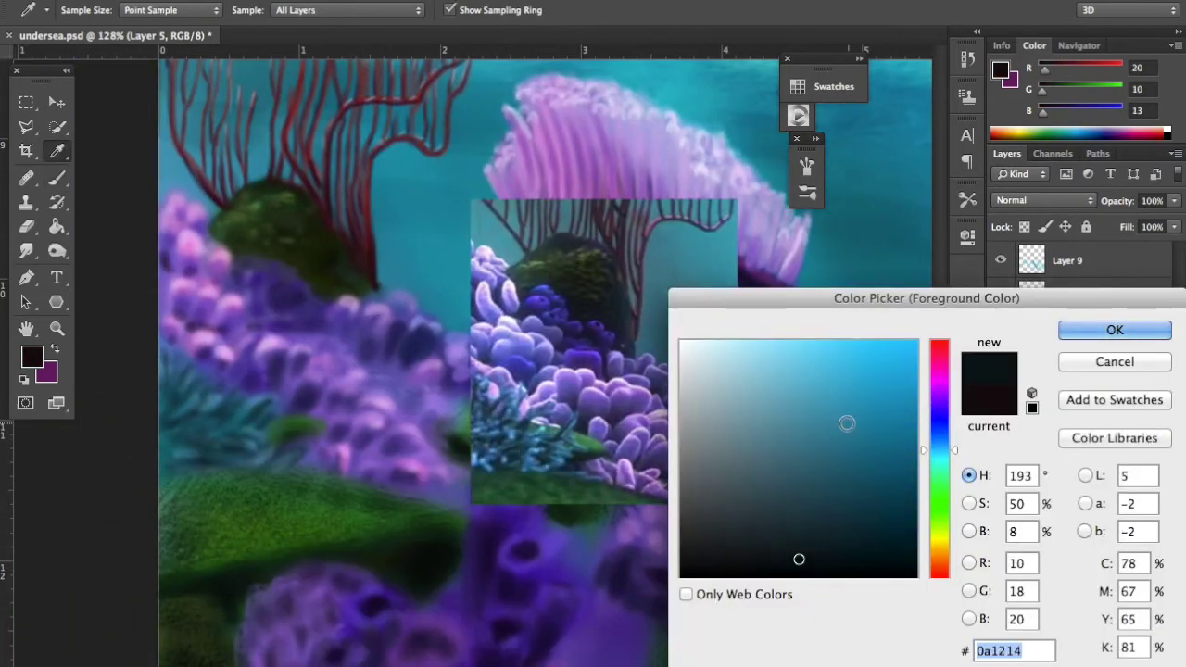
Step: Sample greens from the painting and settle on a very light blue highlight colour
alt+click(292, 419)
alt+click(303, 437)
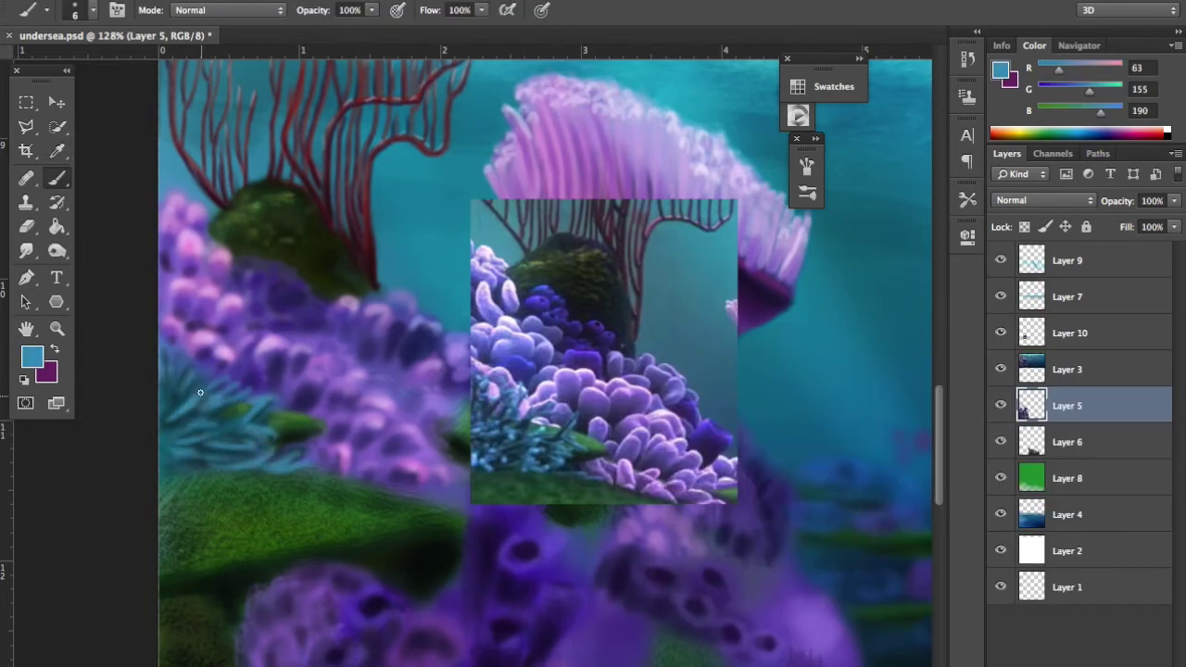
click(1068, 331)
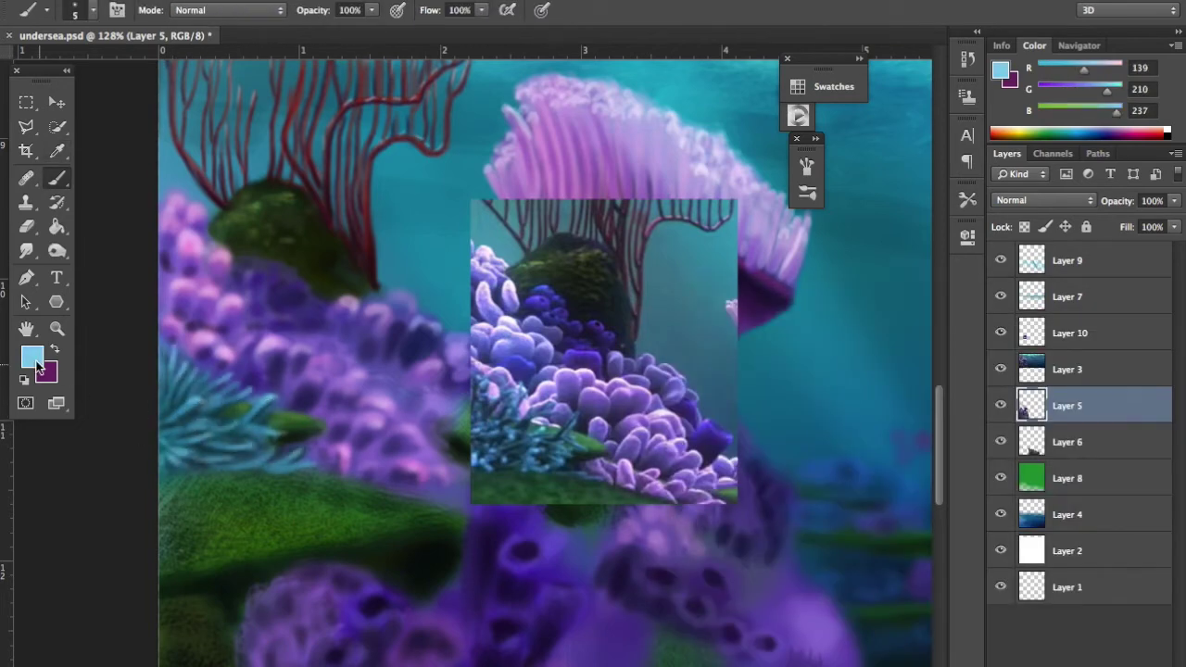
alt+click(247, 466)
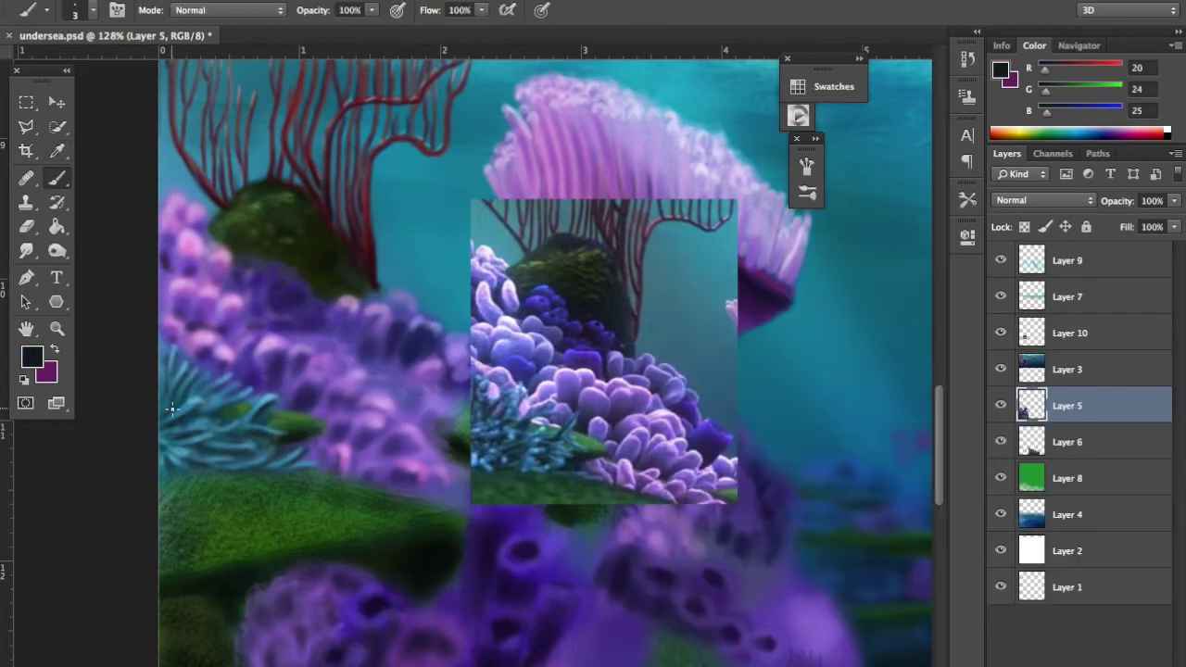
alt+click(243, 393)
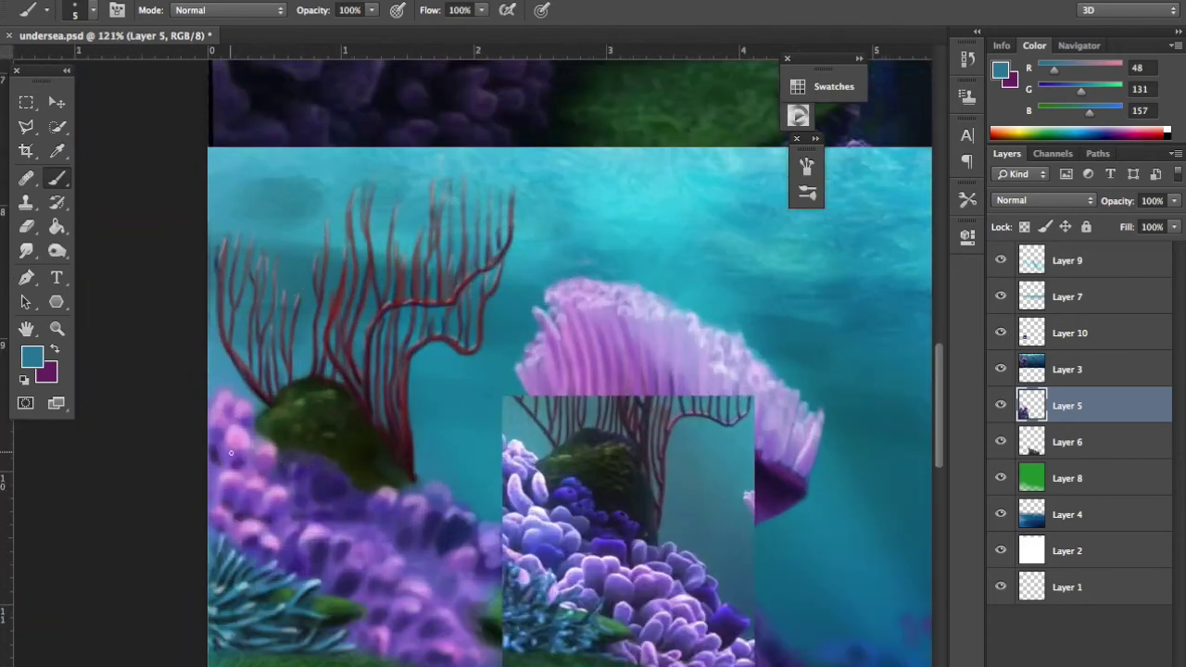
Step: Paint pale lavender highlights on the lower-left purple coral with a smaller brush
alt+click(243, 451)
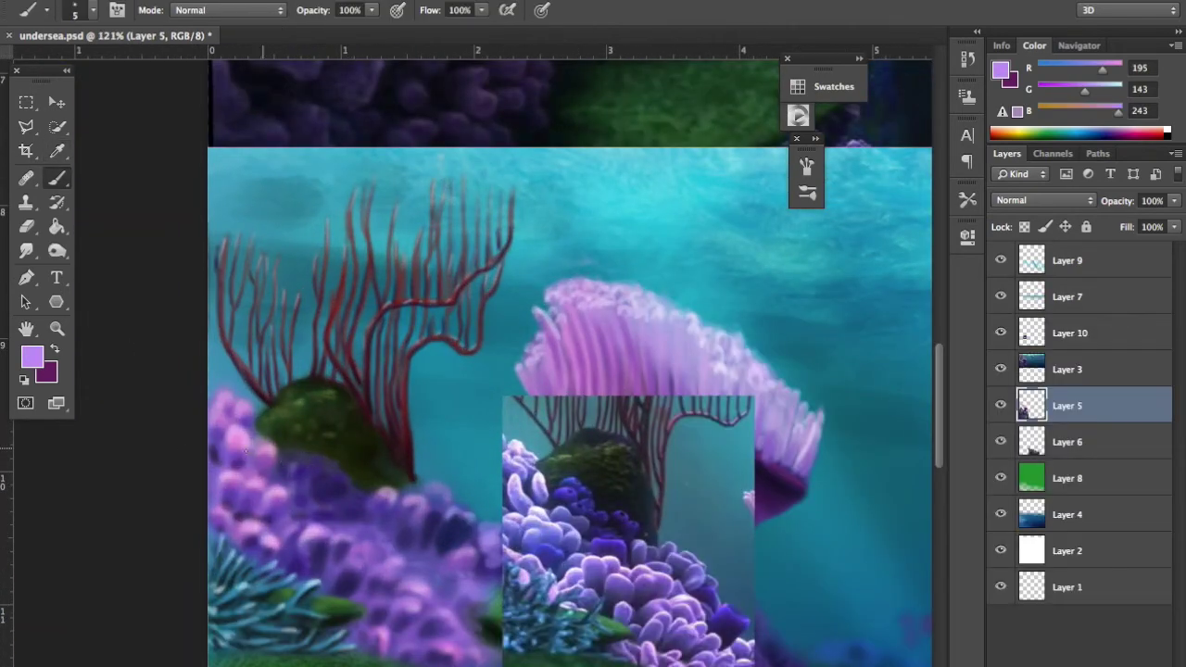
alt+click(242, 420)
key([)
key([)
key([)
alt+click(248, 405)
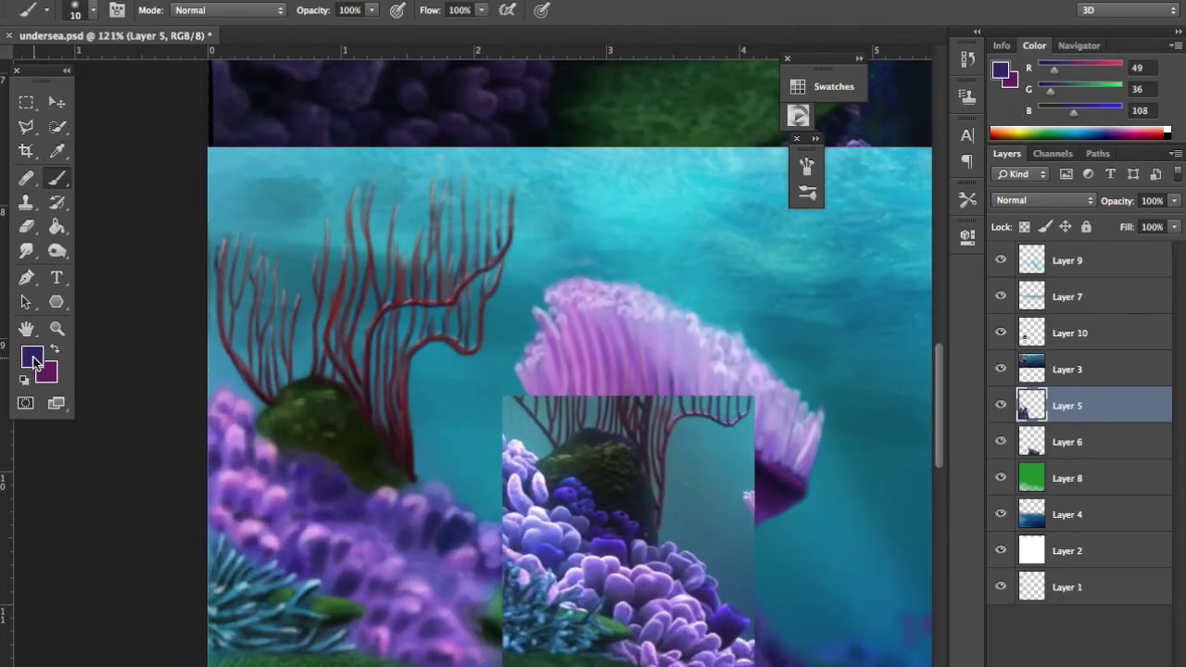
key(bracketleft)
mouse_move(232, 428)
mouse_down()
mouse_move(268, 464)
mouse_move(250, 480)
mouse_up()
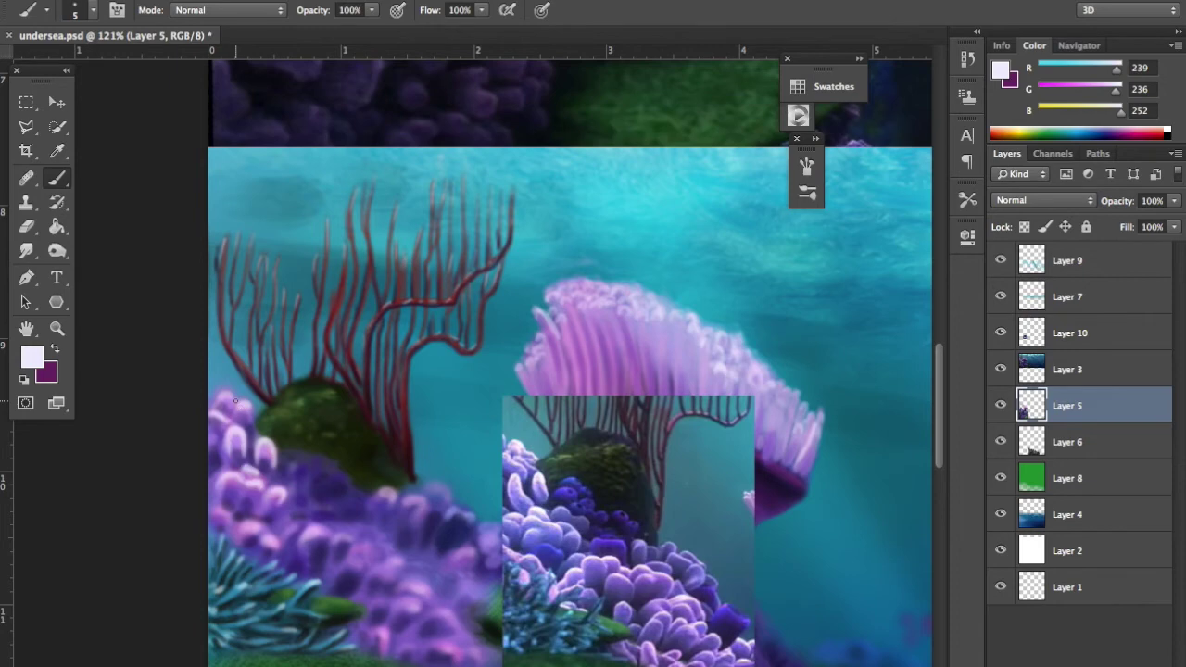
Step: Sample dark navy, darker shades and light lavender from the coral for shading
alt+click(304, 466)
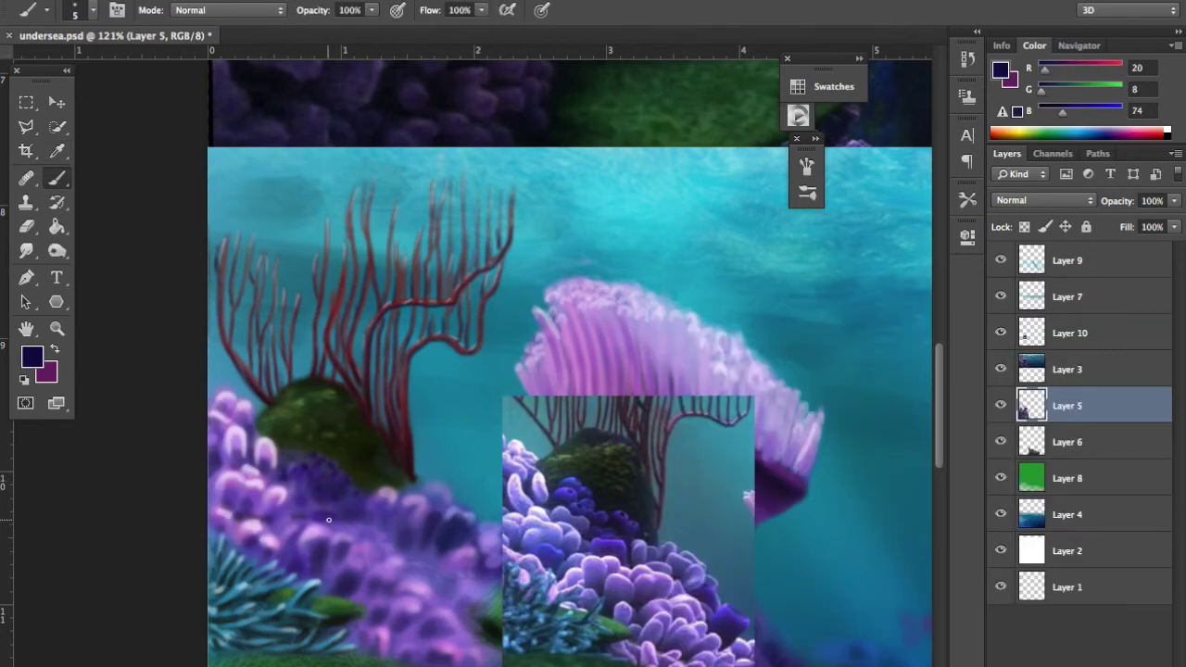
alt+click(311, 511)
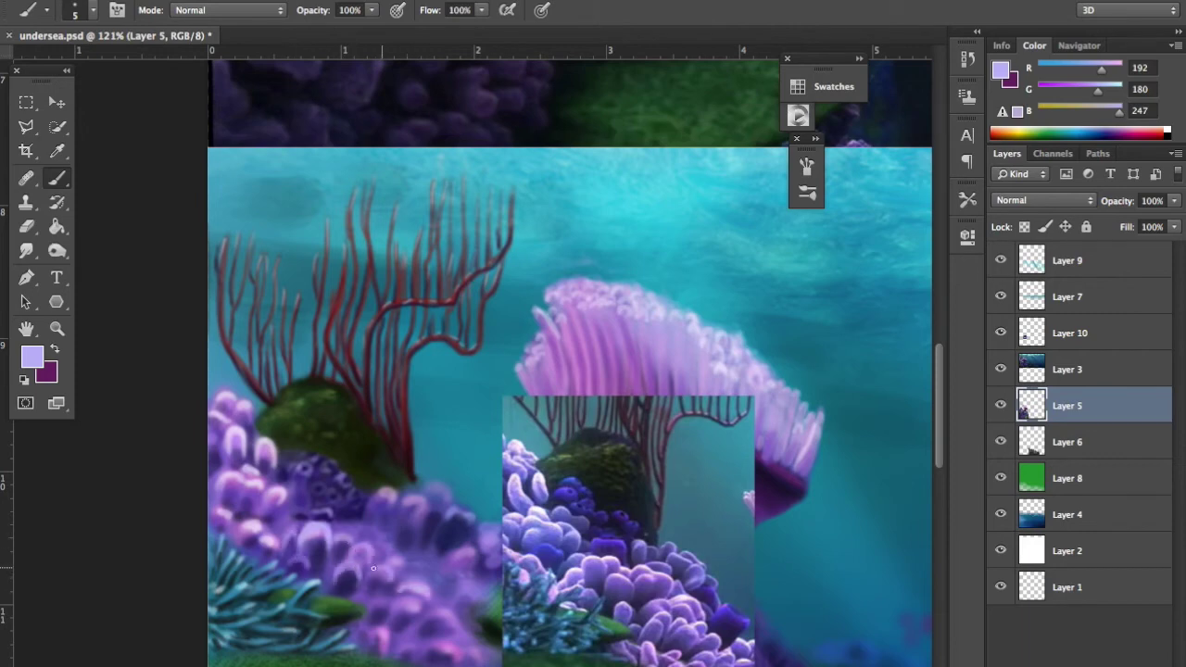
scroll(334, 505, right, 3)
alt+click(392, 537)
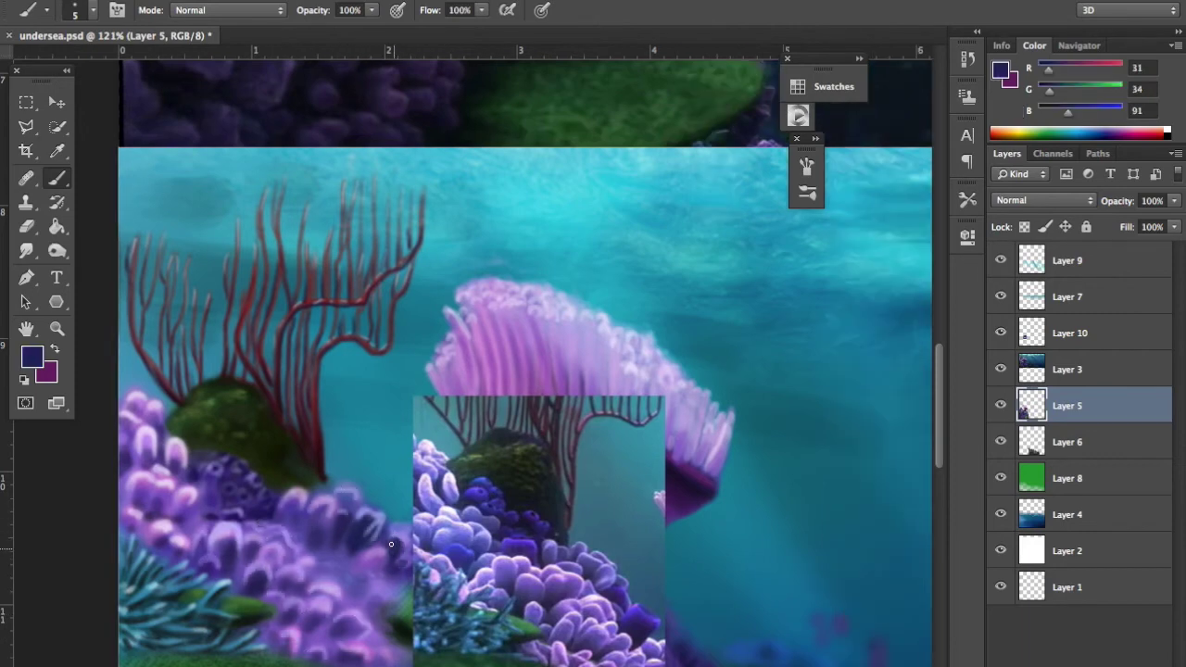
alt+click(375, 561)
scroll(371, 504, down, 5)
scroll(371, 504, up, 5)
key(Return)
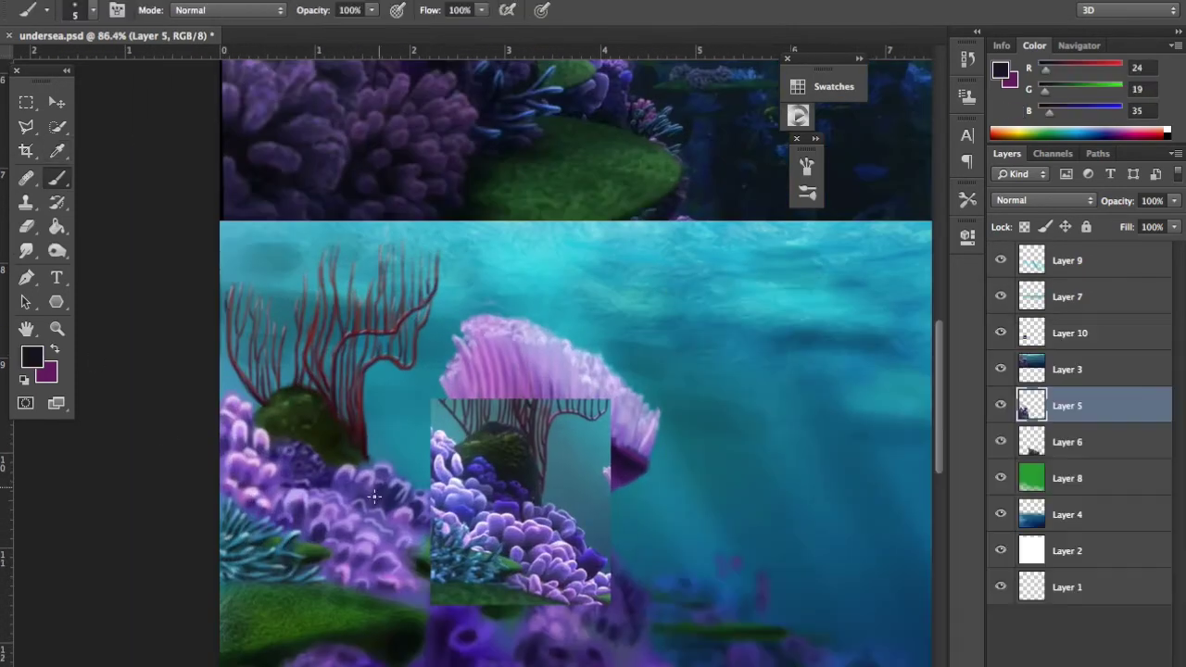
Step: Move the reference patch off the anemone stem and sample muted purple and lavender
alt+click(253, 491)
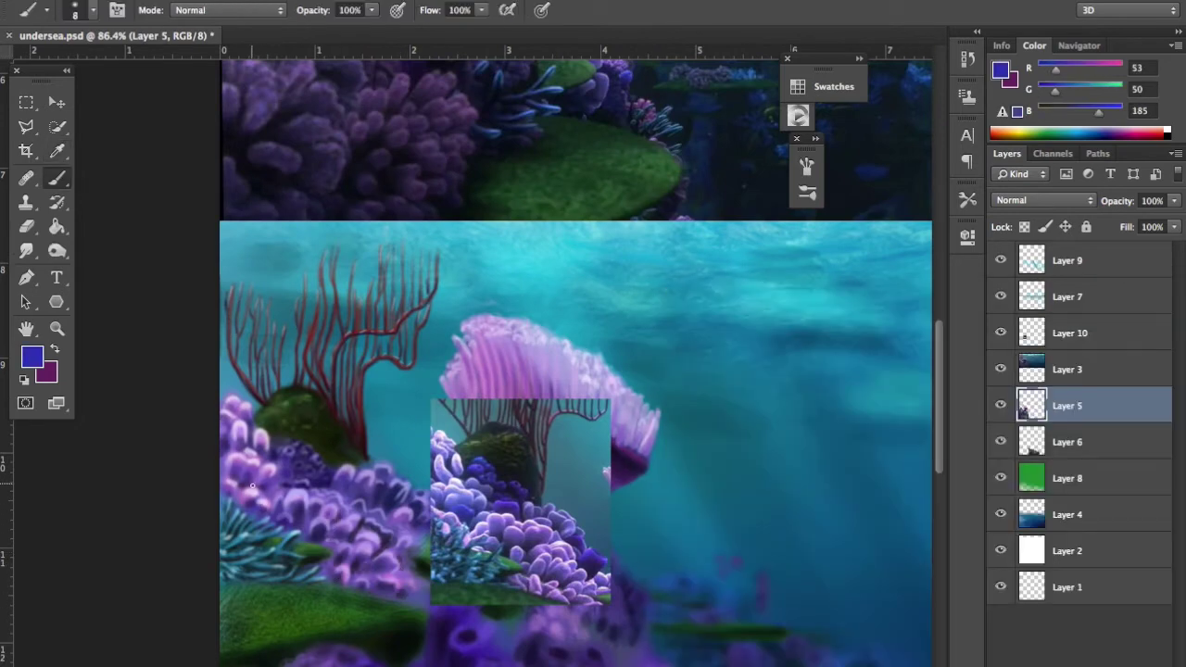
scroll(355, 522, down, 2)
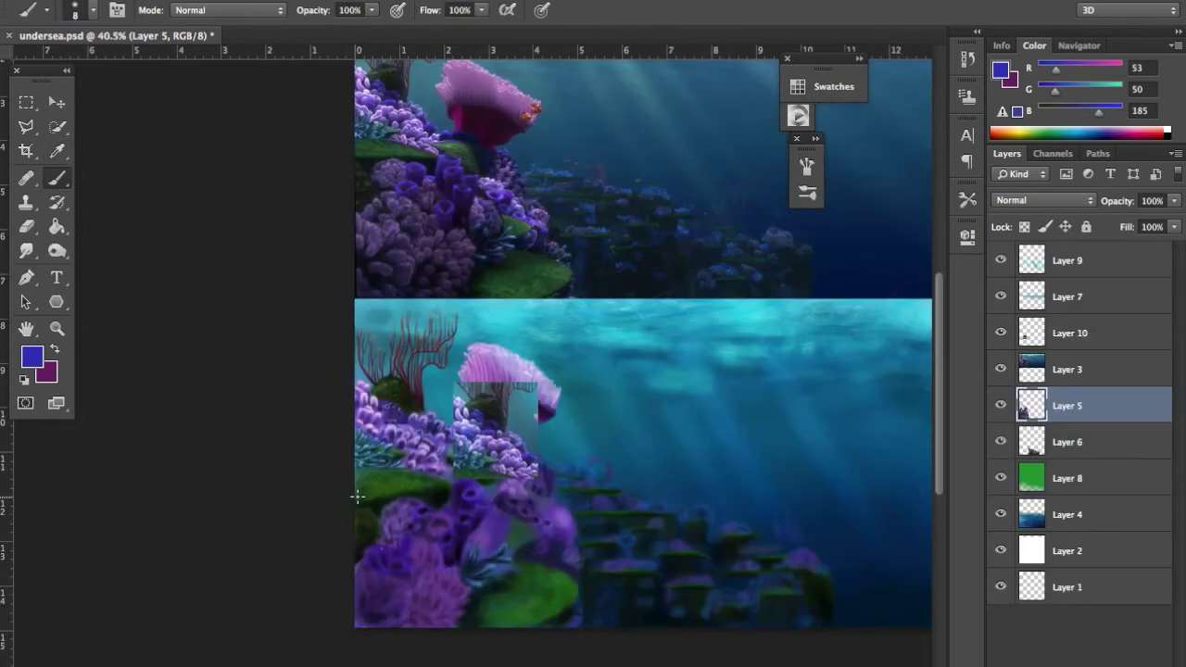
drag(355, 521, 542, 413)
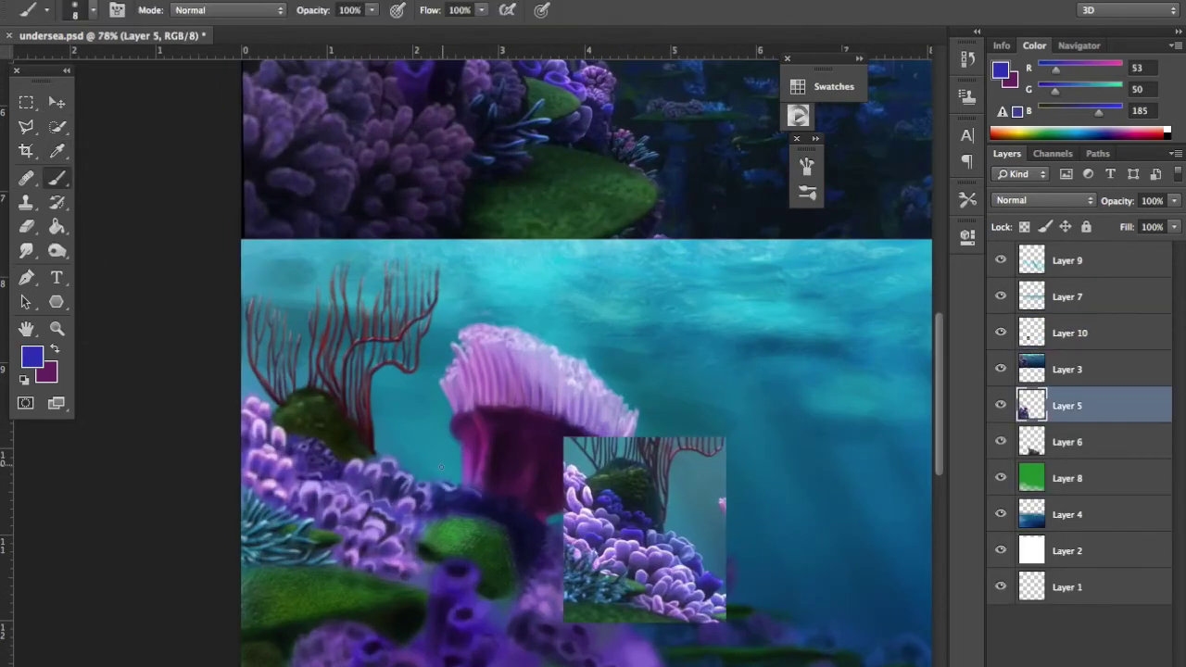
drag(441, 468, 400, 482)
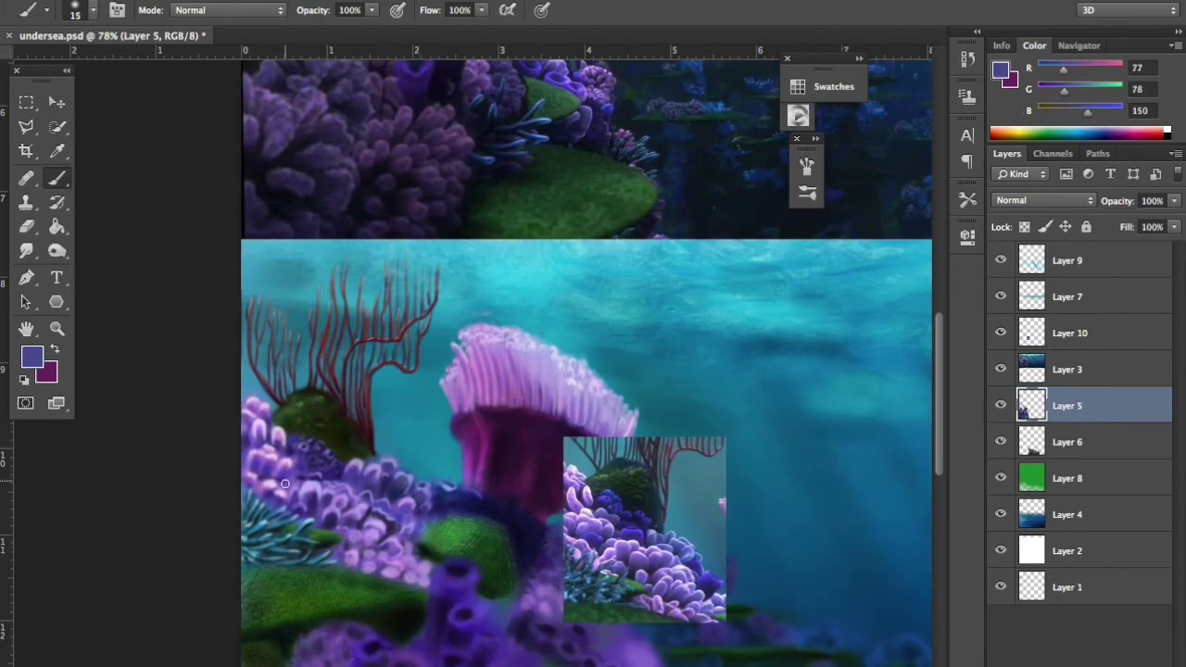
drag(401, 482, 387, 574)
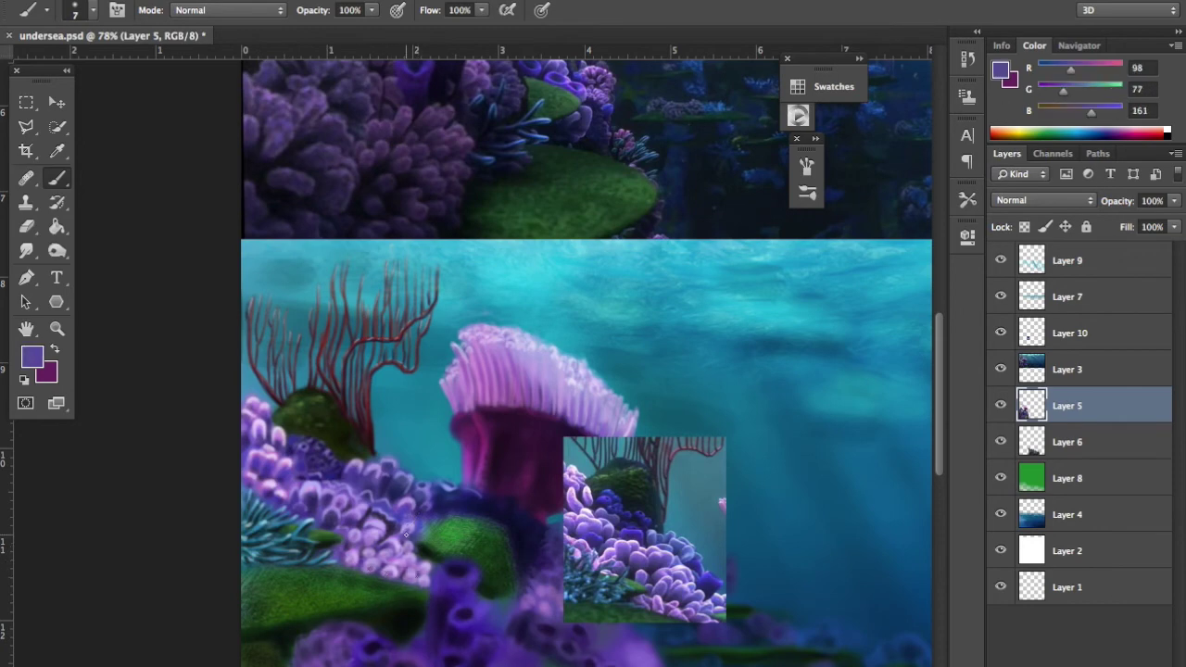
Step: Marquee a reference patch around the anemone and copy it to its own layer
key(ctrl+0)
click(1067, 369)
key(m)
shift+click(1067, 332)
key(ctrl+e)
mouse_move(298, 225)
mouse_down()
mouse_move(374, 288)
mouse_move(266, 473)
mouse_up()
key(ctrl+j)
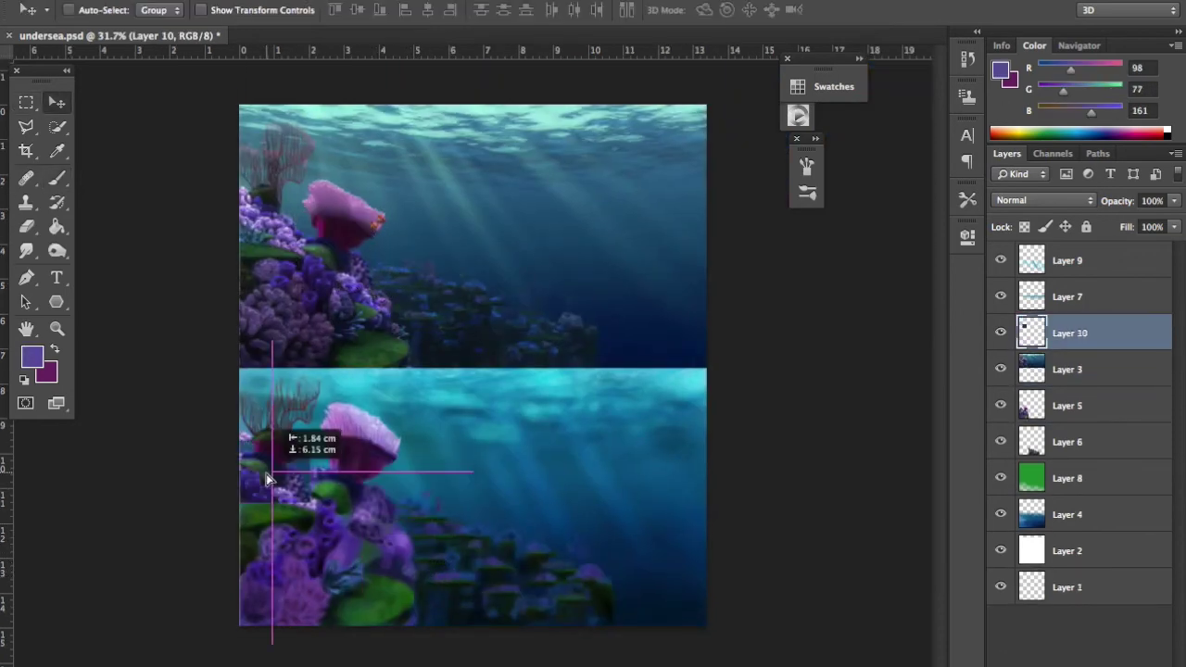
Step: Place the reference patch over the painting and return to the coral painting layer
scroll(348, 506, up, 5)
click(1066, 405)
key(b)
alt+click(315, 515)
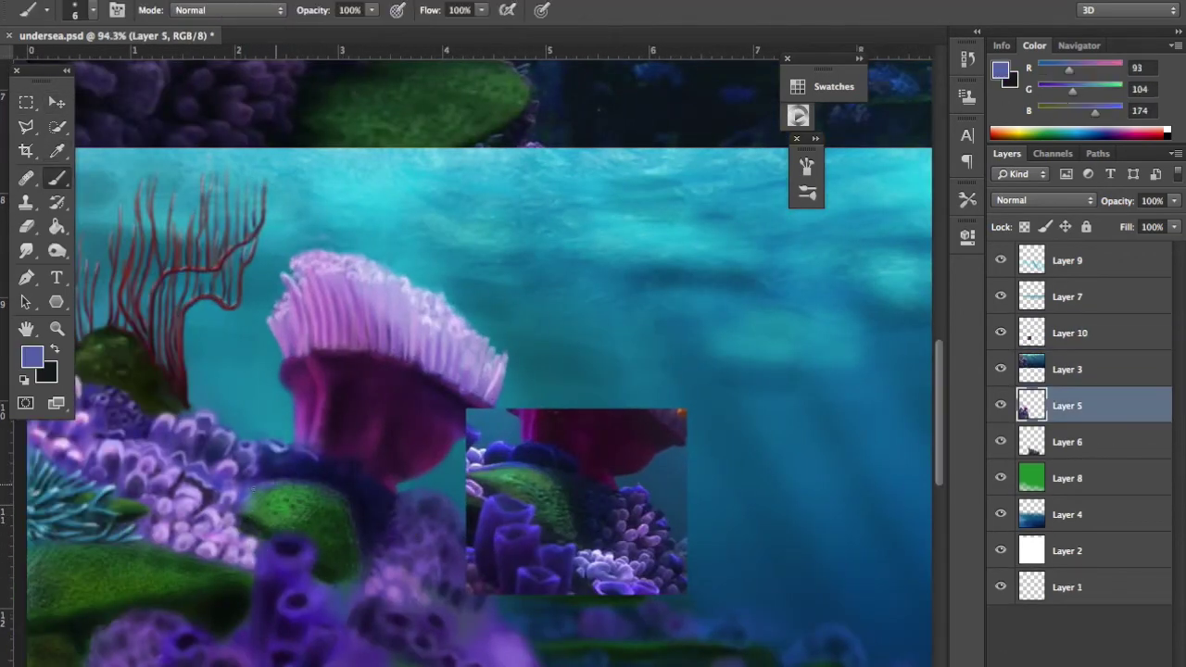
Step: Sample dark blue, dark teal, light purple and dark purple tones from the coral
alt+click(275, 446)
alt+click(316, 479)
alt+click(422, 548)
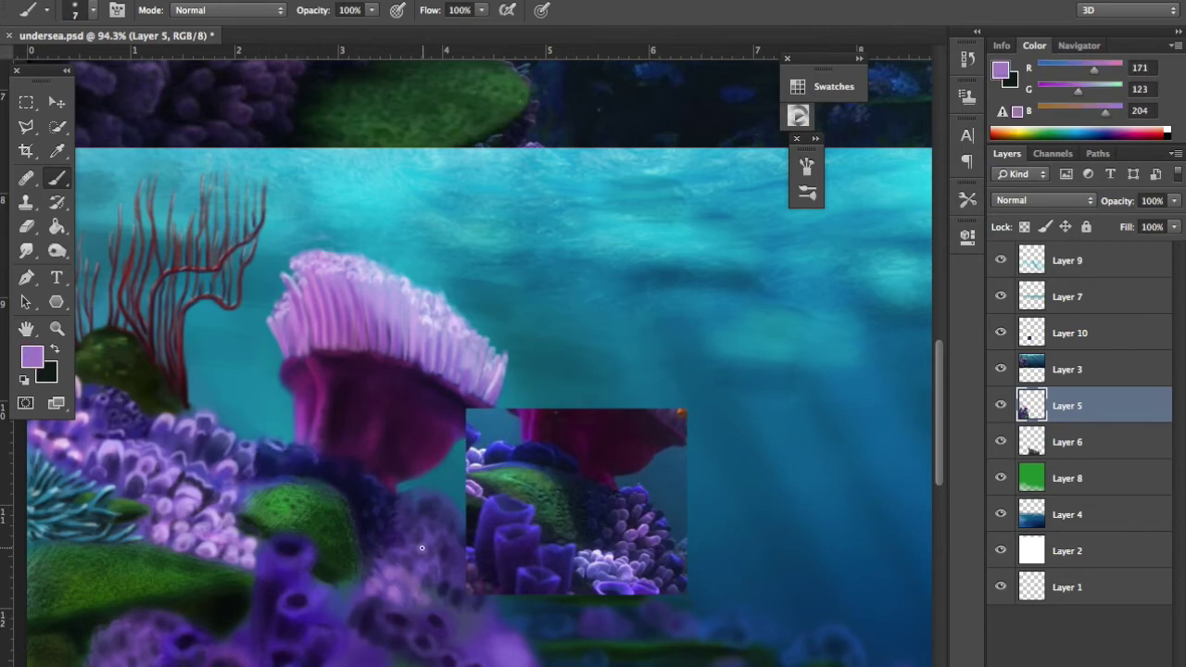
alt+click(408, 491)
alt+click(450, 508)
click(33, 357)
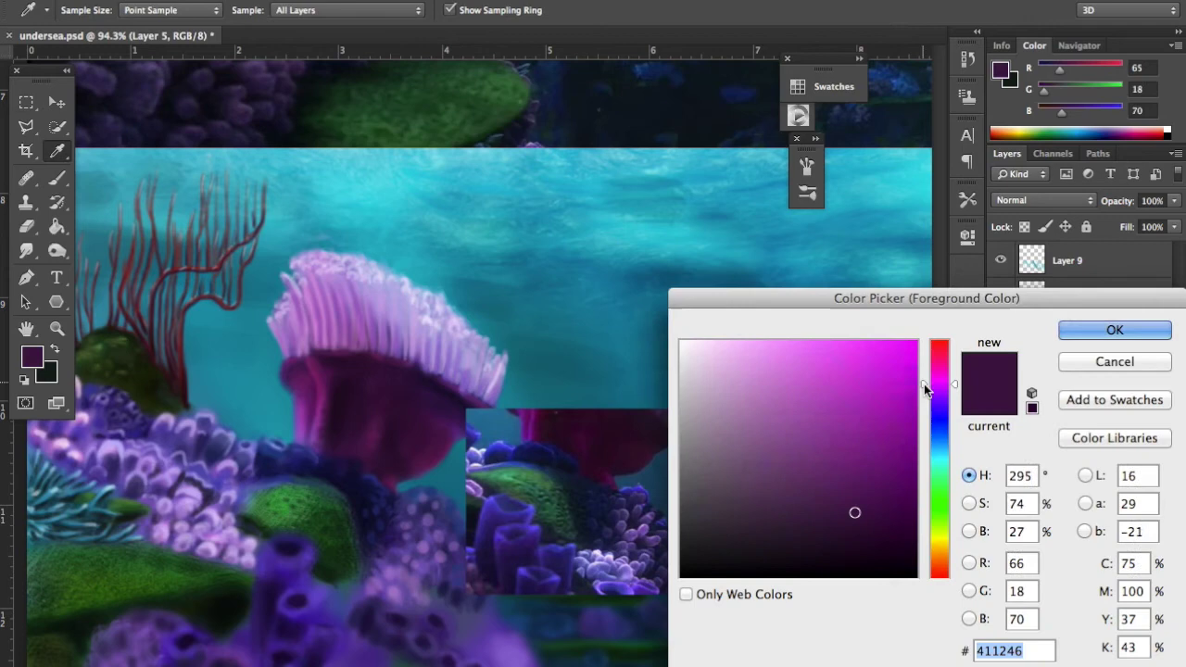
key(Return)
key(b)
alt+click(423, 529)
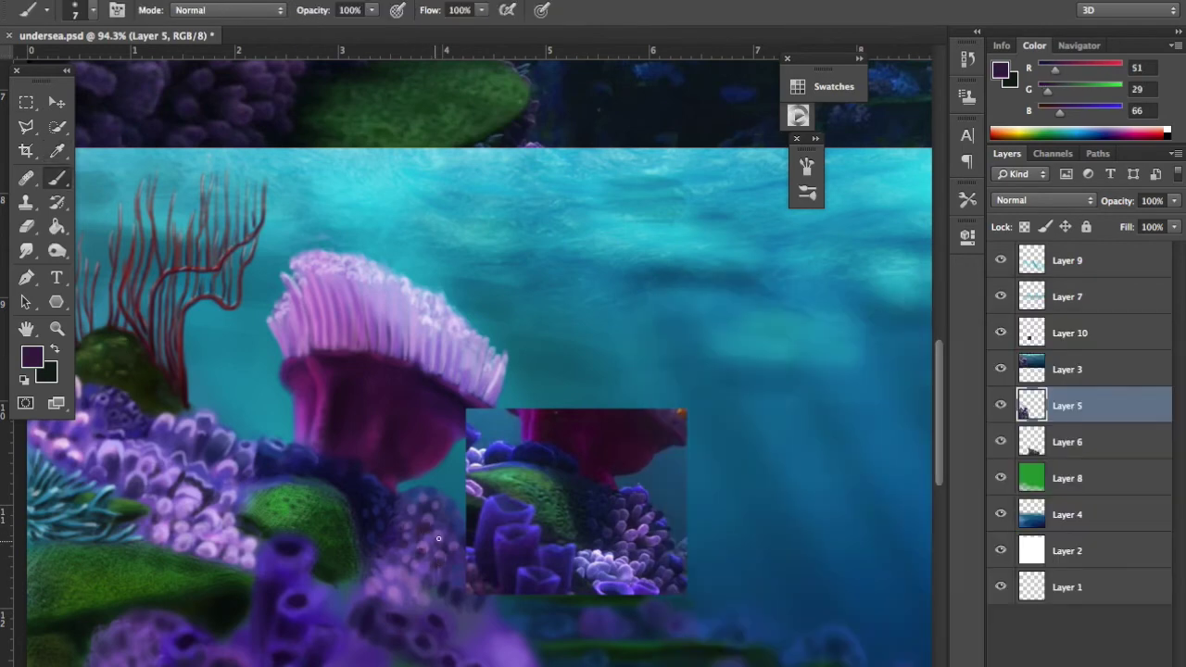
Step: Dab light lavender highlights onto the coral beneath the anemone
alt+click(424, 582)
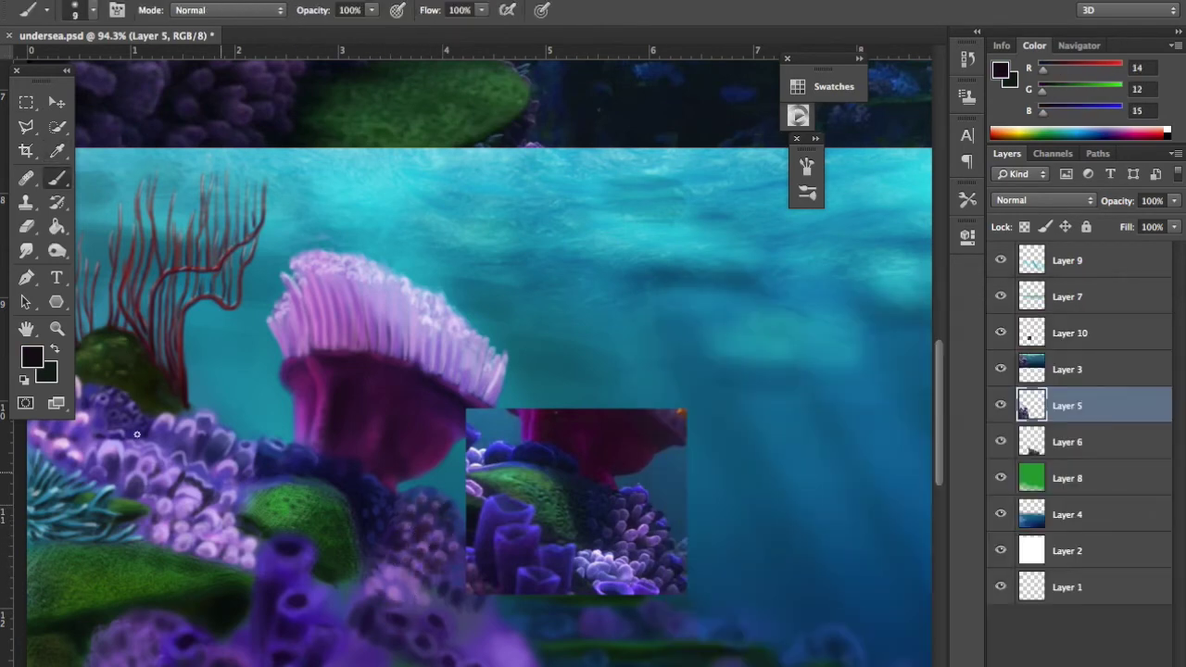
click(32, 357)
key(Return)
mouse_move(370, 593)
mouse_down()
mouse_move(412, 588)
mouse_move(402, 575)
mouse_up()
Step: Switch from dark blue to very pale lavender and dab pale highlights on the coral
click(33, 357)
click(882, 459)
key(Return)
click(33, 356)
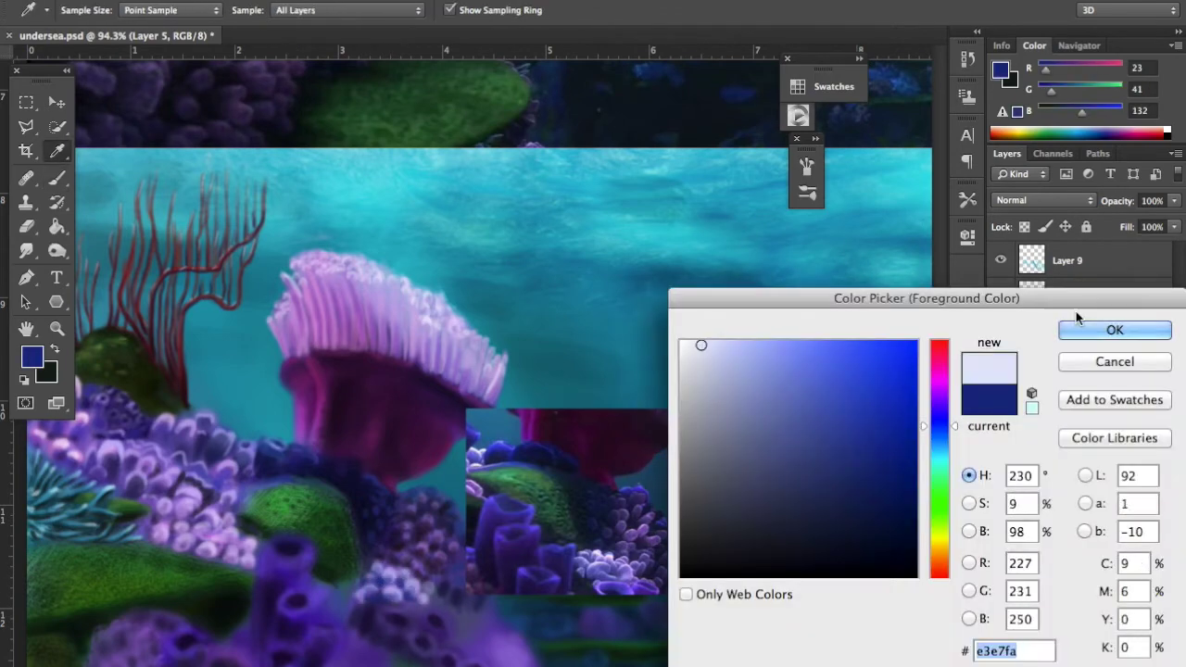
click(701, 346)
key(Return)
drag(371, 588, 421, 576)
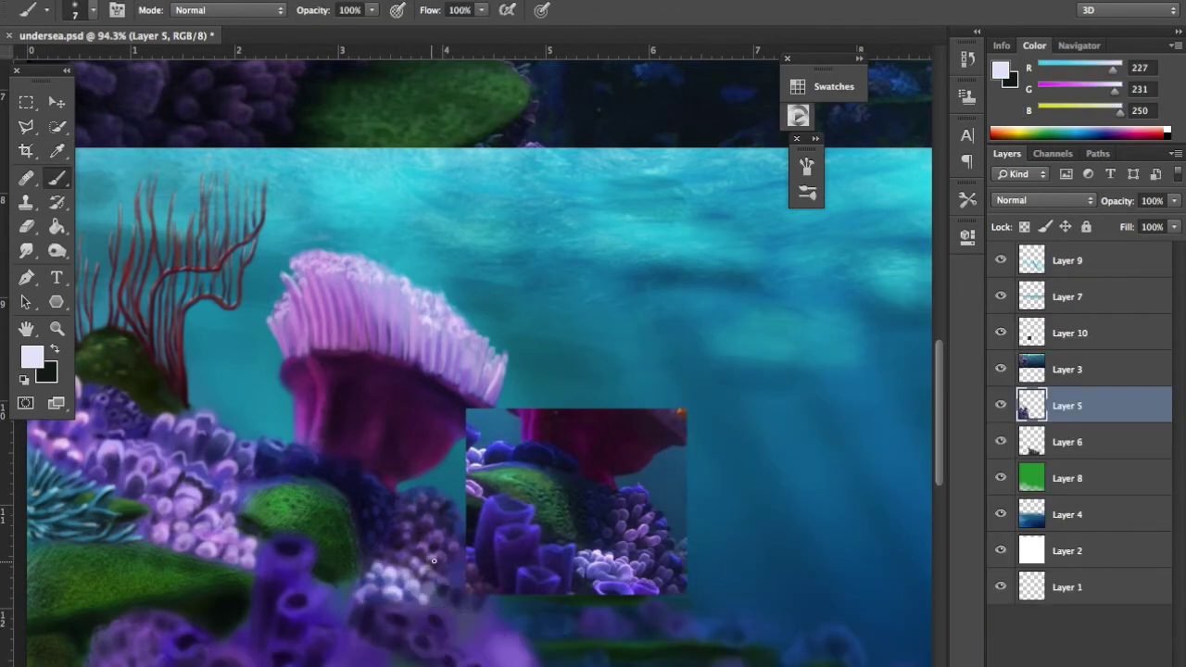
Step: Delete the old reference patch layer and switch to a smaller Eraser
scroll(408, 601, down, 3)
click(1059, 333)
key(Delete)
key(e)
key(alt+bracketleft)
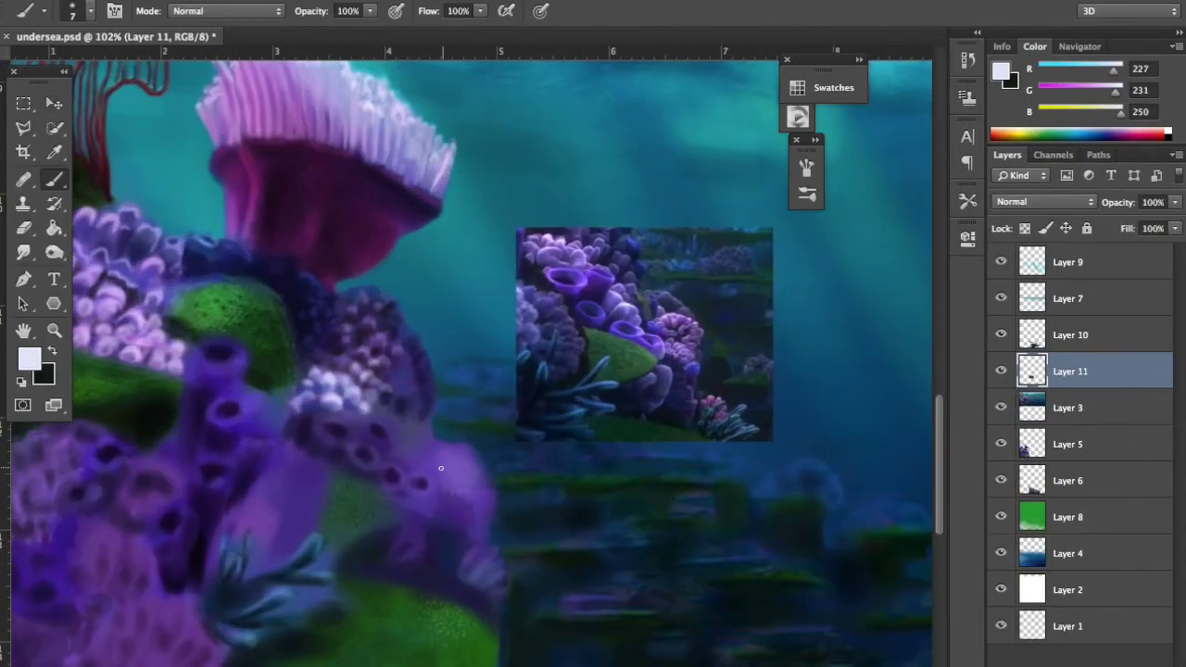
Step: Paint light highlight strokes on the coral tubes
click(33, 356)
click(732, 361)
key(Return)
mouse_move(456, 445)
mouse_down()
mouse_move(477, 482)
mouse_move(444, 475)
mouse_up()
Step: Add a small green dab to the reef and sample purple shades from the coral
alt+click(480, 533)
alt+click(382, 489)
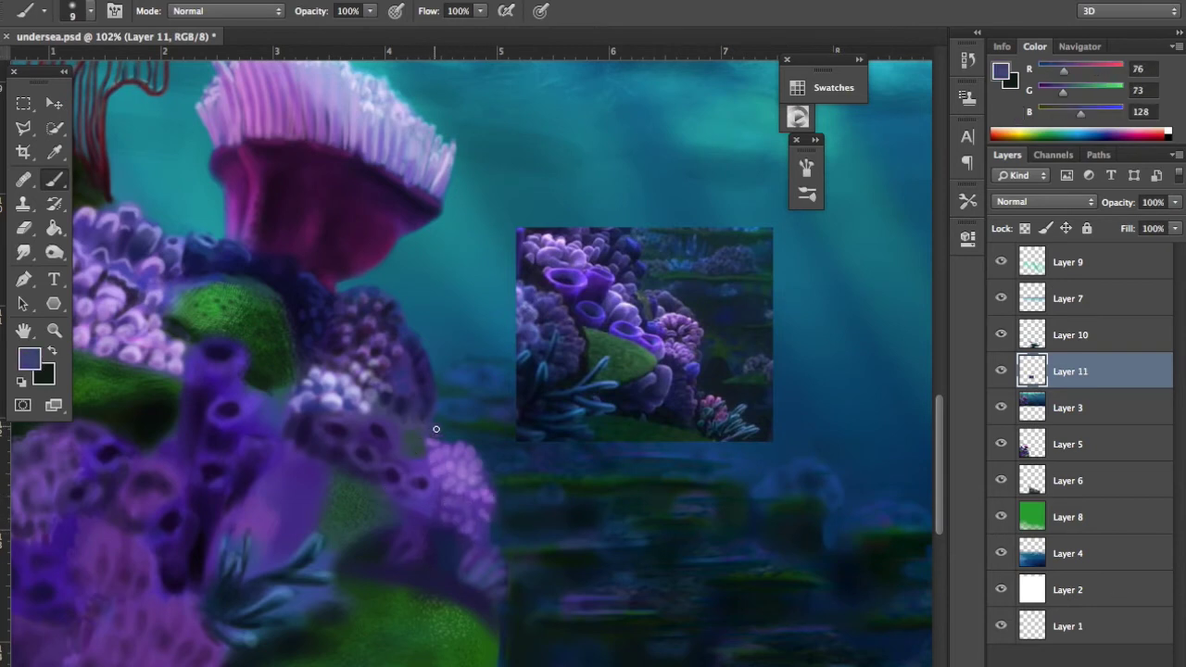
alt+click(410, 432)
drag(410, 434, 415, 447)
alt+click(384, 410)
alt+click(403, 442)
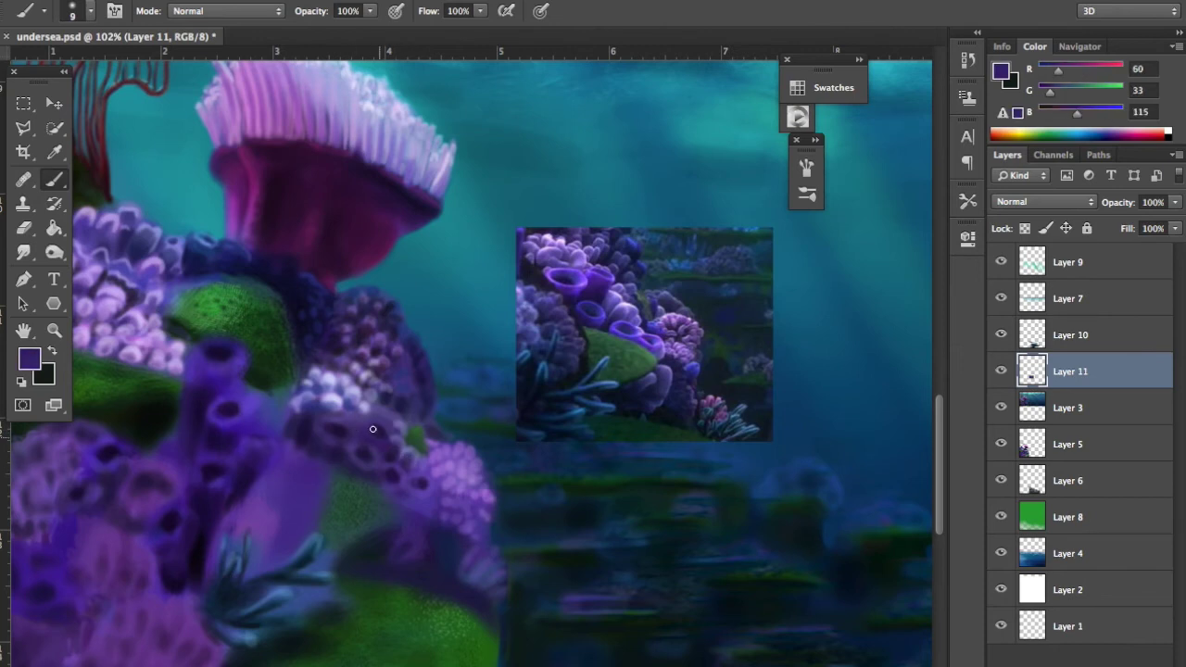
alt+click(380, 424)
Step: Paint small dark navy strokes on the coral after testing dark purple, violet and lavender
click(29, 359)
click(1070, 338)
key(b)
alt+click(390, 429)
alt+click(390, 429)
alt+click(341, 432)
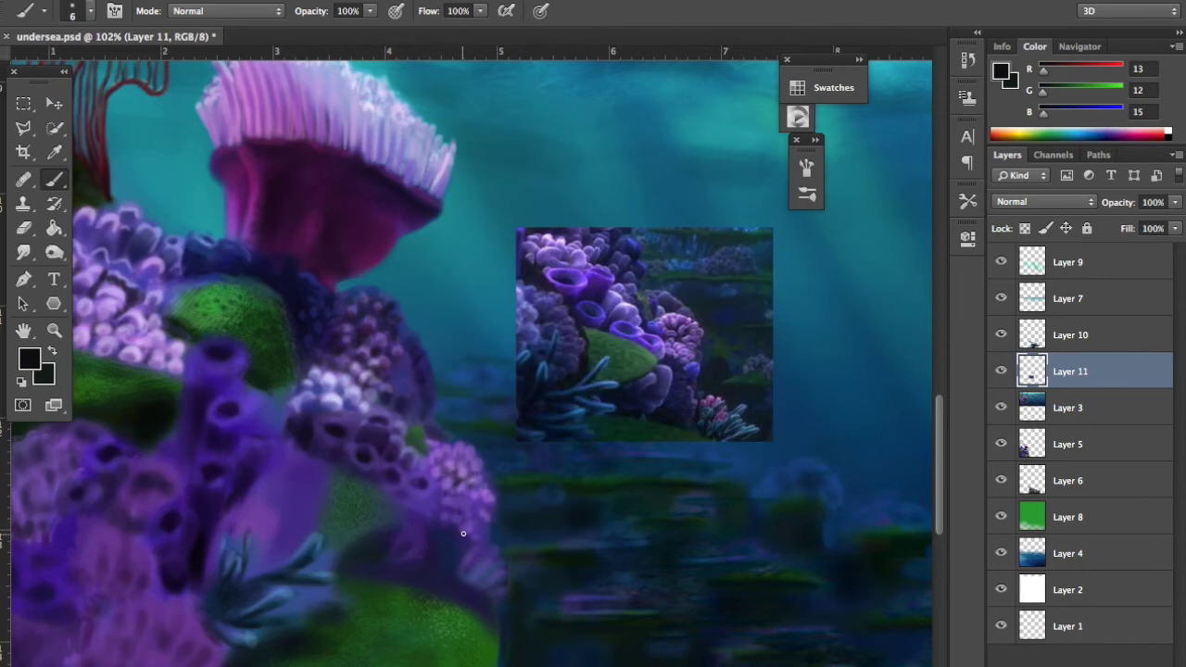
alt+click(393, 473)
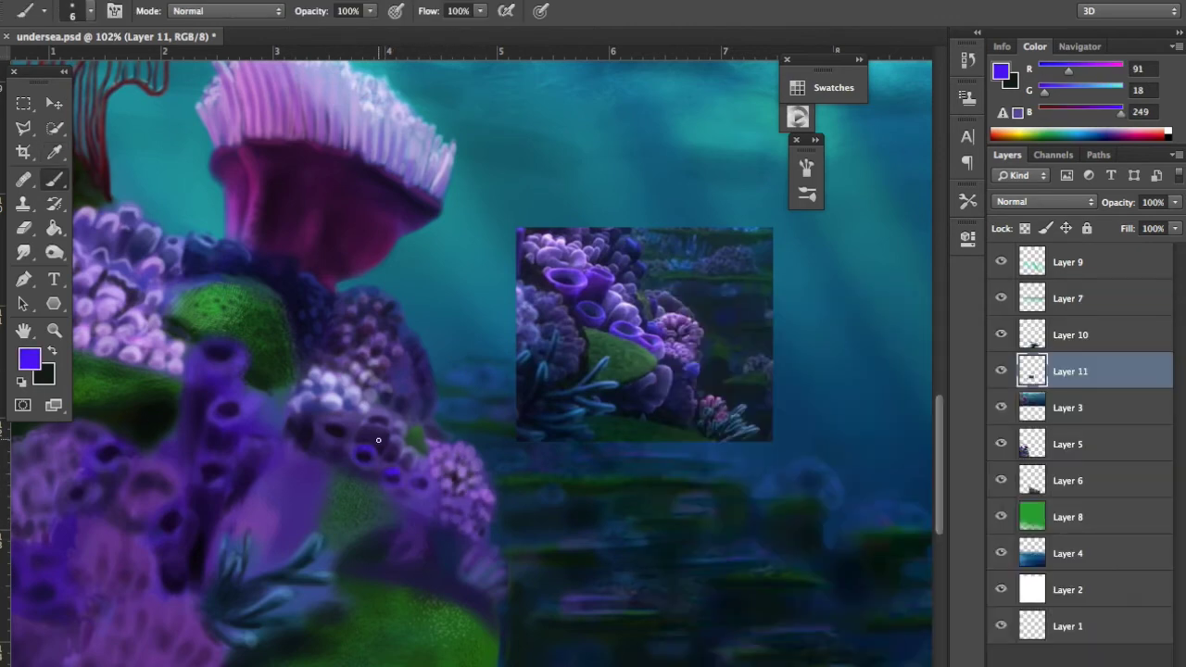
alt+click(313, 422)
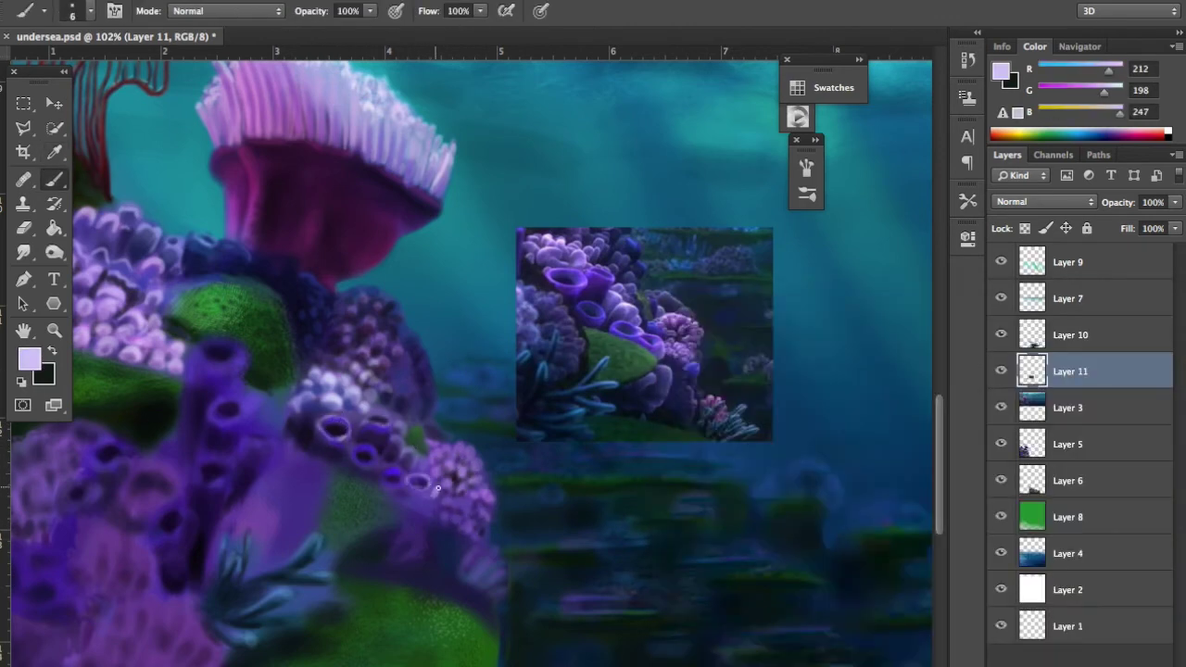
alt+click(470, 509)
mouse_move(413, 537)
mouse_down()
mouse_move(370, 579)
mouse_move(382, 561)
mouse_up()
Step: Paint light-green and dark-green leaf strokes beside the coral
alt+click(618, 511)
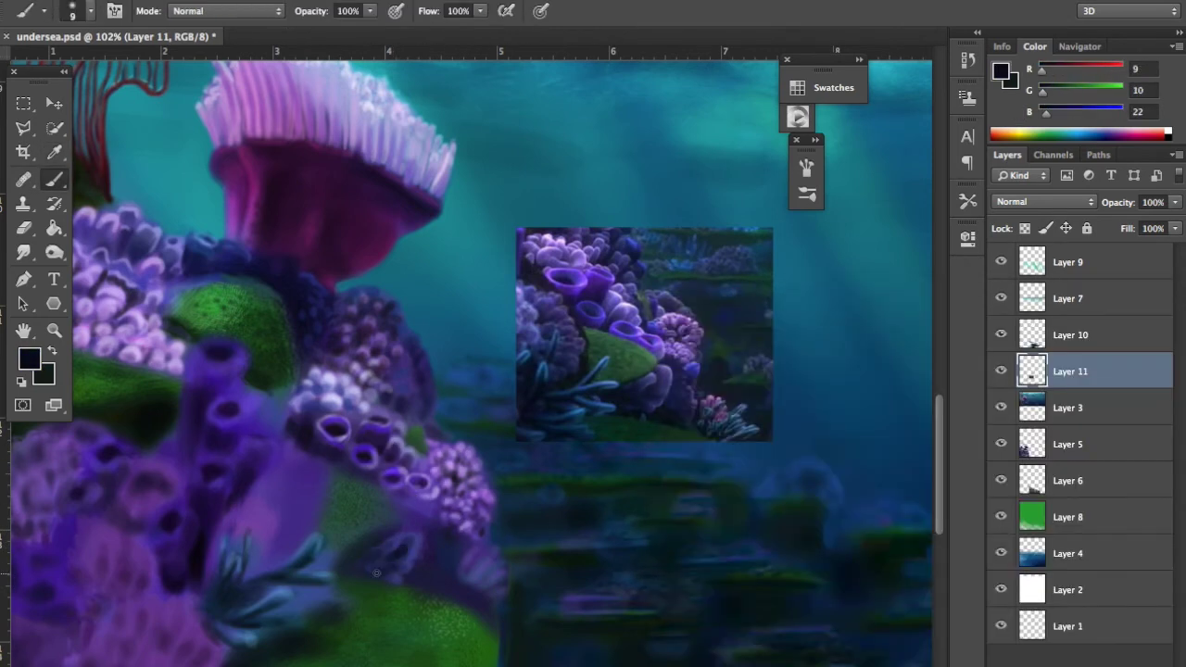
alt+click(432, 487)
alt+click(398, 511)
drag(398, 491, 343, 537)
alt+click(398, 511)
drag(399, 511, 347, 542)
Step: Blend the leaf and coral strokes with the Smudge tool, alternating with the Brush
key(r)
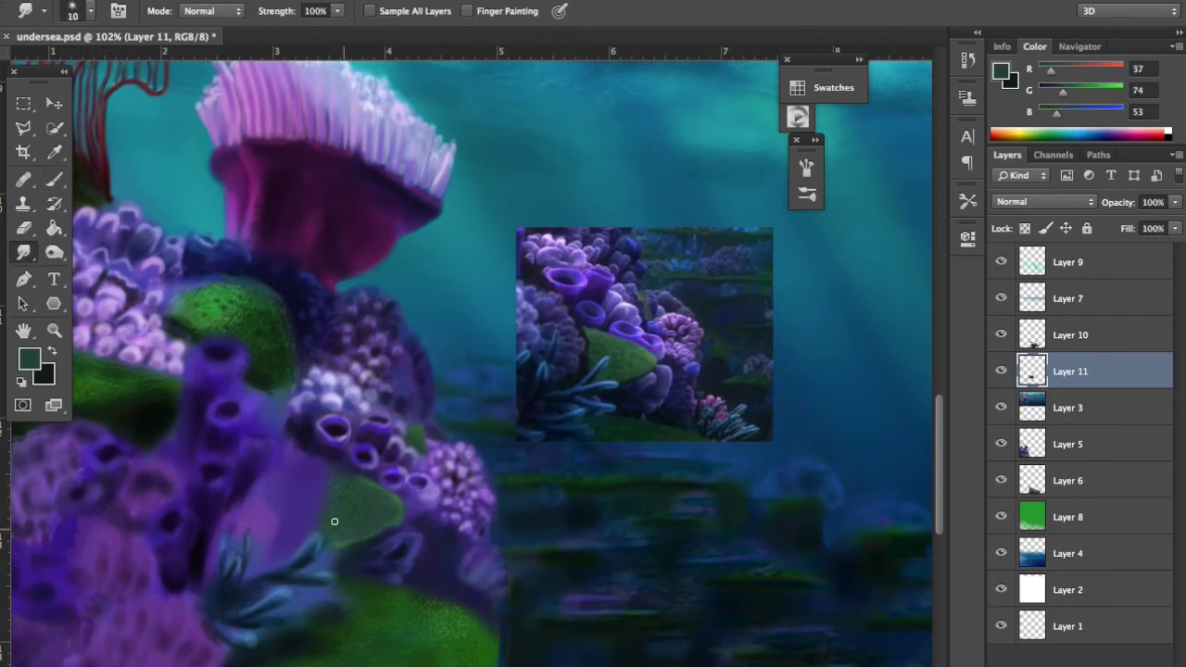
key(b)
alt+click(378, 558)
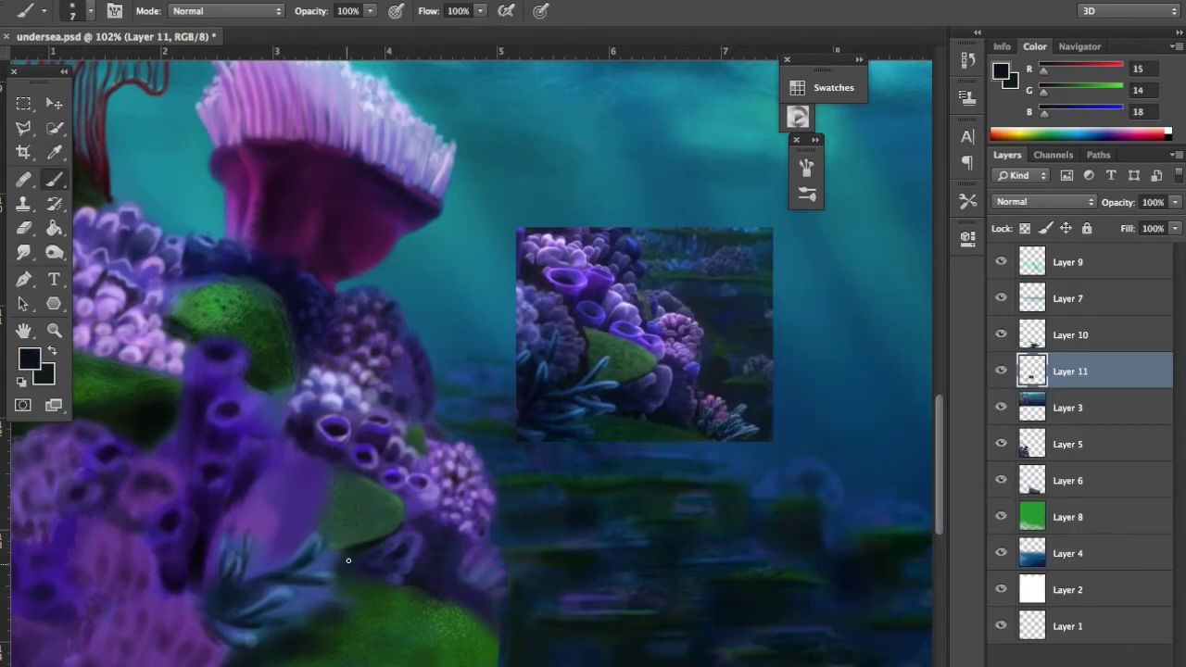
alt+click(411, 437)
key(r)
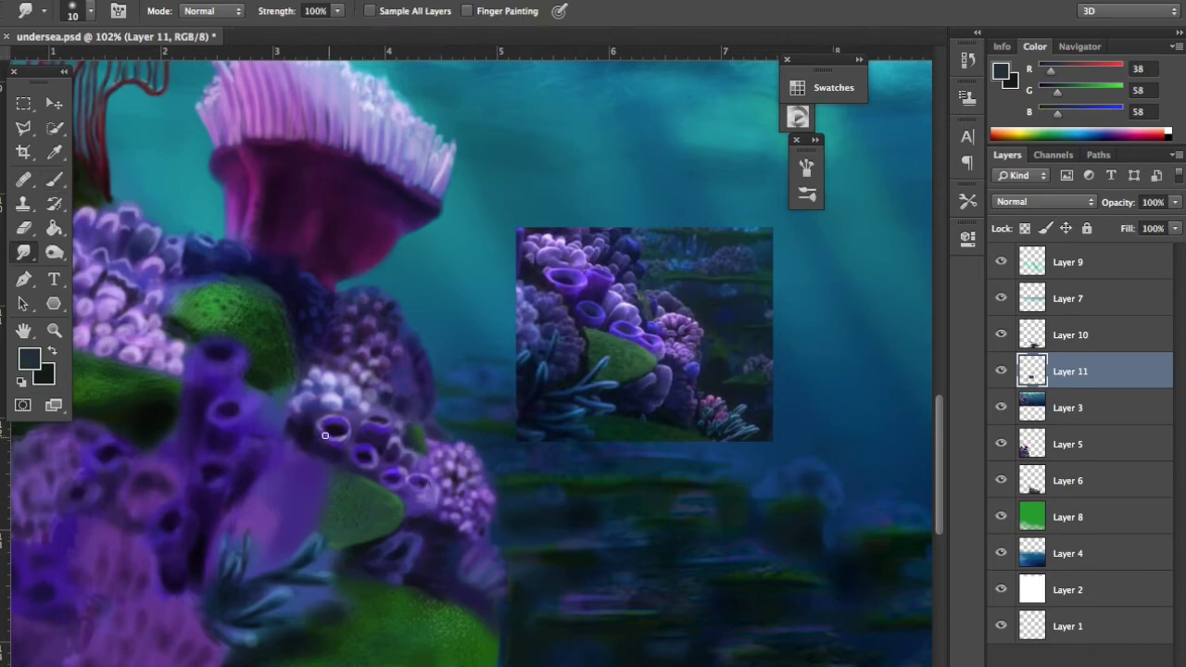
key(ctrl+minus)
key(ctrl+minus)
key(ctrl+minus)
key(ctrl+plus)
key(ctrl+plus)
key(ctrl+plus)
key(b)
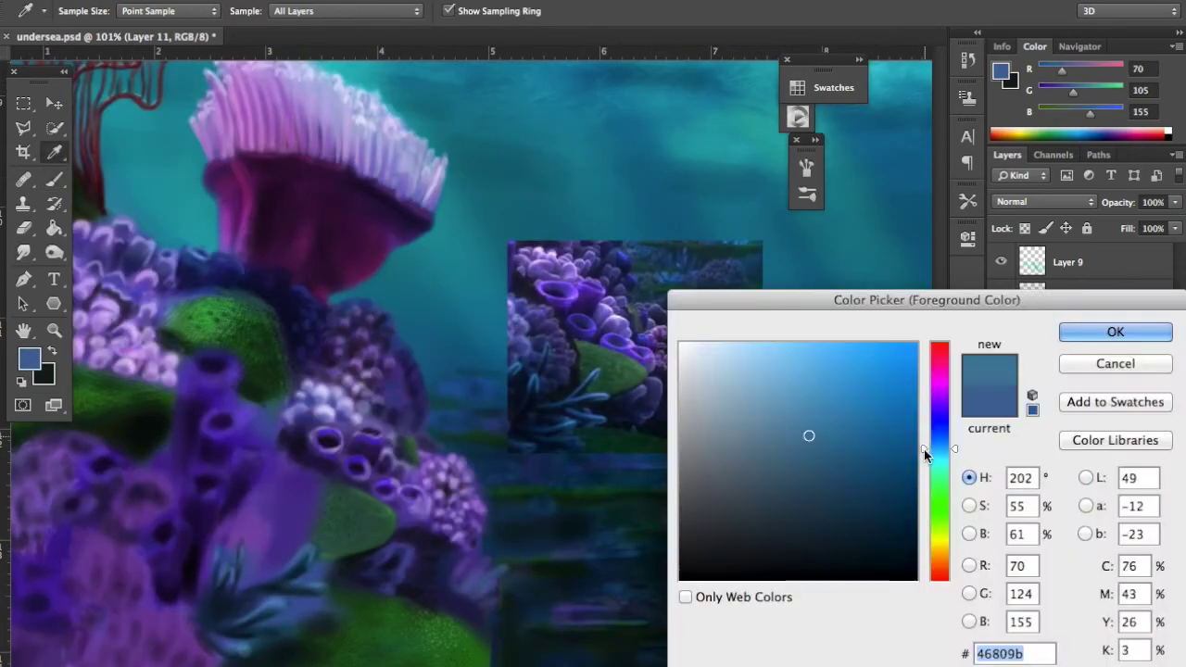
Step: Sample light blue, magenta and teal colours from the canvas and light rays
alt+click(482, 574)
click(28, 359)
key(Return)
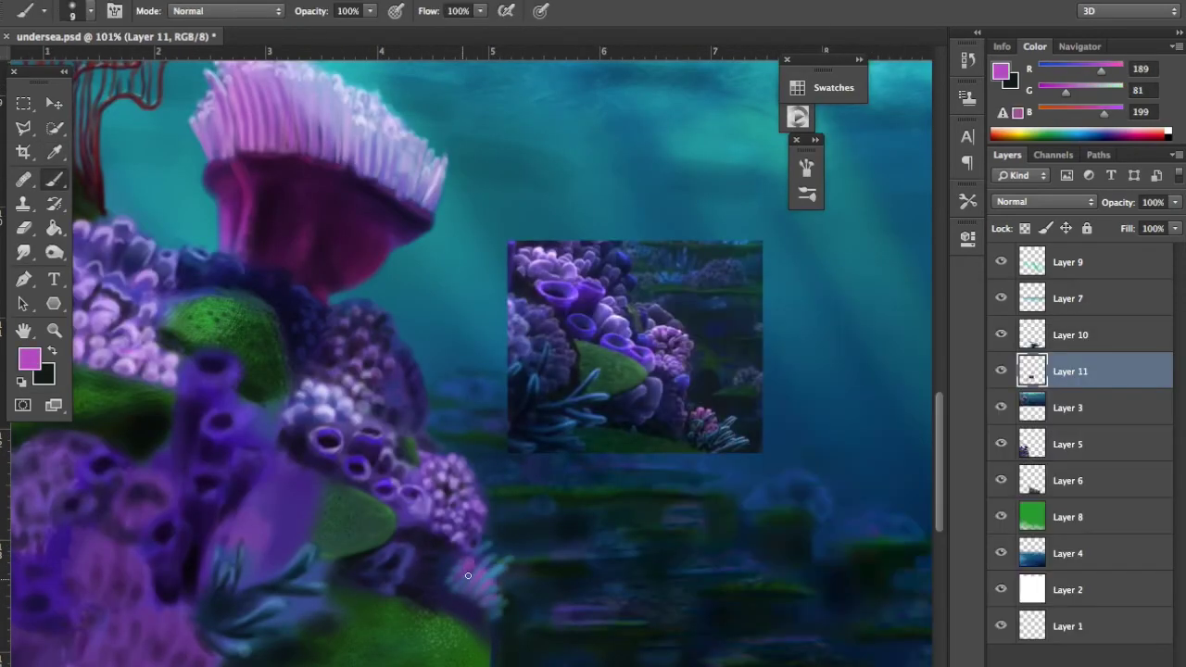
alt+click(472, 573)
alt+click(505, 565)
scroll(495, 614, down, 3)
scroll(495, 613, up, 5)
Step: Resize the brush for fine fronds and sample teal and near-black from the fronds
key(x)
key(bracketleft)
key(bracketleft)
key(bracketleft)
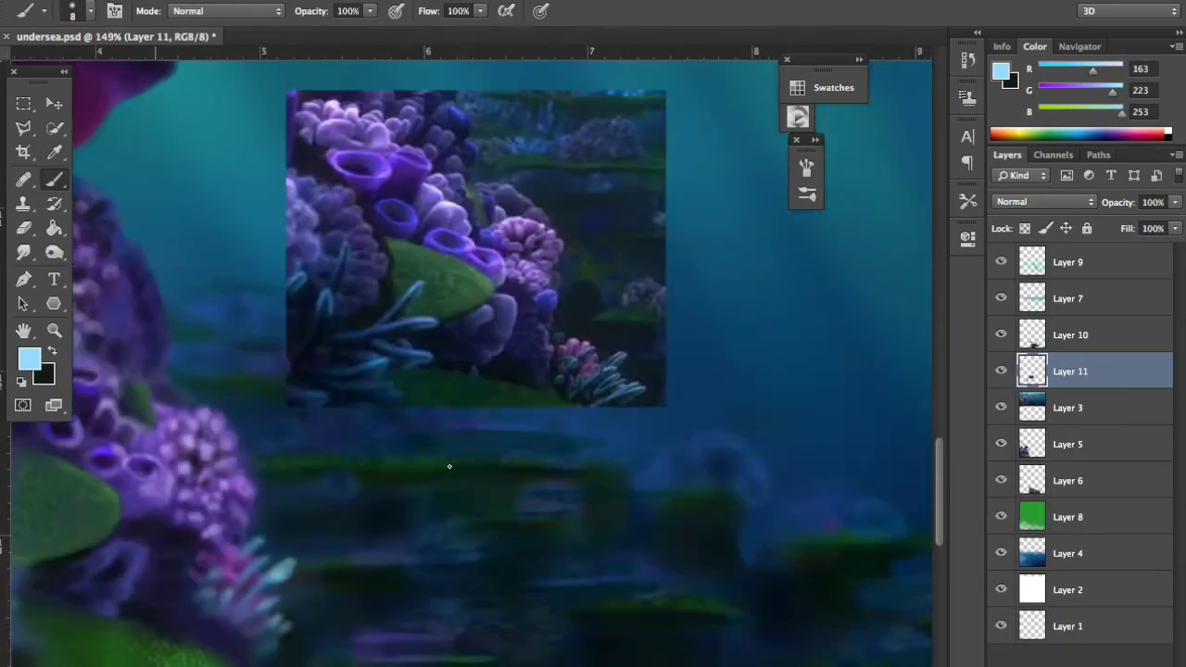
key(bracketright)
key(bracketright)
key(bracketright)
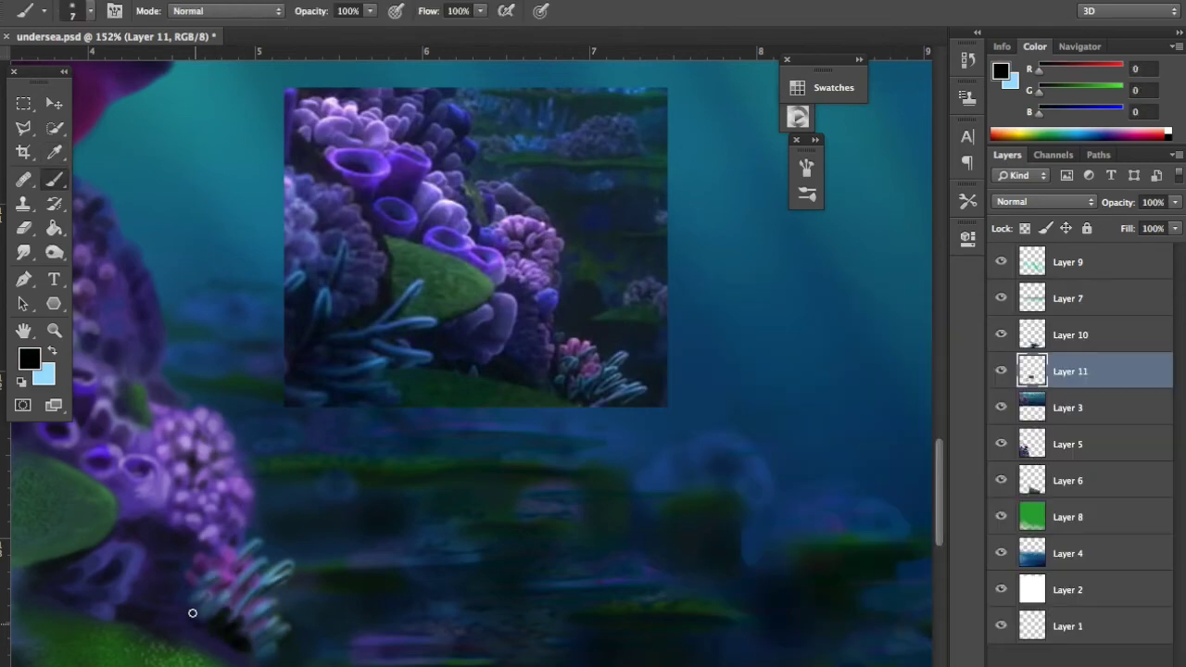
alt+click(232, 593)
alt+click(185, 604)
scroll(516, 540, down, 5)
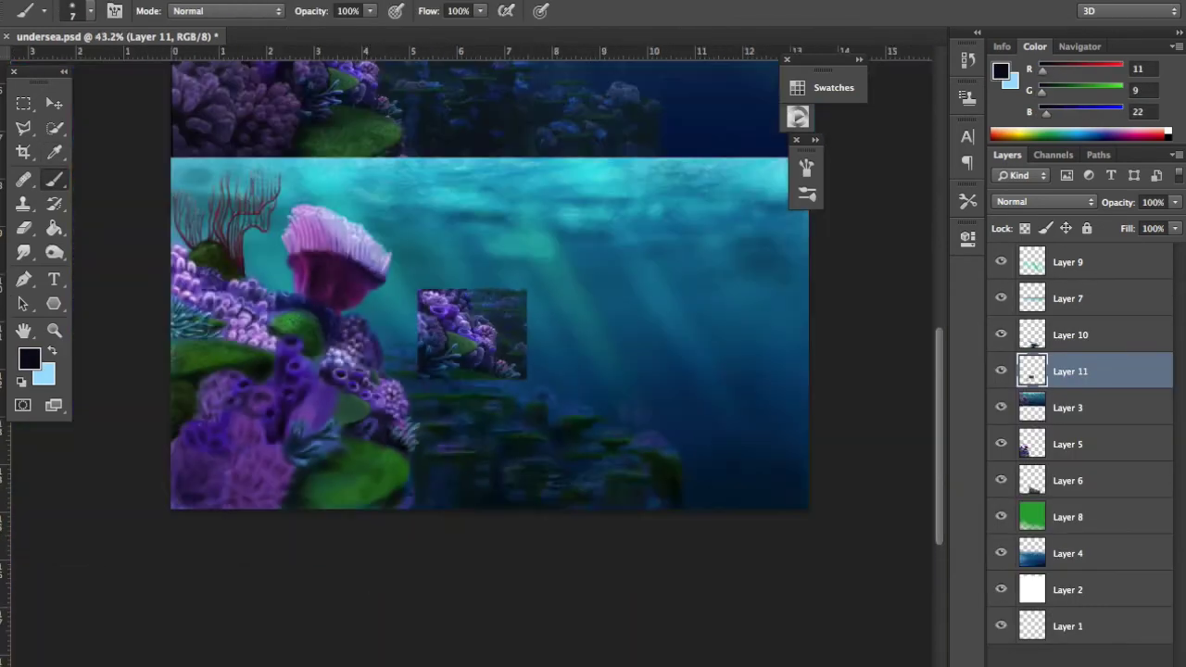
Step: Paint a light pink stroke on the lower-left coral with a size-20 brush
key(m)
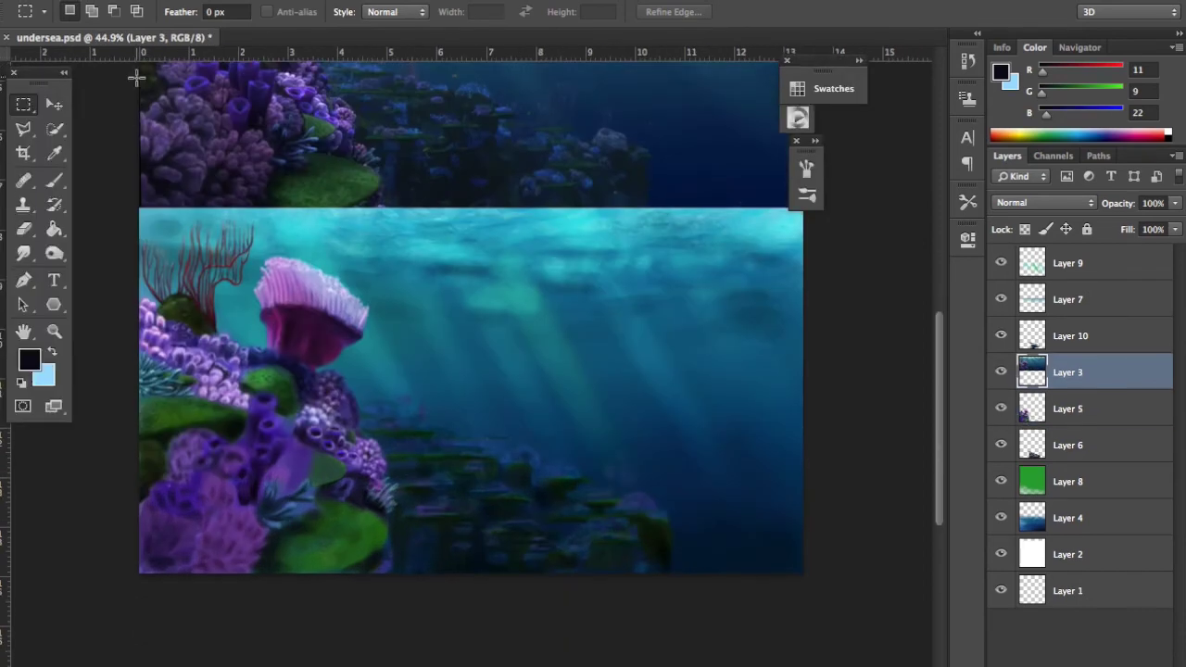
click(30, 360)
click(821, 417)
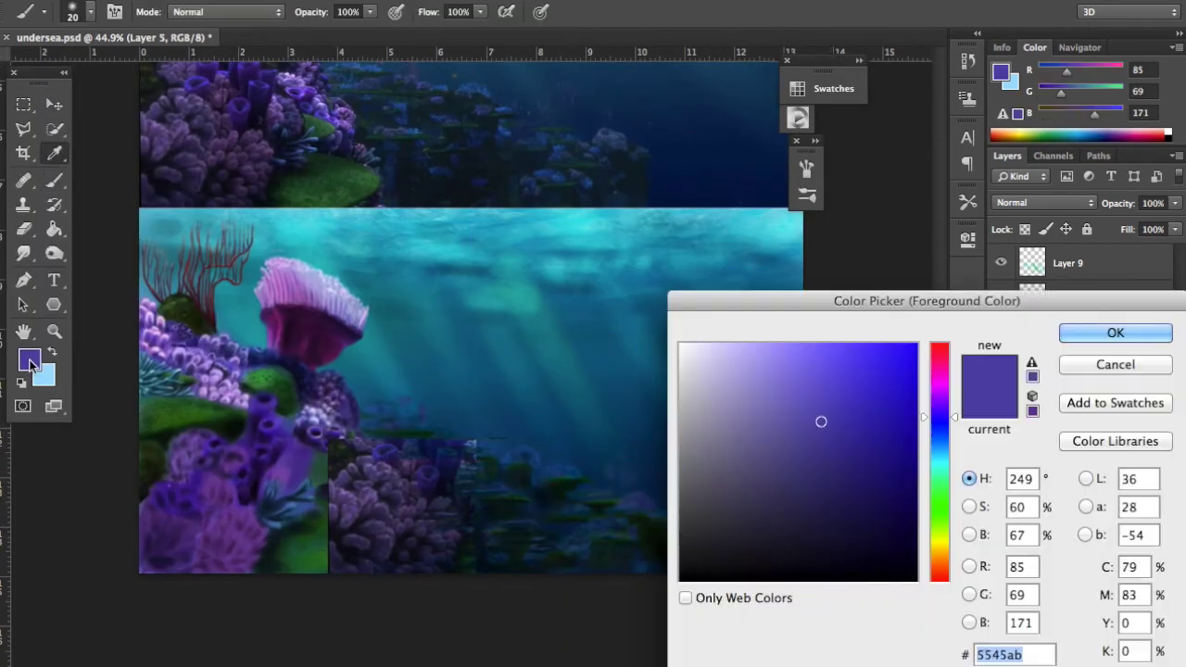
click(1115, 331)
key(bracketright)
mouse_move(143, 486)
mouse_down()
mouse_move(144, 533)
mouse_move(171, 523)
mouse_up()
Step: Sample dark purple, black, light pink, muted purple and bright pink from the coral
alt+click(174, 571)
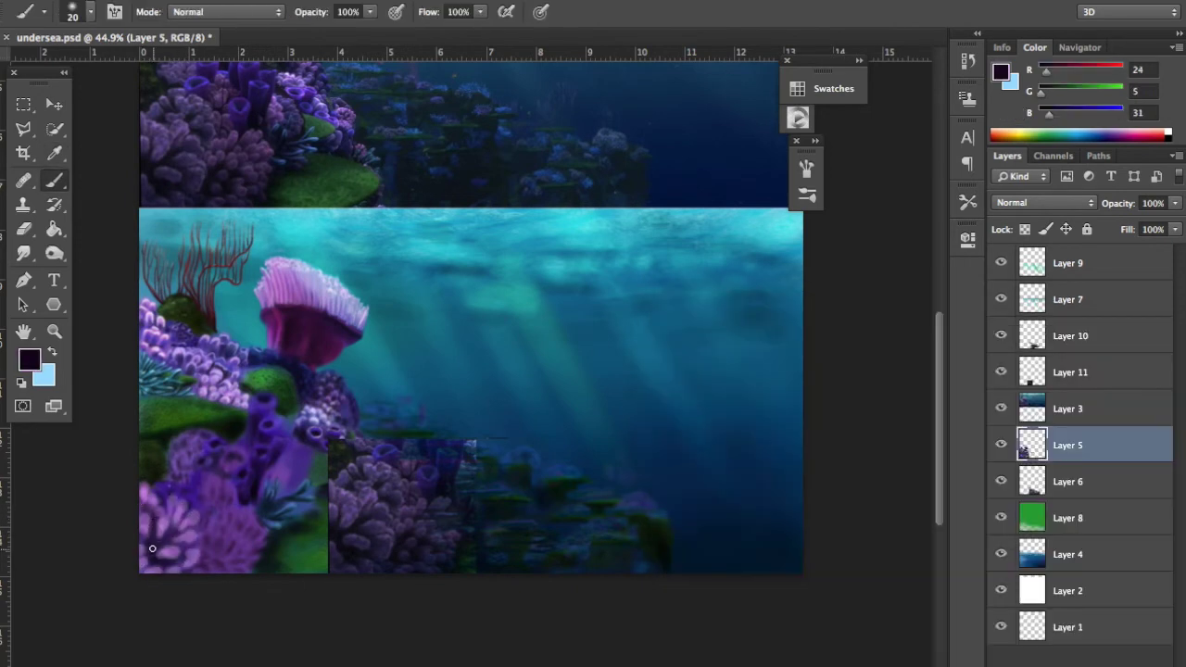
alt+click(170, 552)
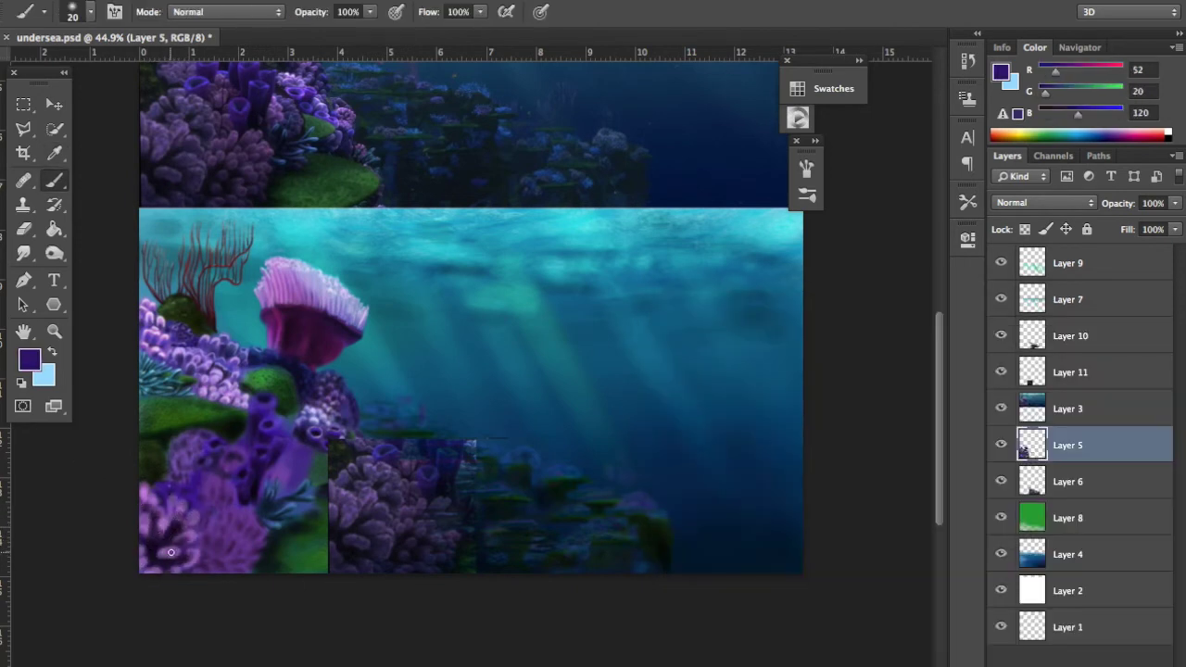
alt+click(152, 545)
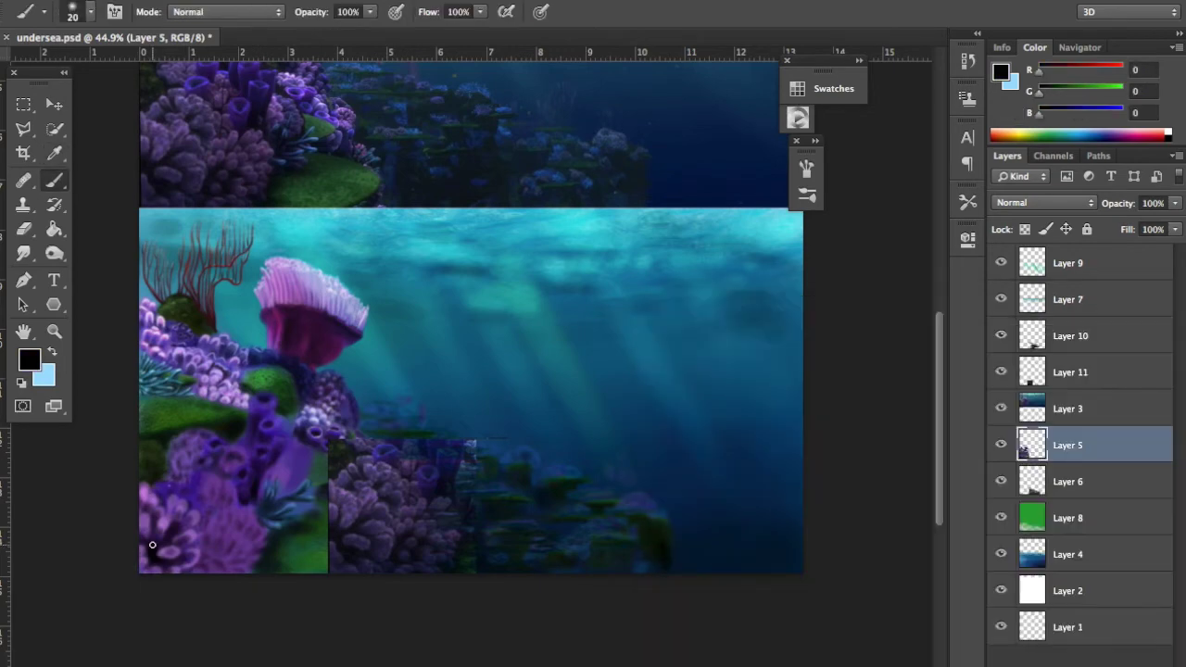
alt+click(204, 557)
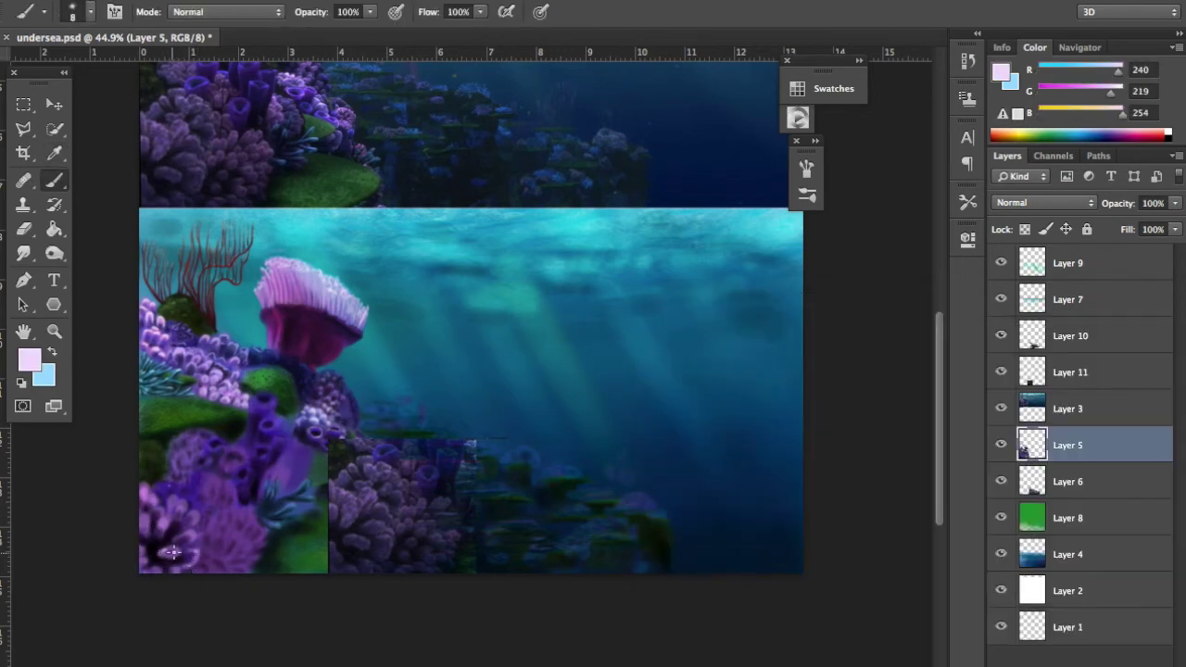
alt+click(172, 563)
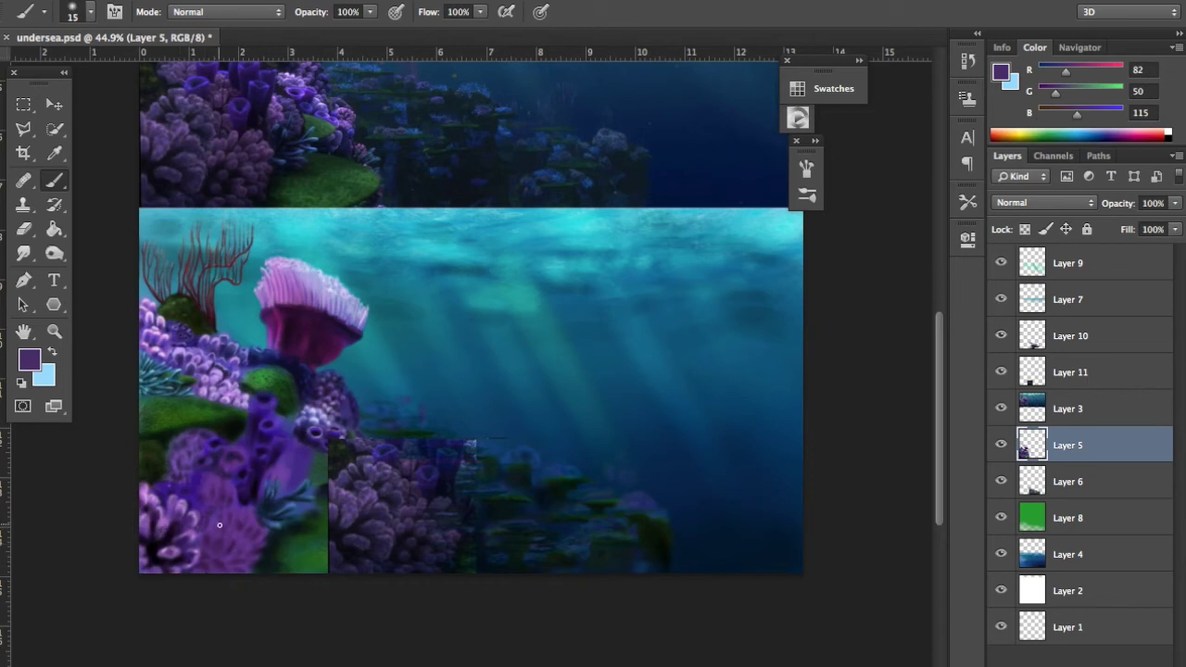
alt+click(248, 561)
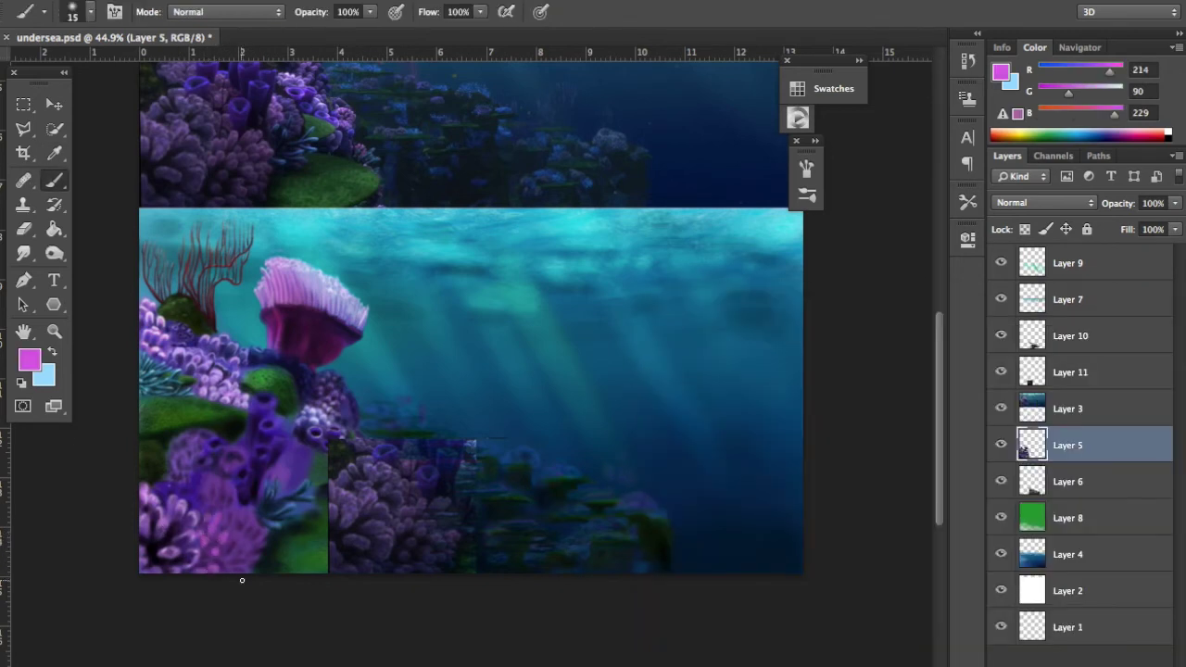
Step: Choose a blue-purple paint colour and set a larger brush size
click(29, 359)
click(1133, 331)
right_click(371, 450)
double_click(435, 569)
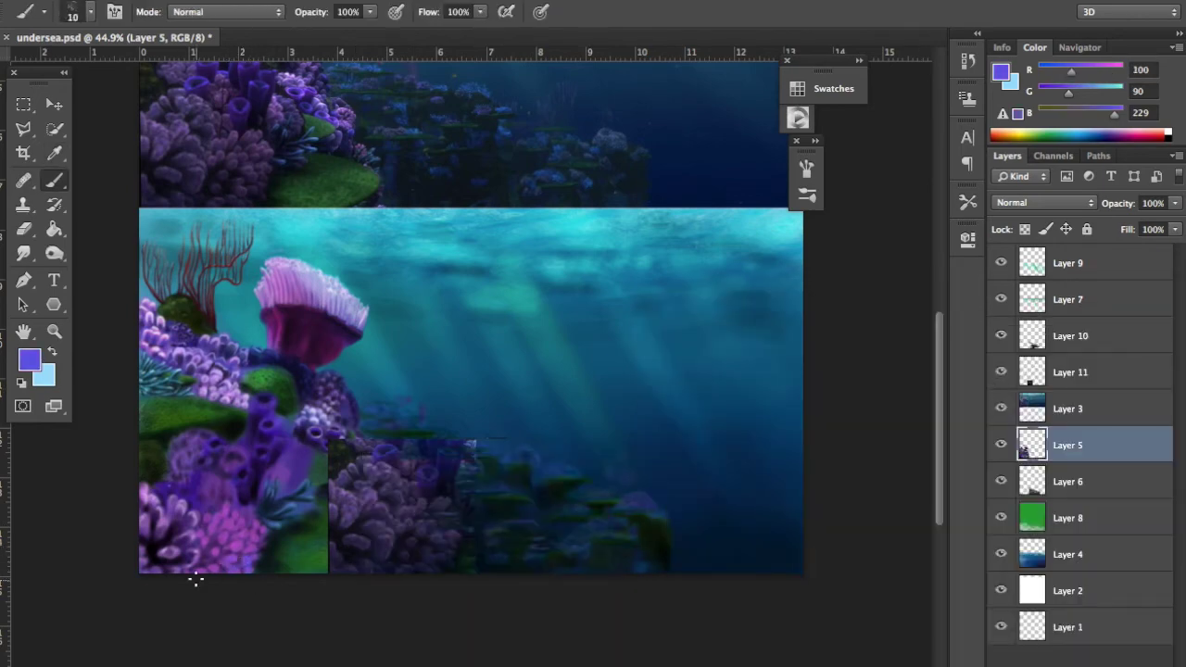
Step: Sample navy, pink and blue tones, then paint lighter purple strokes on the coral
alt+click(208, 559)
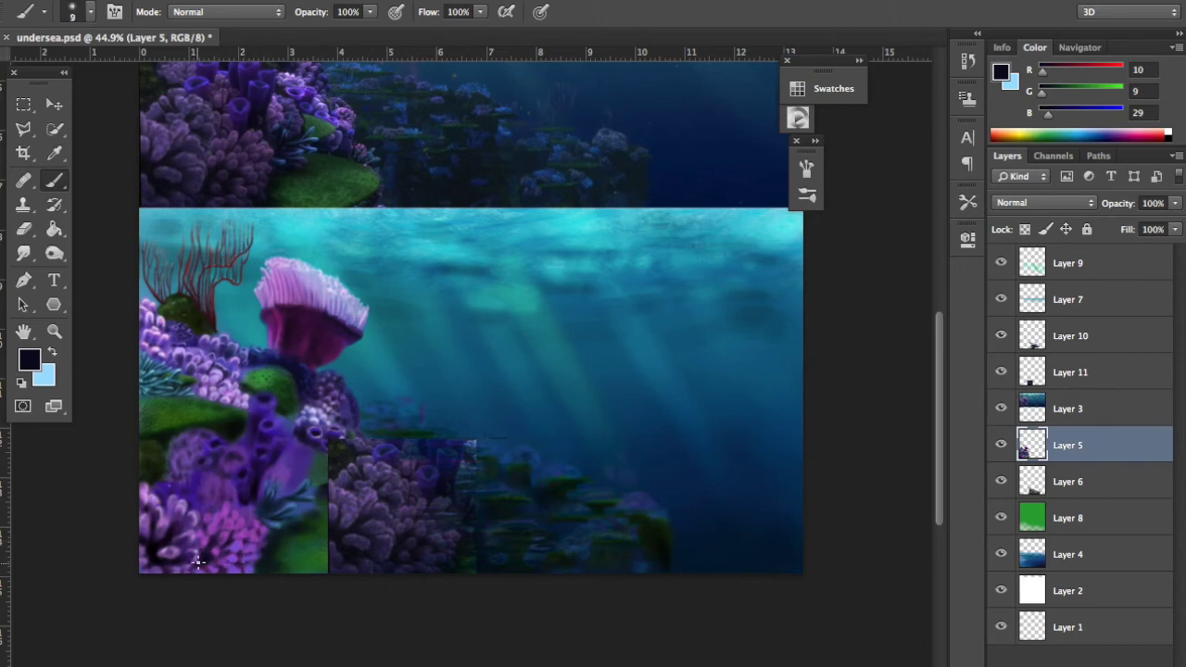
alt+click(223, 534)
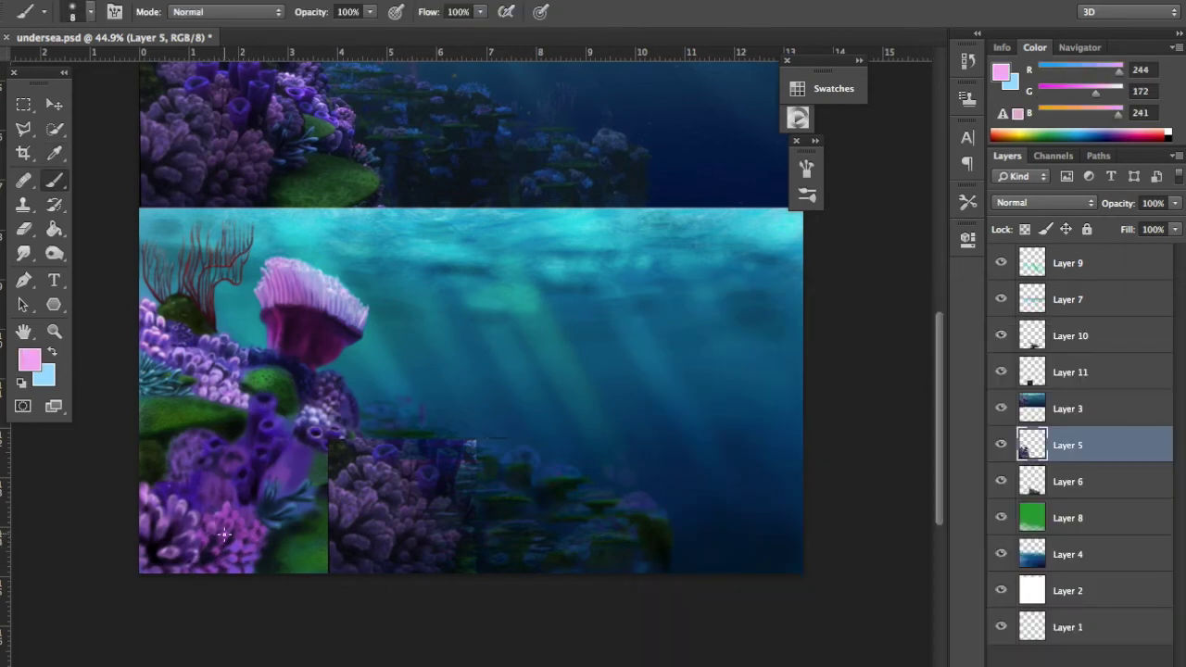
alt+click(256, 587)
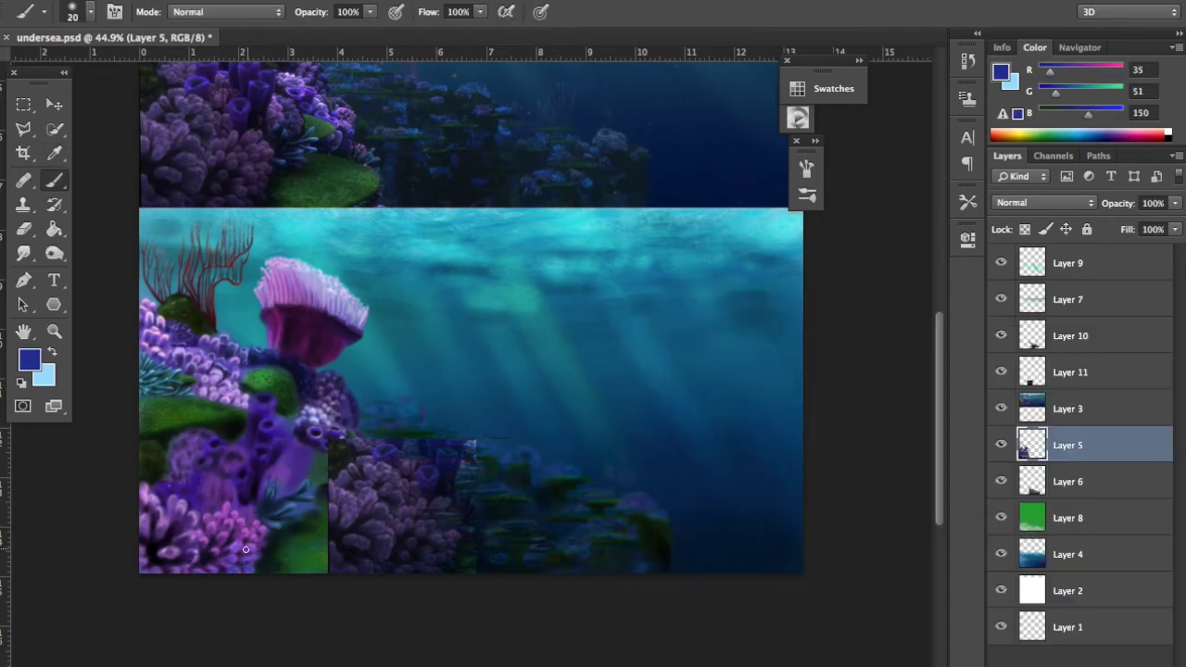
alt+click(184, 471)
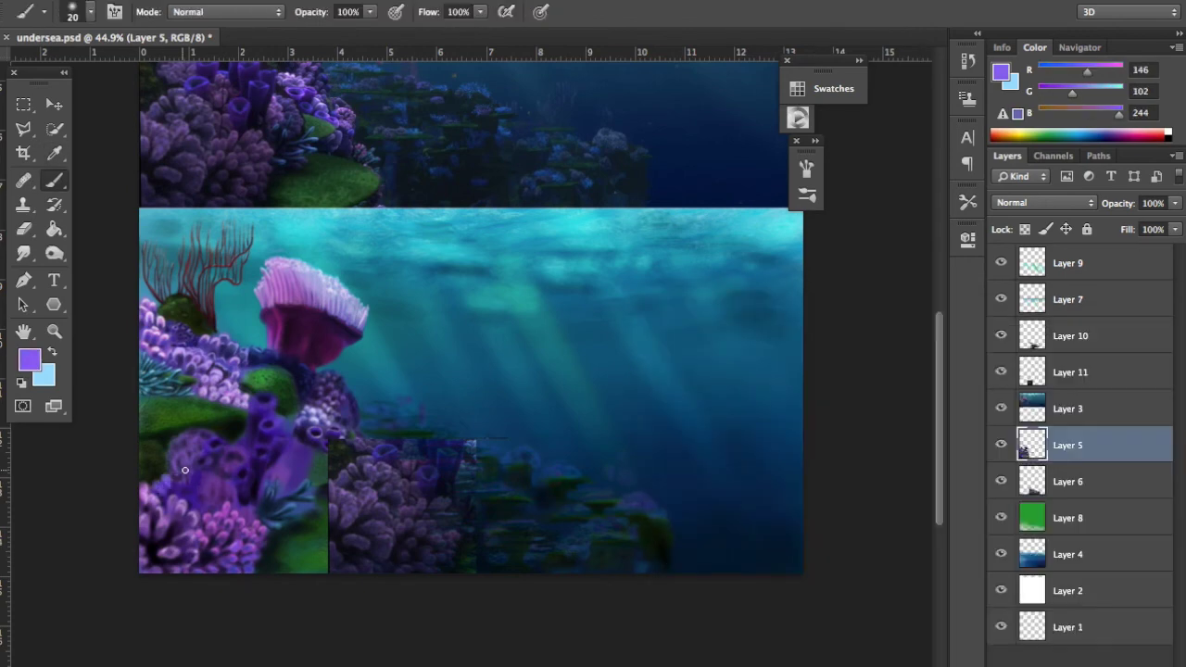
drag(210, 491, 218, 481)
Step: Sample light purple and blue from the coral and use a larger brush at 44% opacity
key(v)
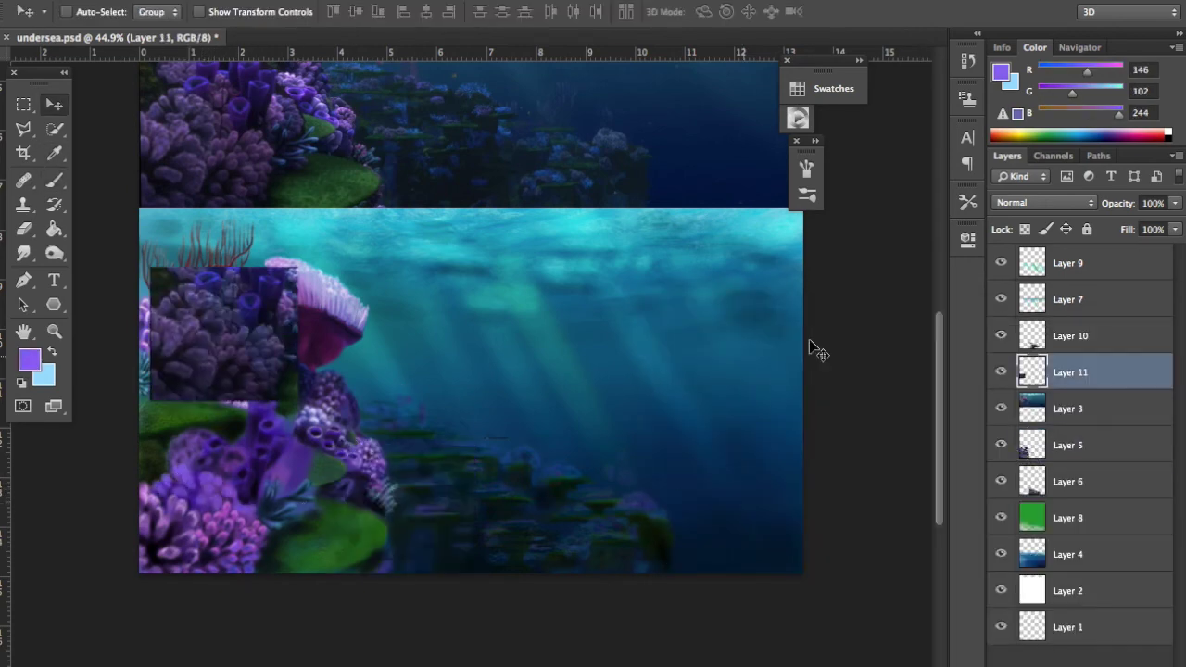
key(b)
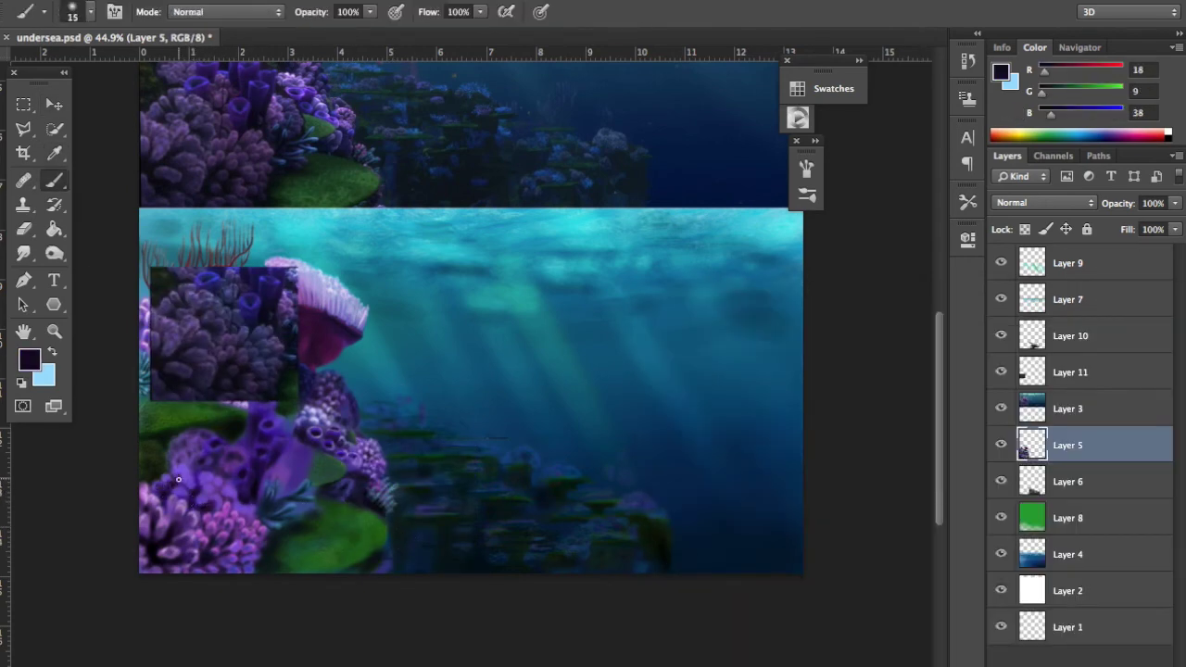
alt+click(175, 466)
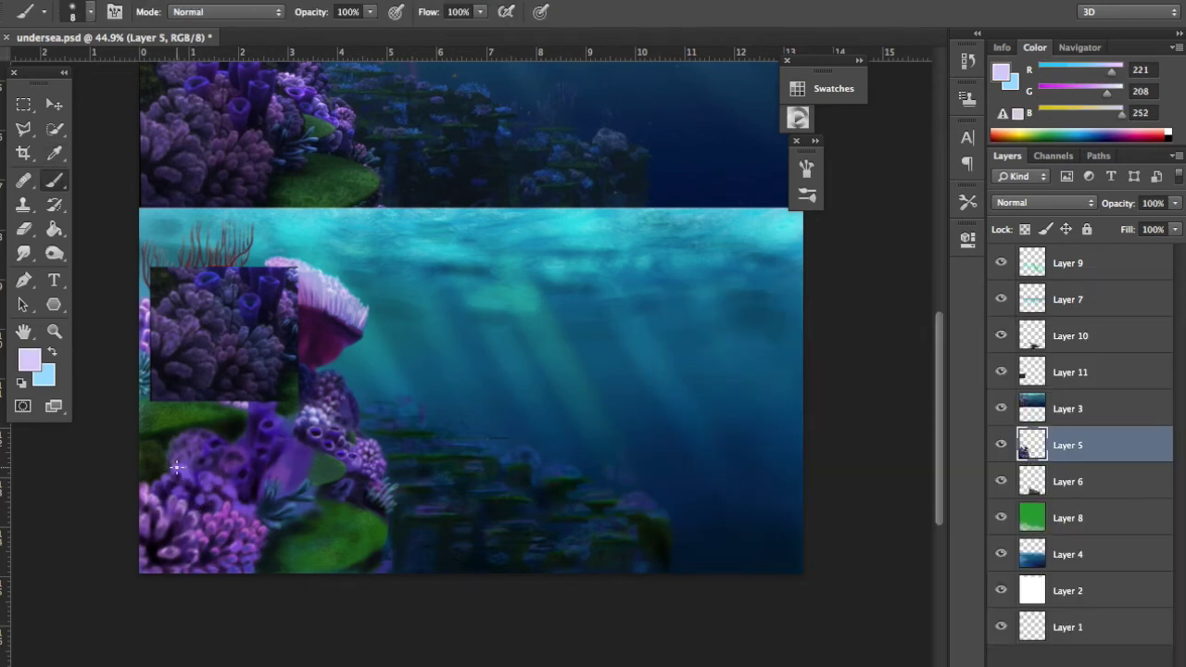
alt+click(258, 530)
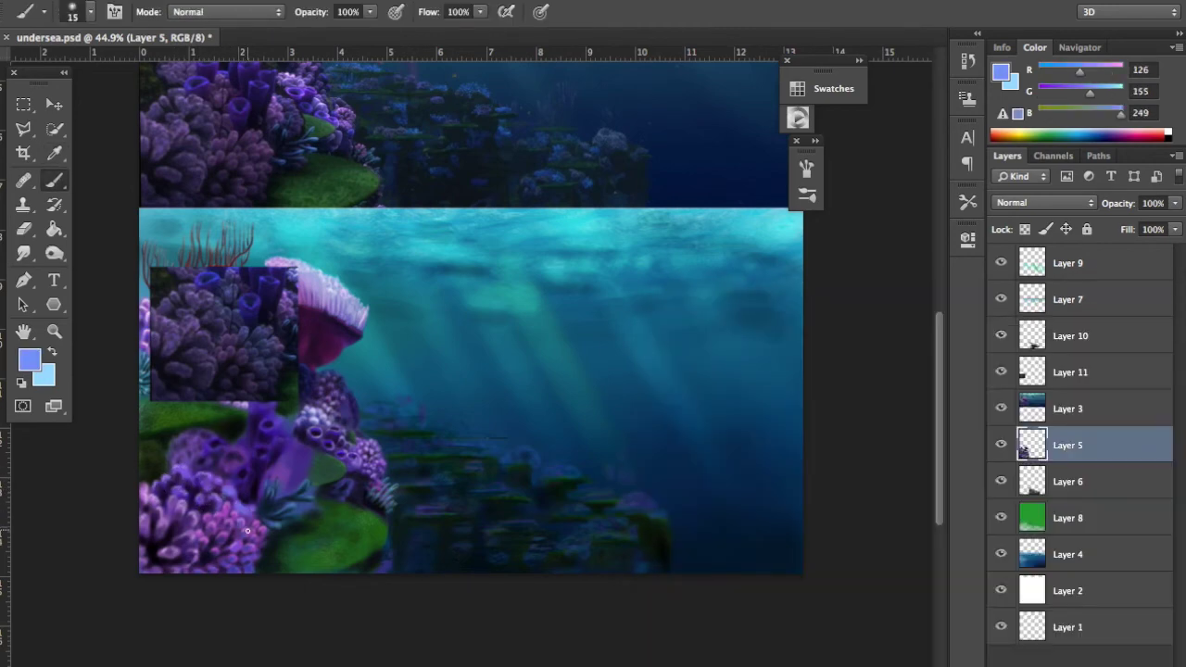
key(bracketright)
key(bracketright)
key(bracketright)
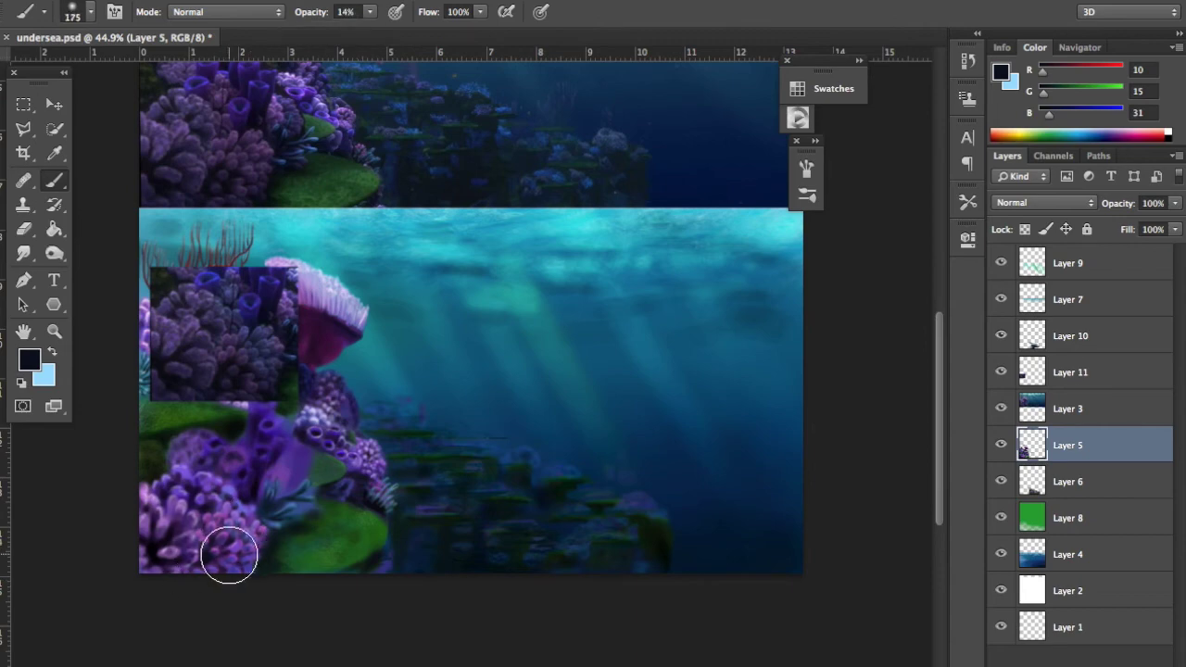
key(4)
key(4)
Step: Move the coral reference patch lower on the reef and reselect the coral painting layer
key(ctrl+minus)
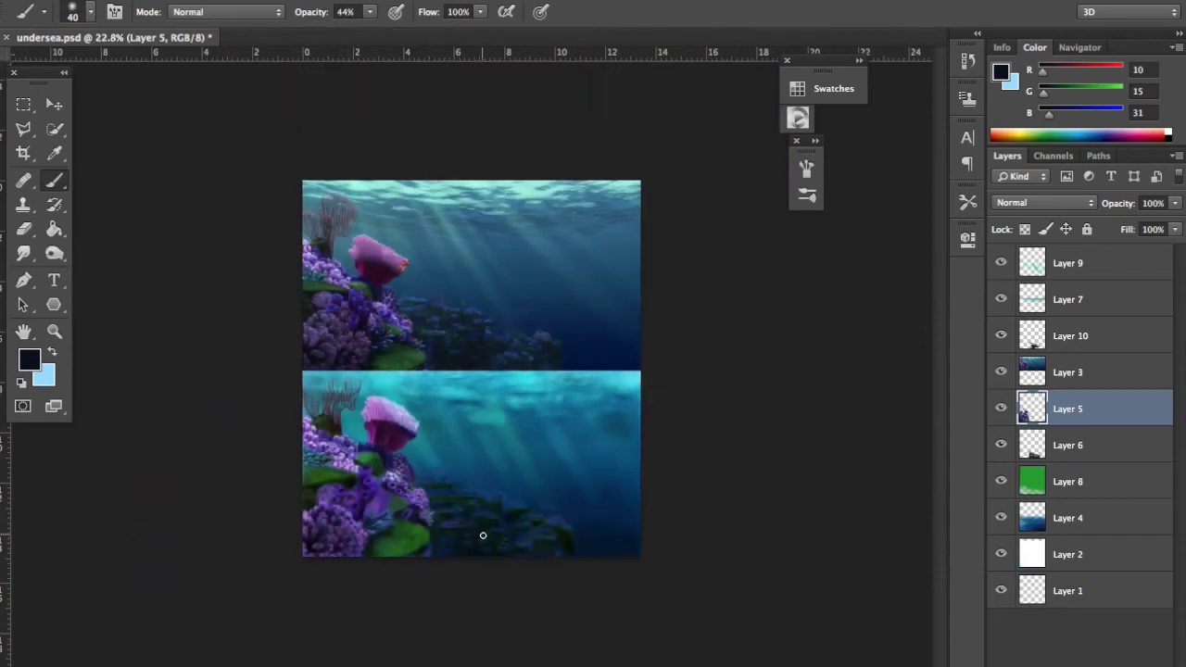
key(ctrl+v)
drag(315, 288, 343, 473)
scroll(472, 493, up, 3)
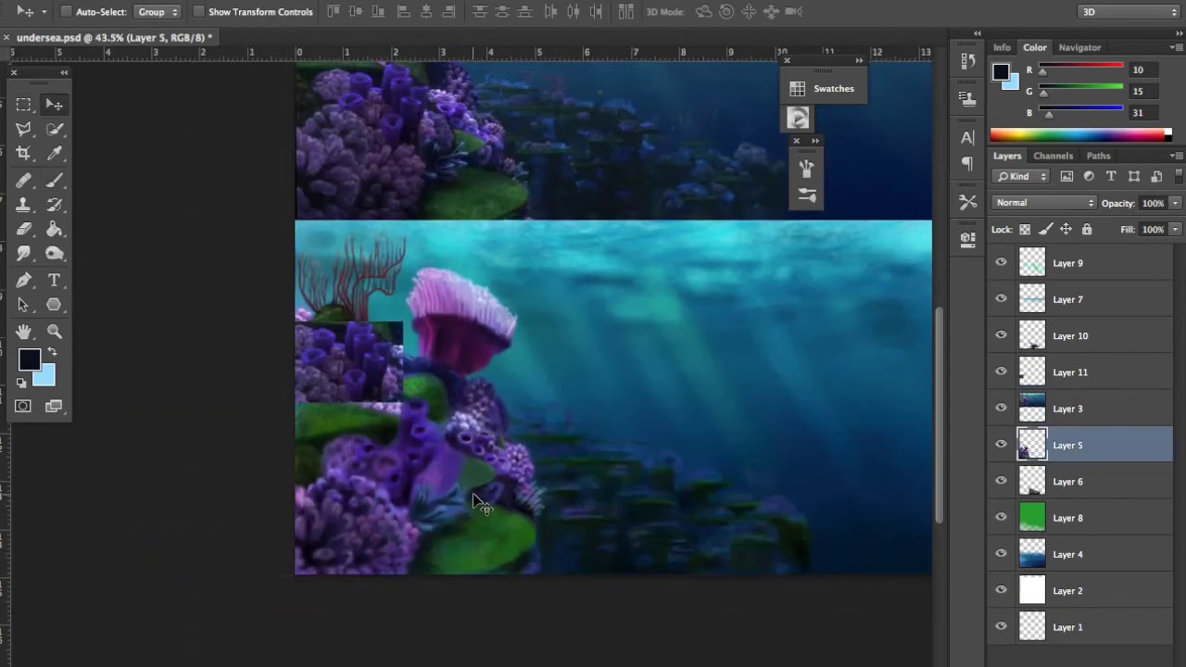
click(29, 359)
Step: Paint dark pore dots with purple, near-black and dark purple sampled from the coral
click(1074, 331)
key(b)
alt+click(333, 480)
click(345, 503)
key(Return)
alt+click(338, 478)
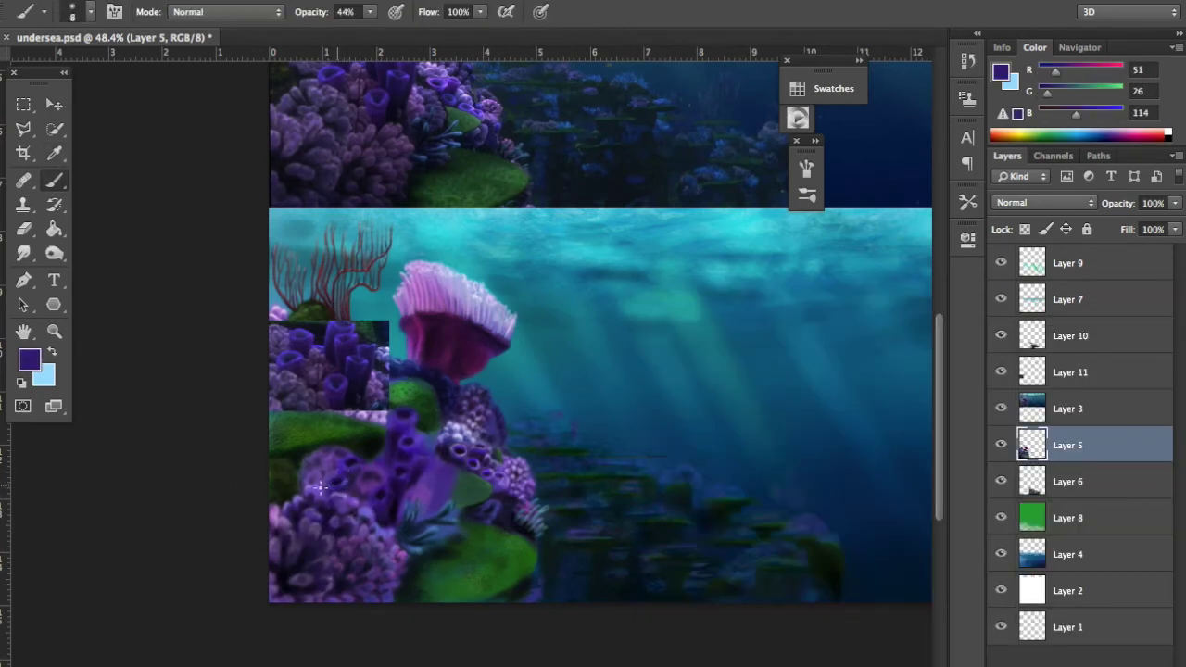
alt+click(339, 477)
Step: Add pink and light pink touches, then black accents on the coral clump
scroll(393, 514, up, 2)
click(922, 397)
key(Return)
alt+click(323, 516)
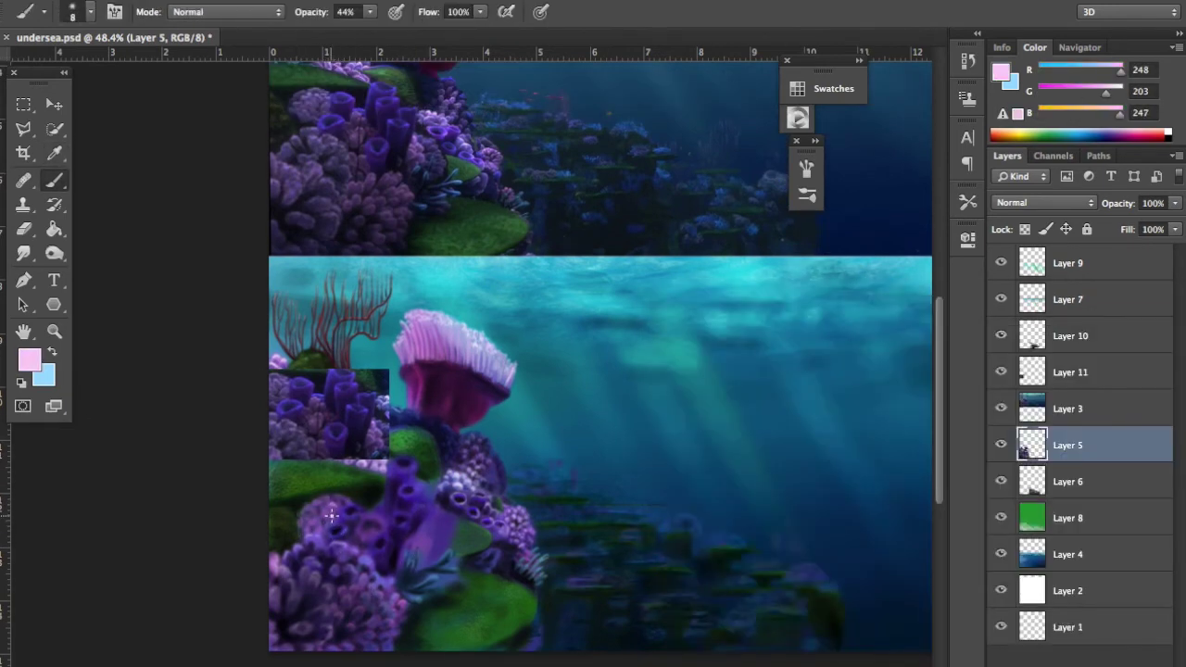
alt+click(313, 530)
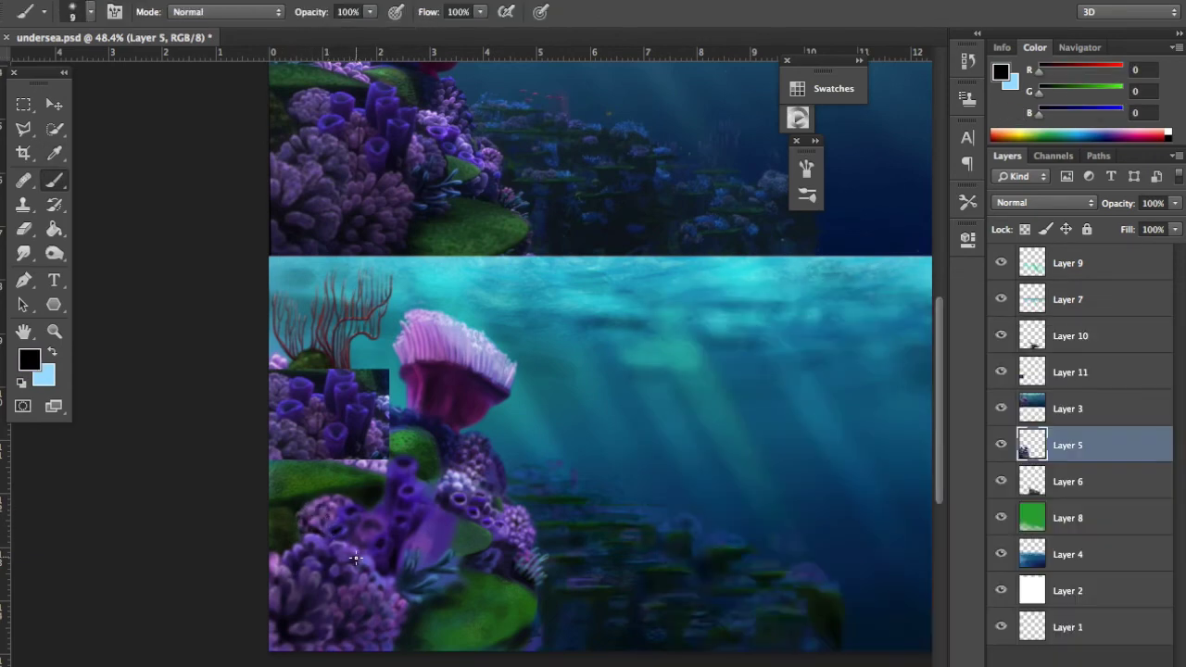
Step: Dot in purple, dark shadow and dark purple tones sampled from the coral
alt+click(365, 519)
alt+click(358, 521)
alt+click(364, 524)
click(29, 359)
key(Escape)
alt+click(363, 521)
Step: Choose a light lilac colour and zoom back in on the coral cluster
click(29, 360)
click(724, 363)
key(Return)
key(b)
scroll(464, 553, down, 2)
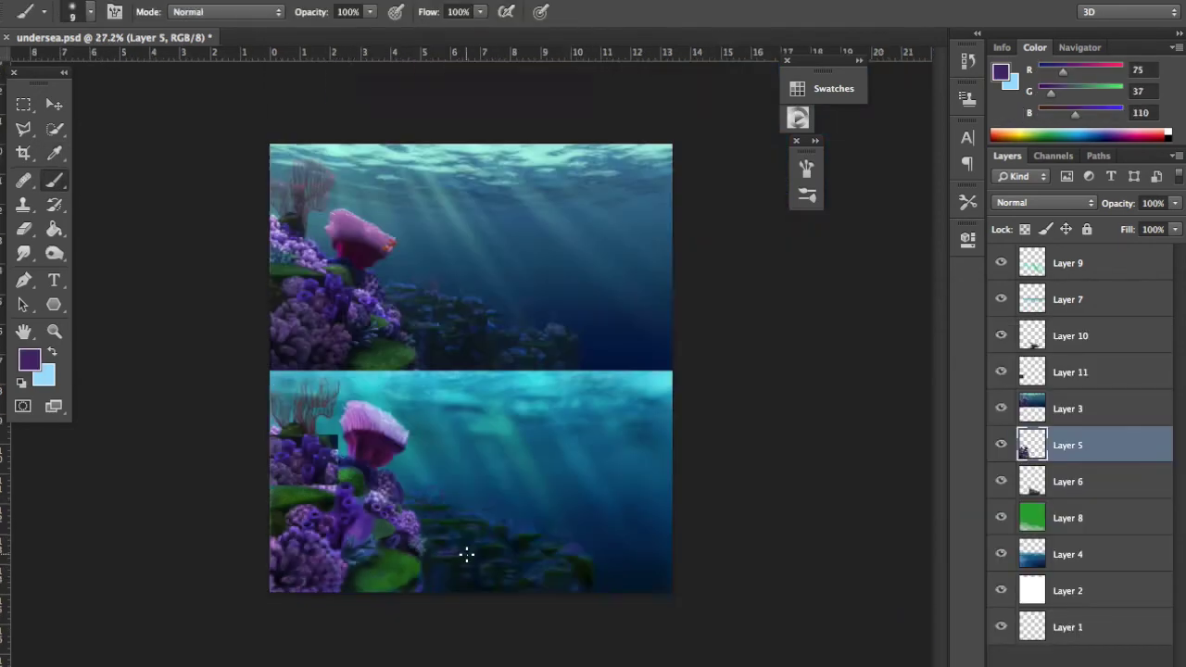
scroll(463, 553, up, 2)
scroll(242, 577, up, 2)
alt+click(243, 577)
alt+click(242, 577)
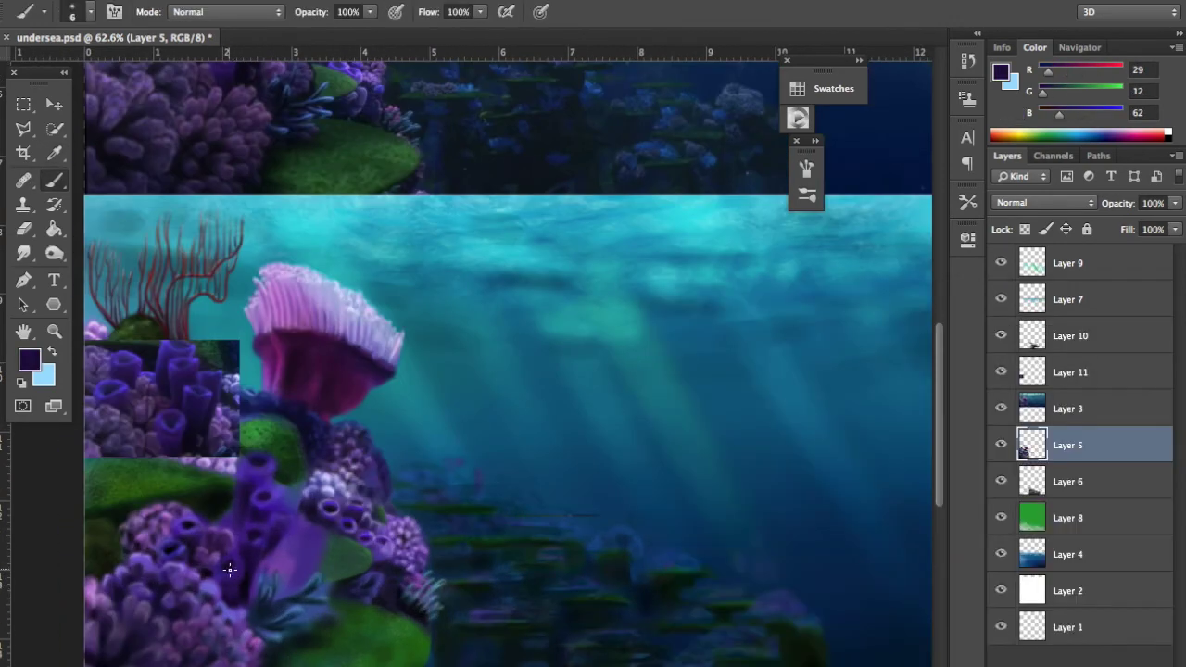
Step: Accept the lilac colour and paint blue-violet highlights and dark purple shadows on the coral
click(1109, 331)
key(r)
key(shift+r)
key(b)
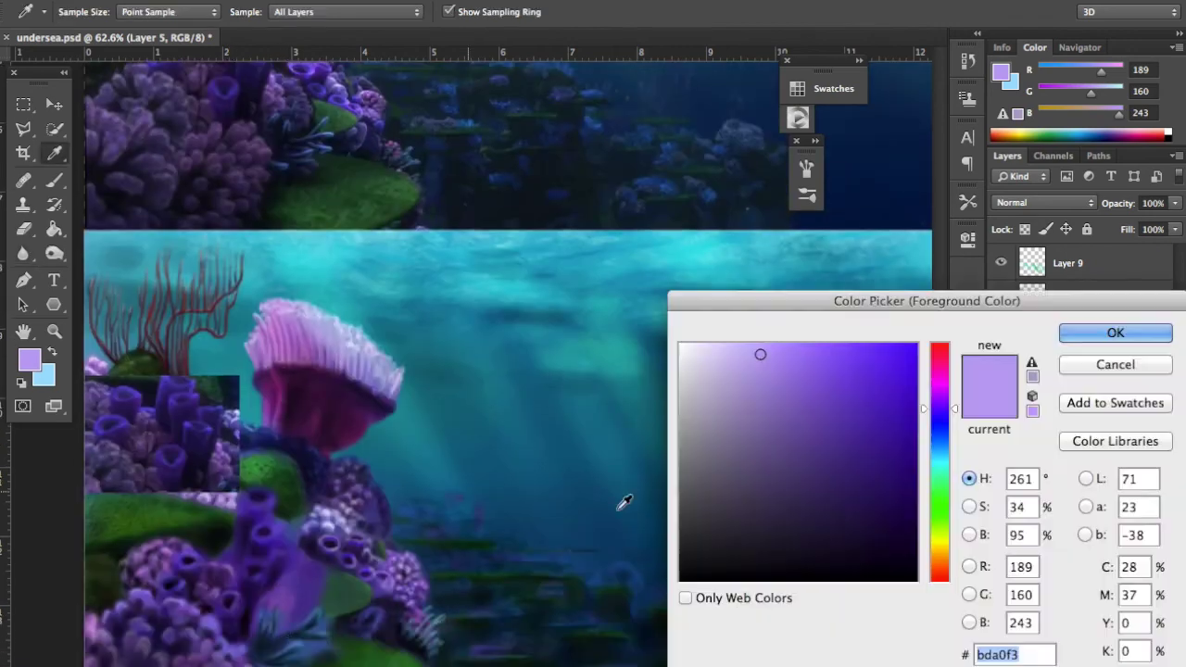
alt+click(229, 613)
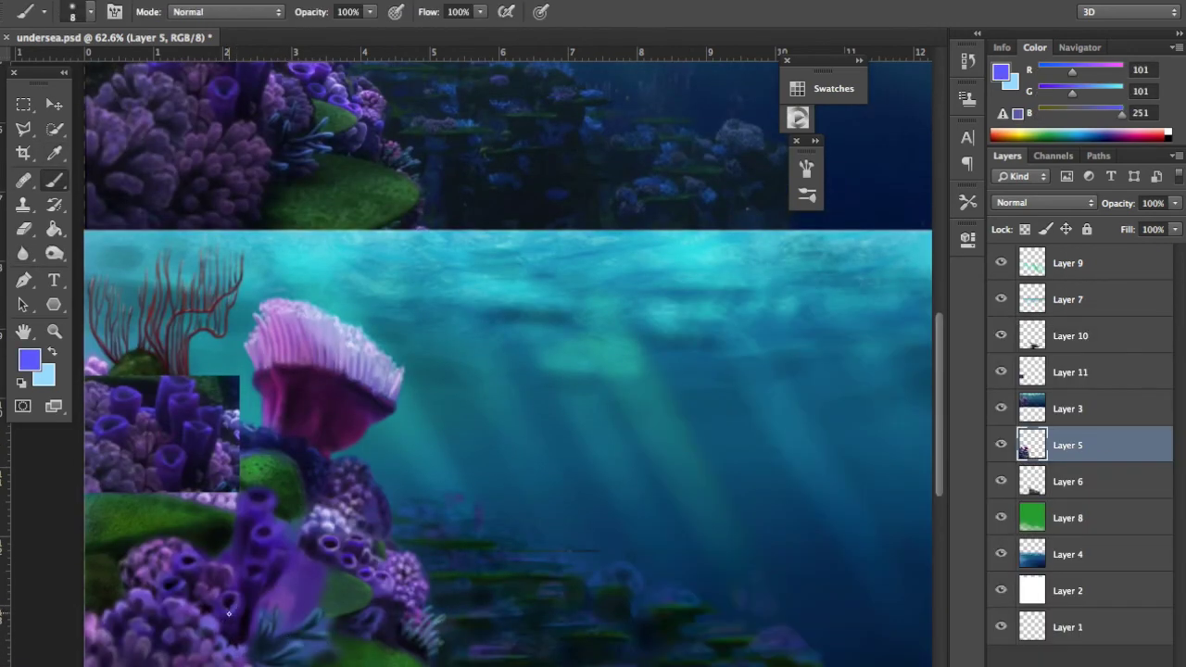
alt+click(248, 598)
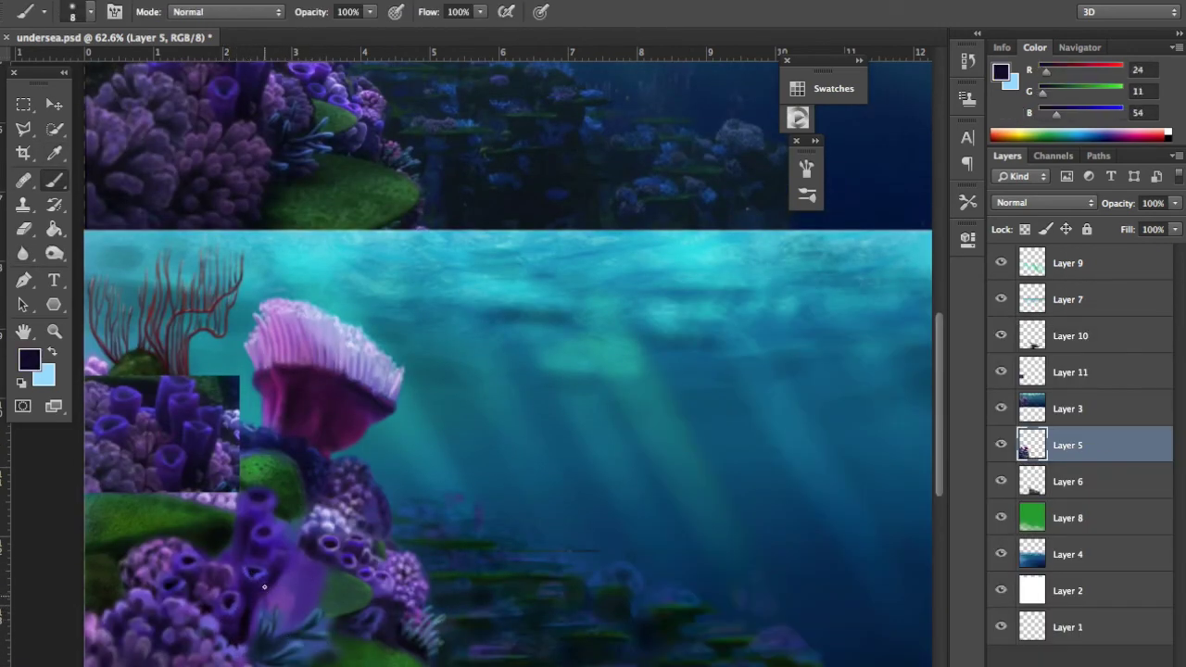
alt+click(250, 559)
Step: With a slightly larger brush, alternate purple and deep shadow tones over the tube corals
key(bracketright)
key(bracketright)
alt+click(254, 530)
alt+click(242, 562)
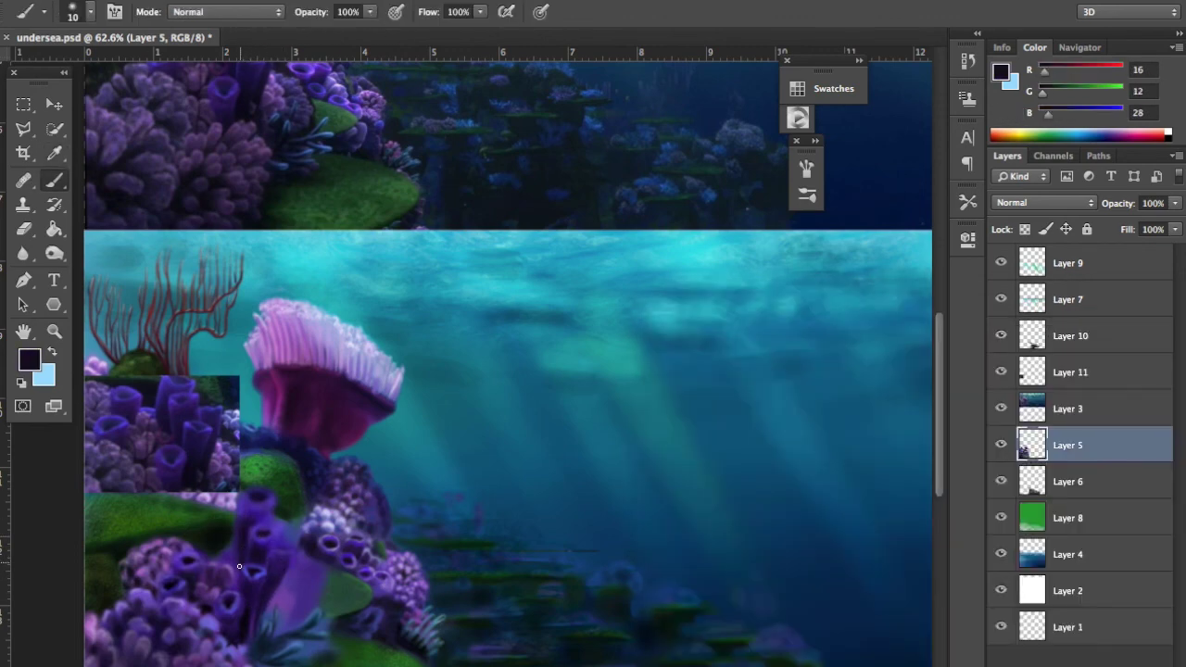
alt+click(248, 502)
alt+click(247, 548)
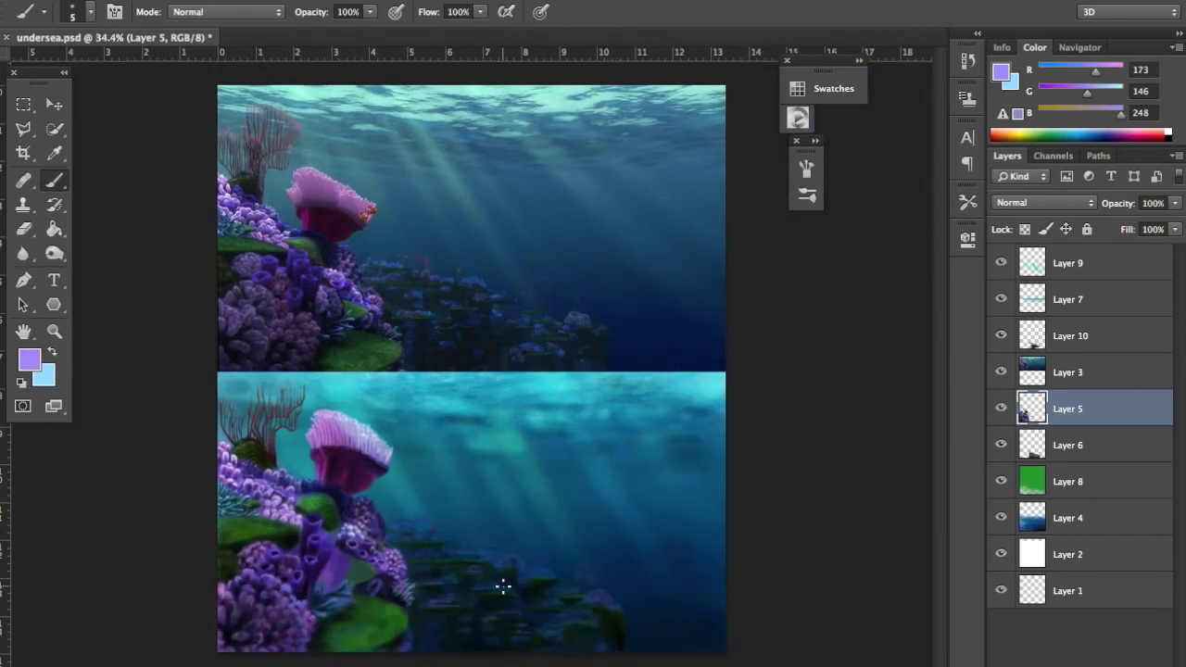
scroll(408, 628, down, 3)
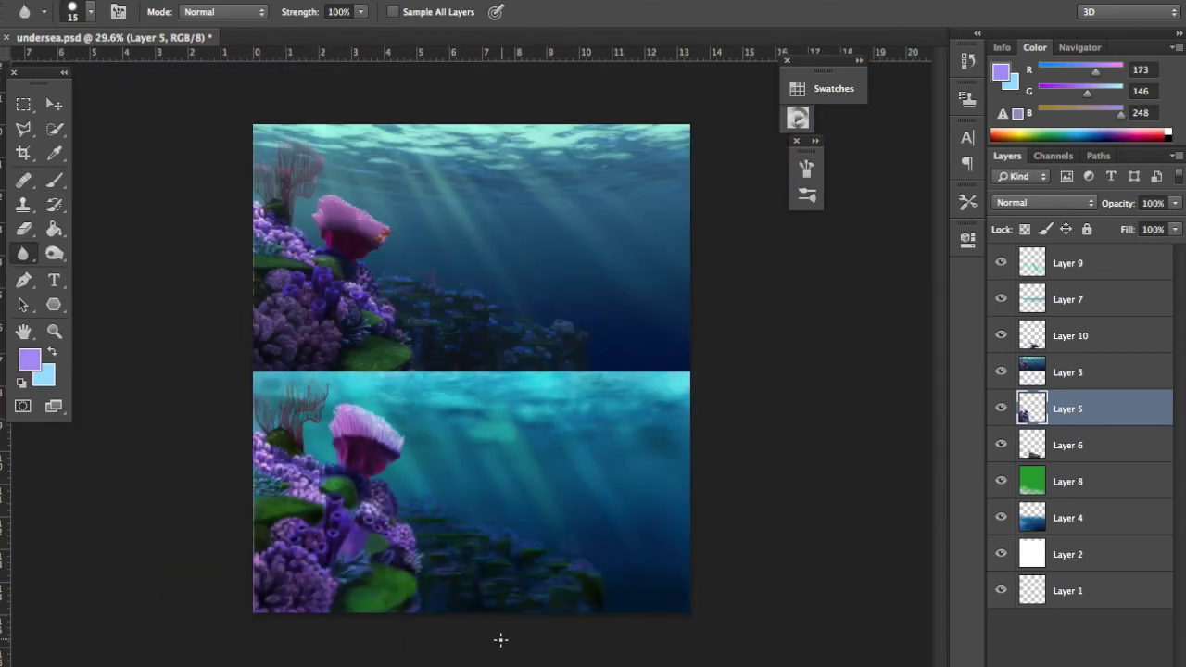
Step: Reset colours to default black and alternate Brush and Blur on the coral cluster
key(d)
key(b)
key(r)
key(b)
scroll(490, 593, up, 1)
scroll(492, 612, up, 3)
key(r)
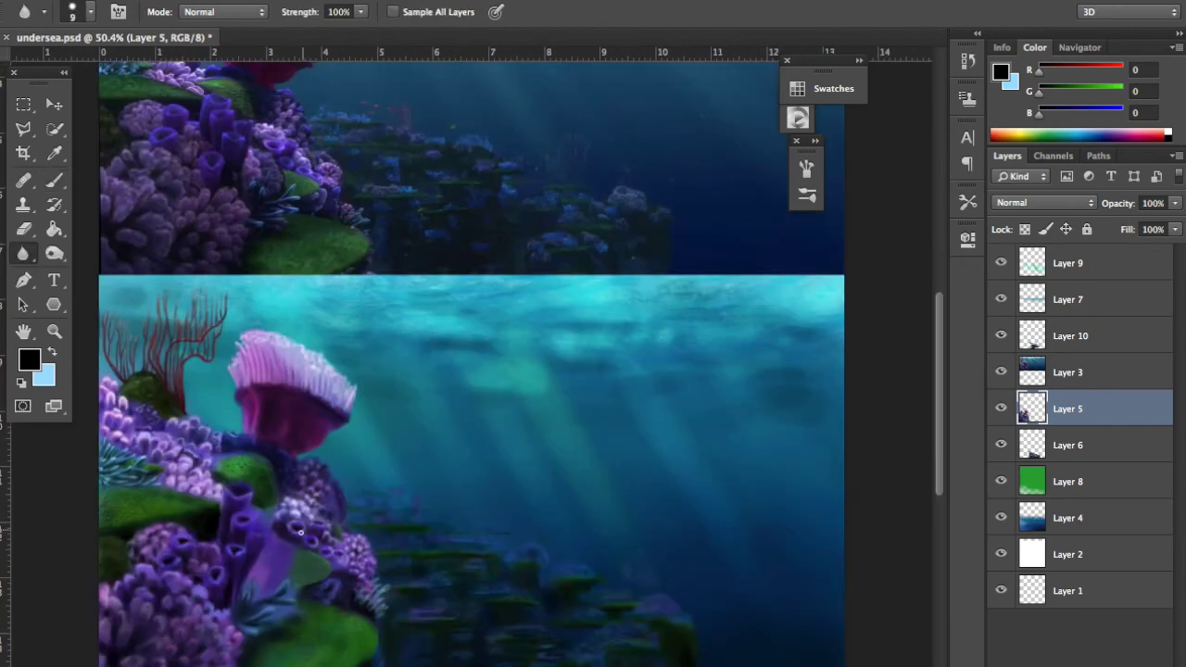
key(b)
Step: Paint dark purple, light purple and lilac highlights, then switch to near-black
alt+click(341, 556)
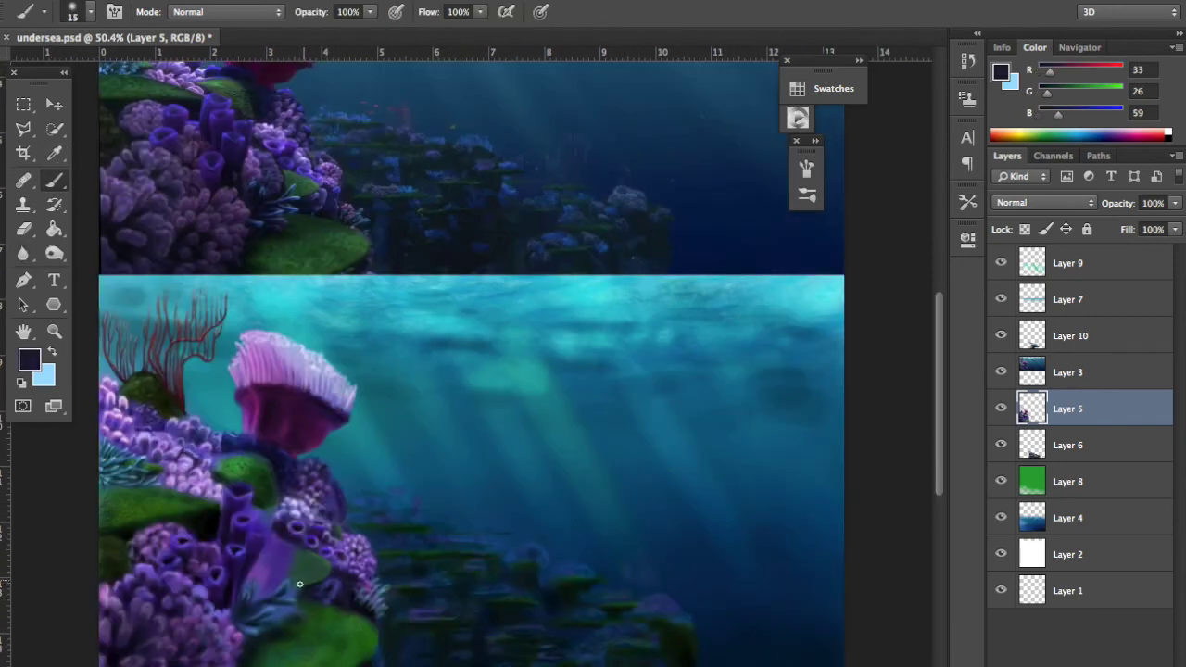
alt+click(252, 576)
alt+click(274, 561)
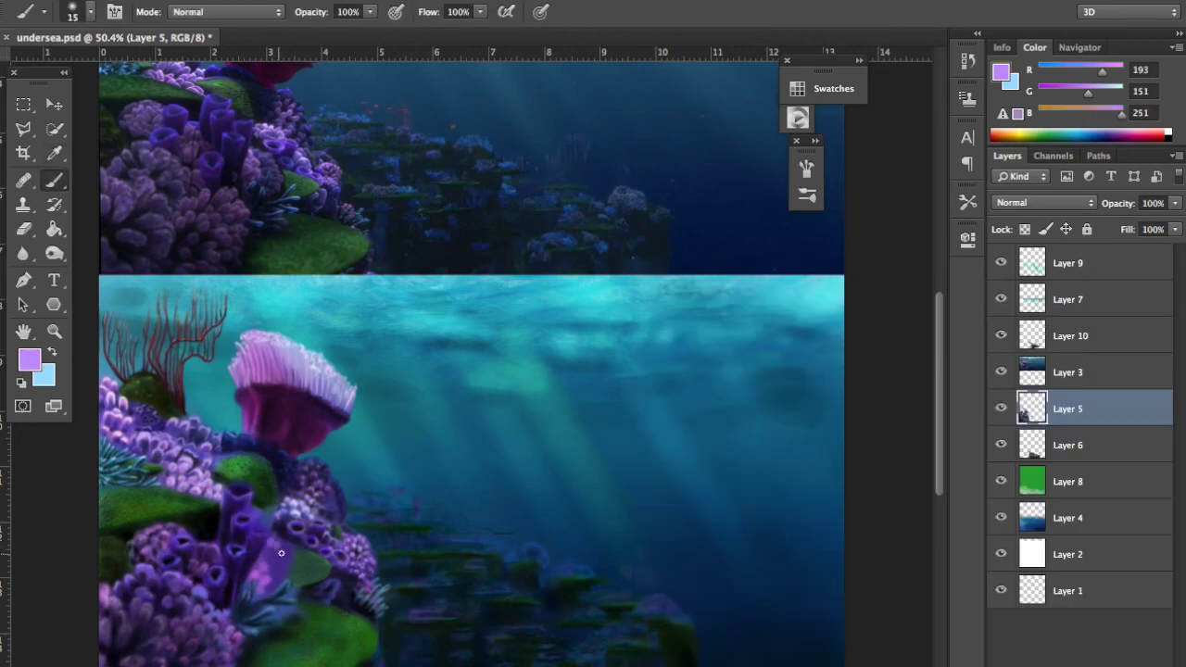
click(708, 578)
key(Return)
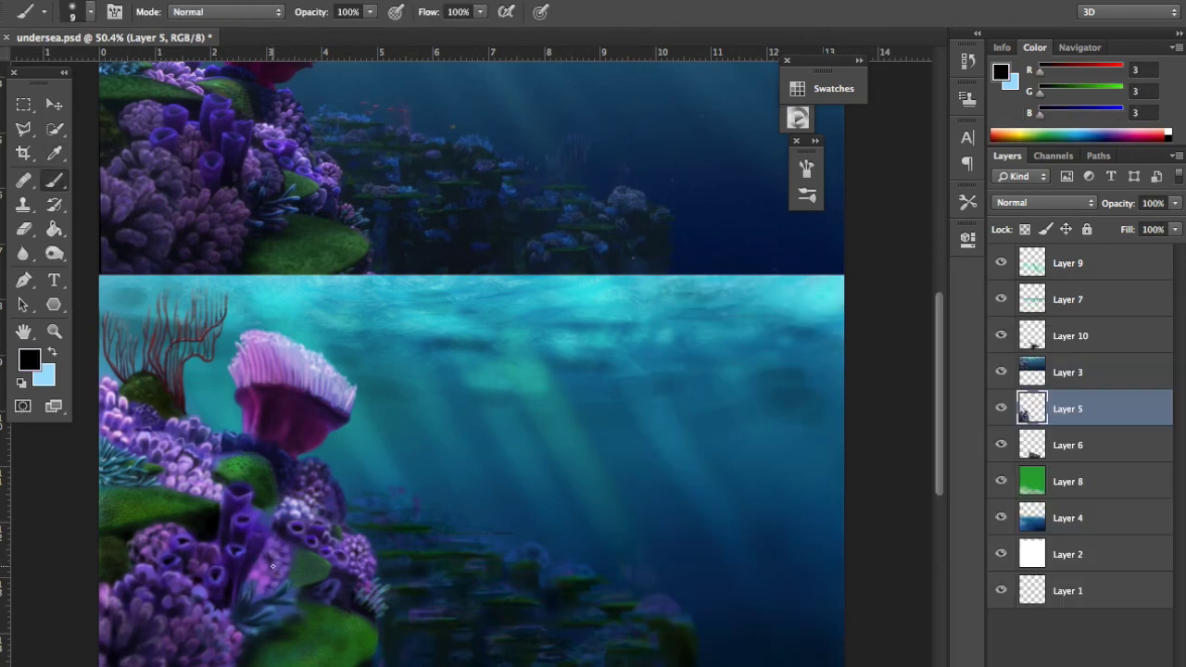
Step: Paint near-black and blue-grey shadow strokes with a smaller brush and soften them
alt+click(259, 567)
alt+click(278, 561)
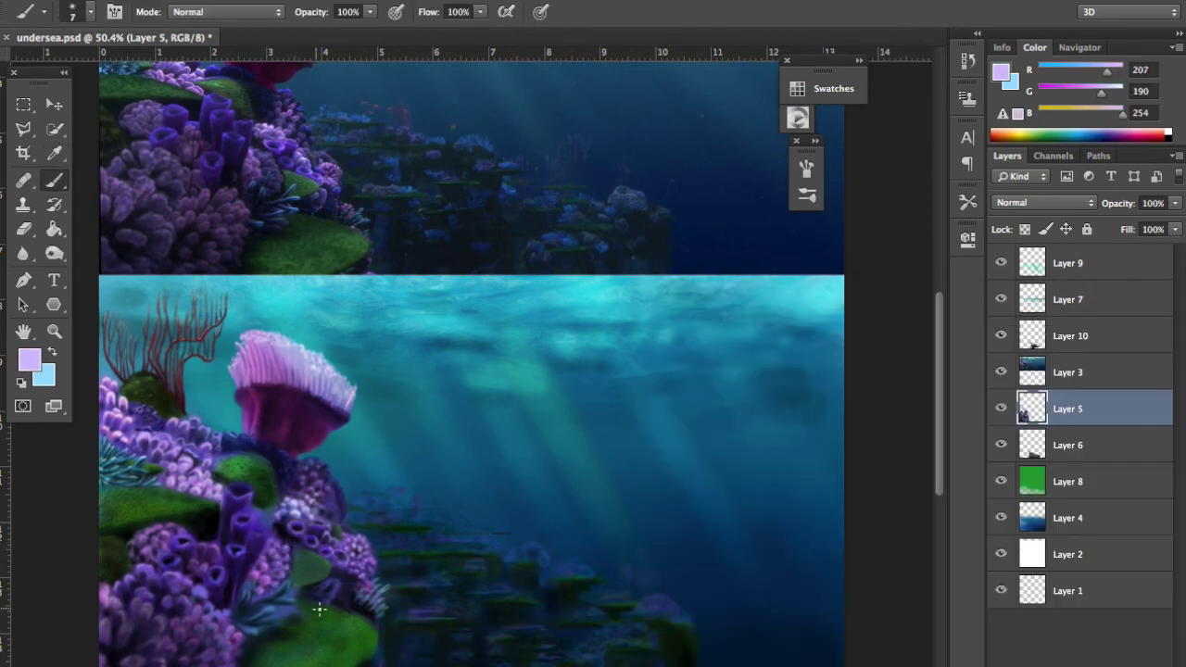
alt+click(330, 561)
alt+click(292, 595)
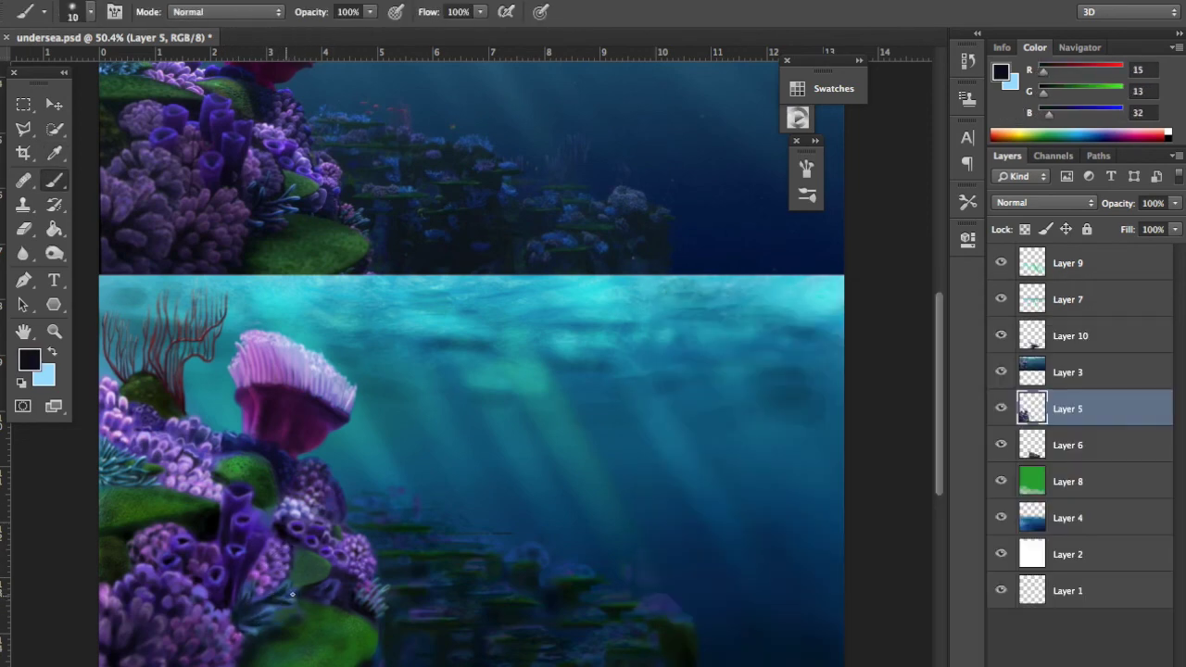
alt+click(260, 617)
key(bracketleft)
key(bracketleft)
alt+click(297, 621)
key(r)
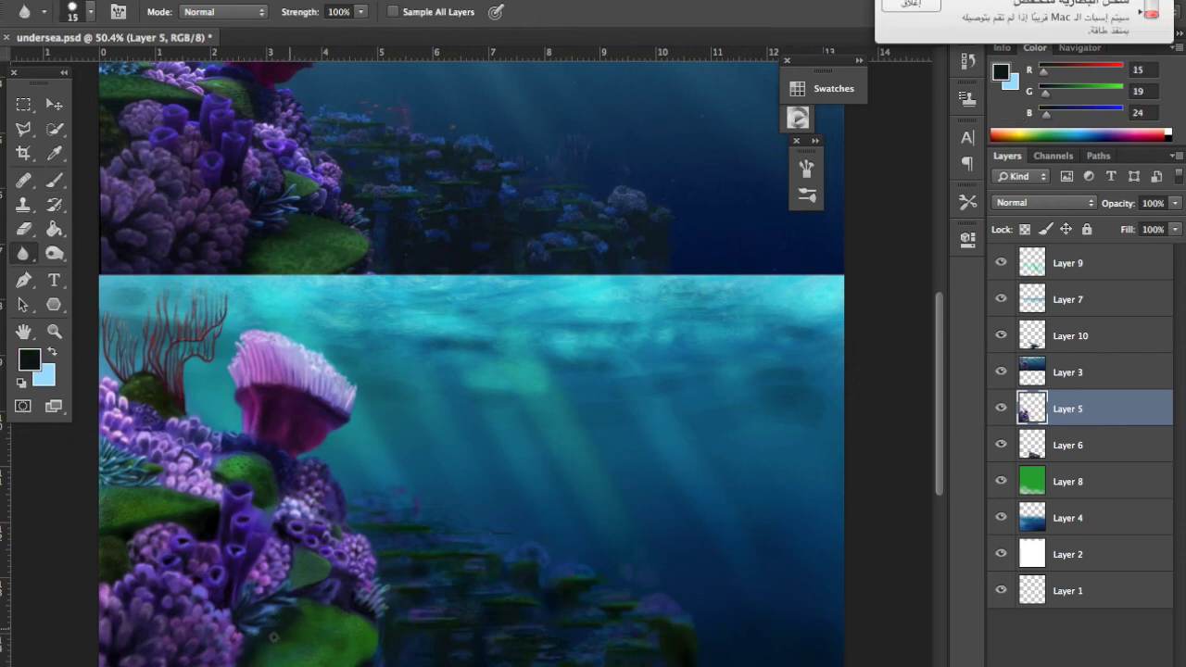
scroll(394, 661, down, 4)
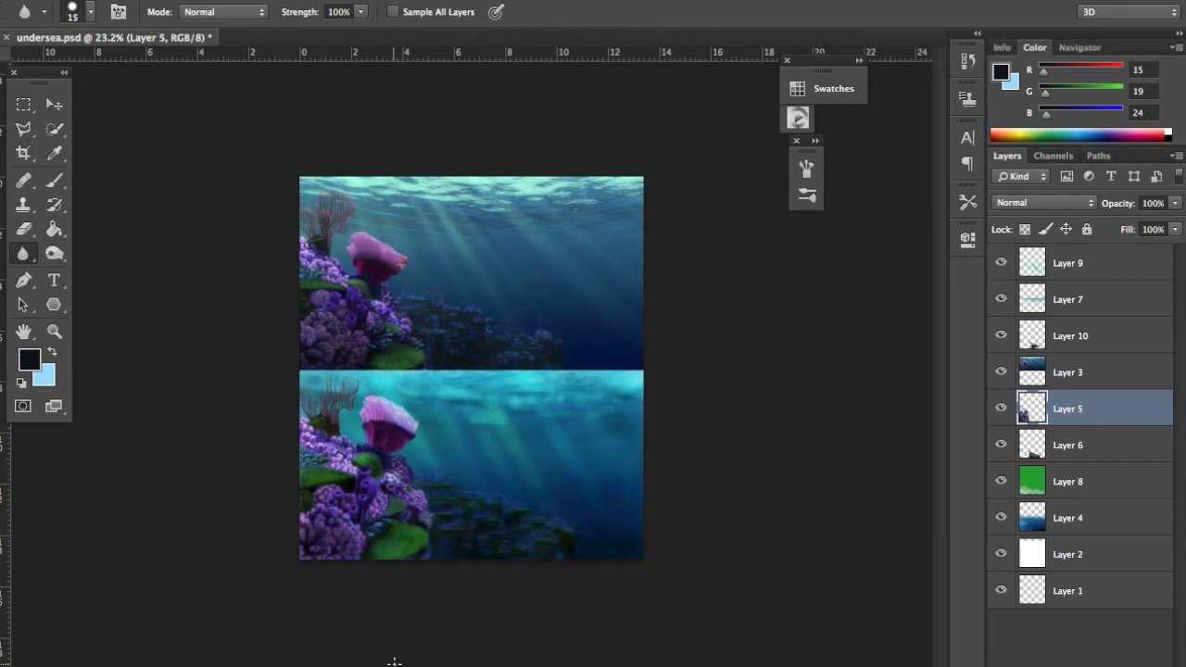
Step: Set the brush to 65% opacity with a smaller size and a brighter purple
key(b)
scroll(468, 394, up, 3)
key(6)
key(5)
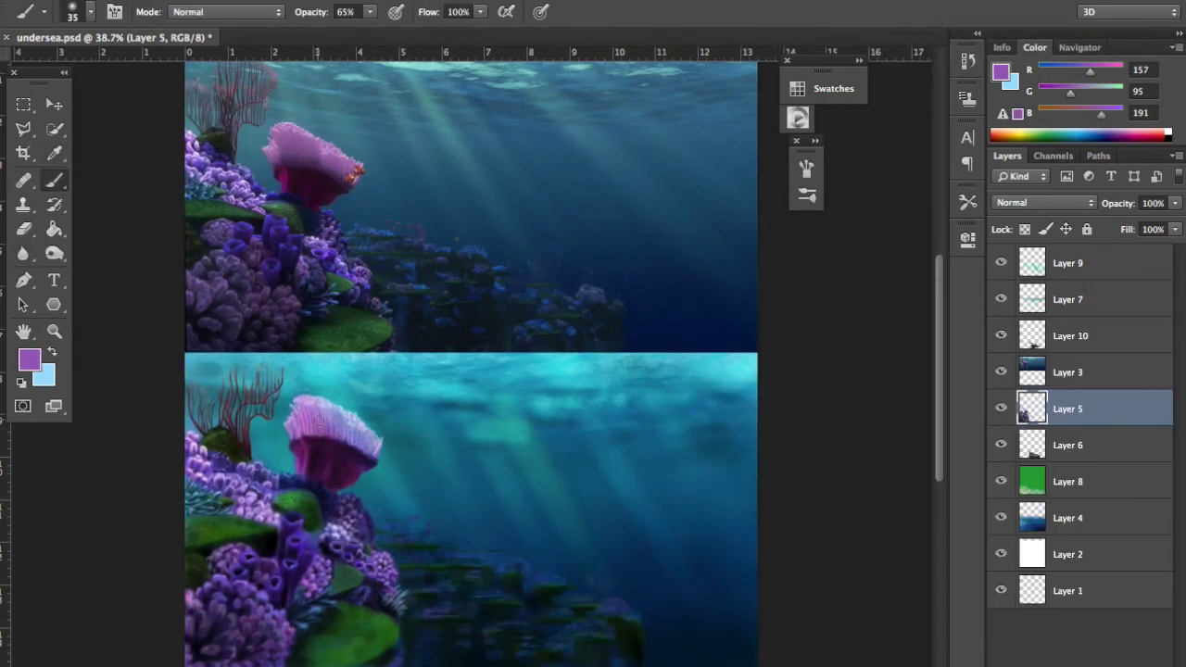
key(Return)
key(bracketleft)
key(bracketleft)
Step: Paint near-black and pure black shadows at the base of the coral
alt+click(371, 654)
right_click(372, 654)
key(Return)
alt+click(361, 652)
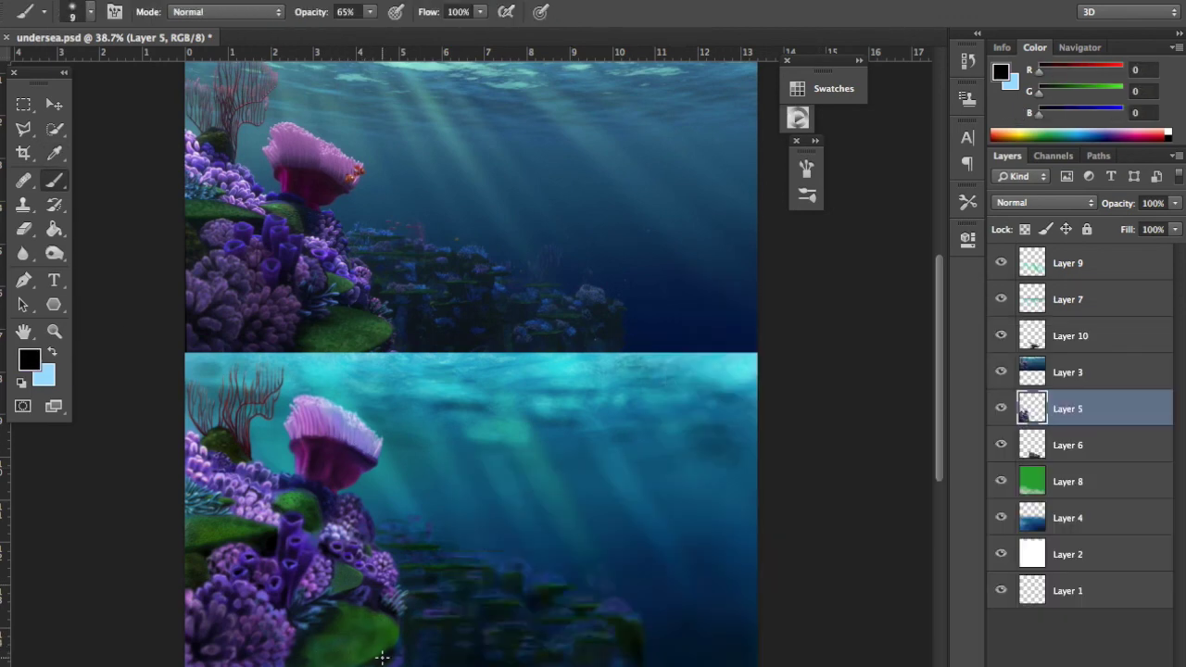
scroll(762, 625, down, 2)
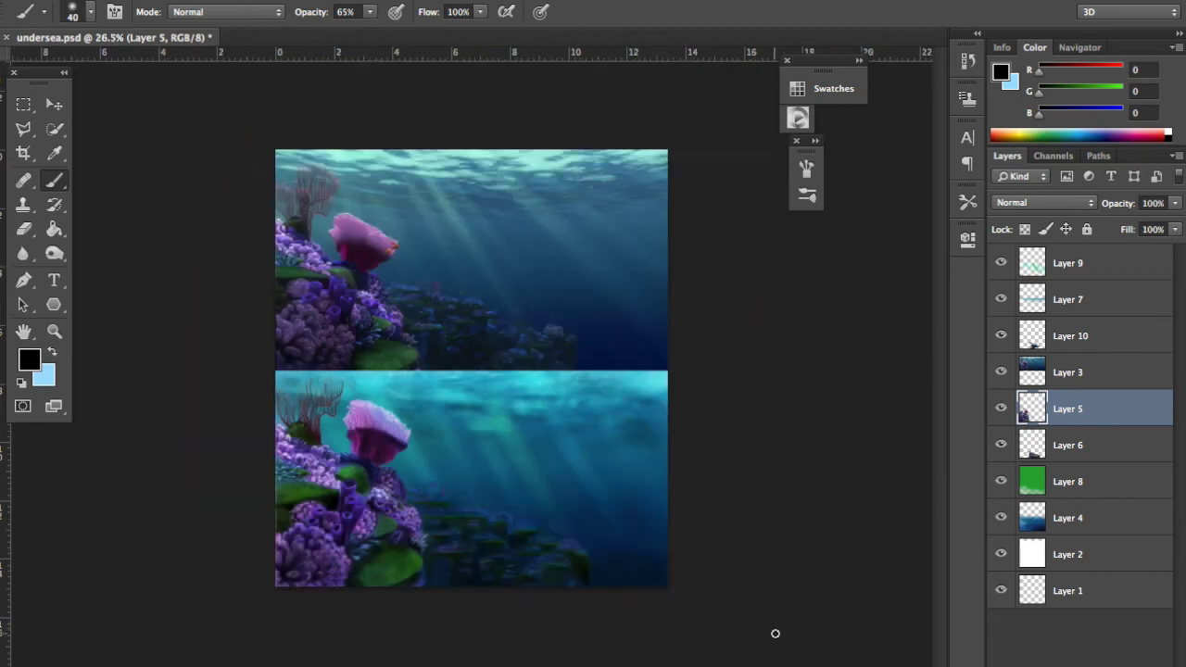
scroll(704, 583, up, 3)
Step: Set the brush size to 24 and reselect Layer 5 after checking Layers 10 and 6
right_click(490, 481)
text(24)
key(Return)
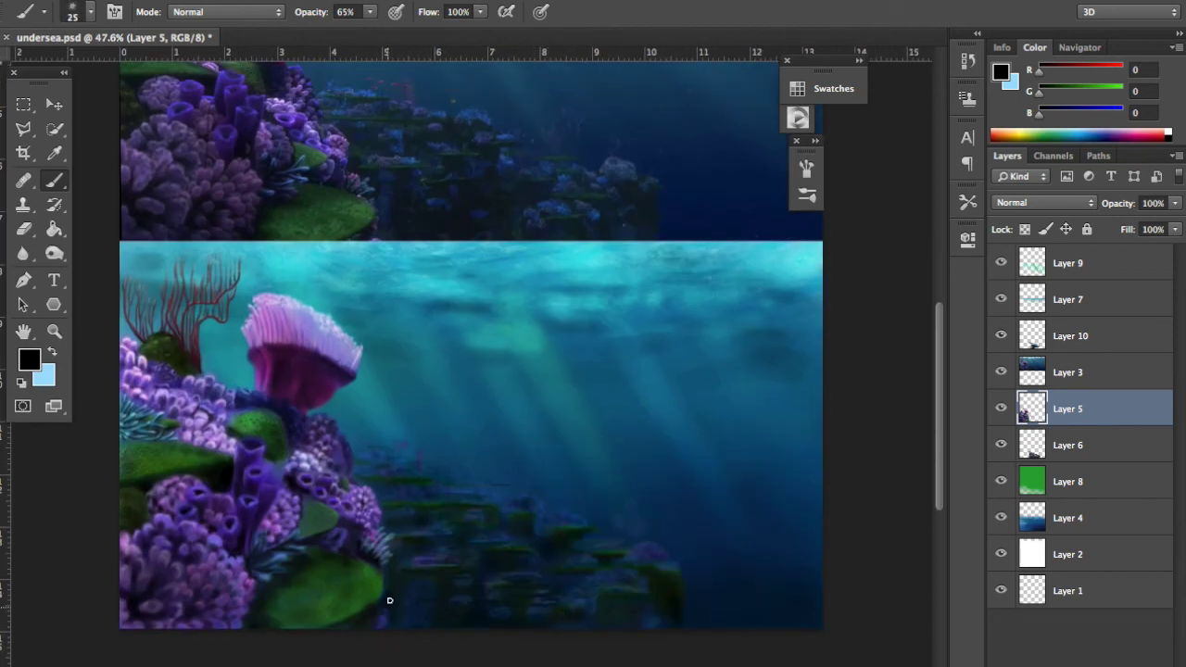
ctrl+click(555, 556)
ctrl+click(490, 479)
ctrl+click(529, 492)
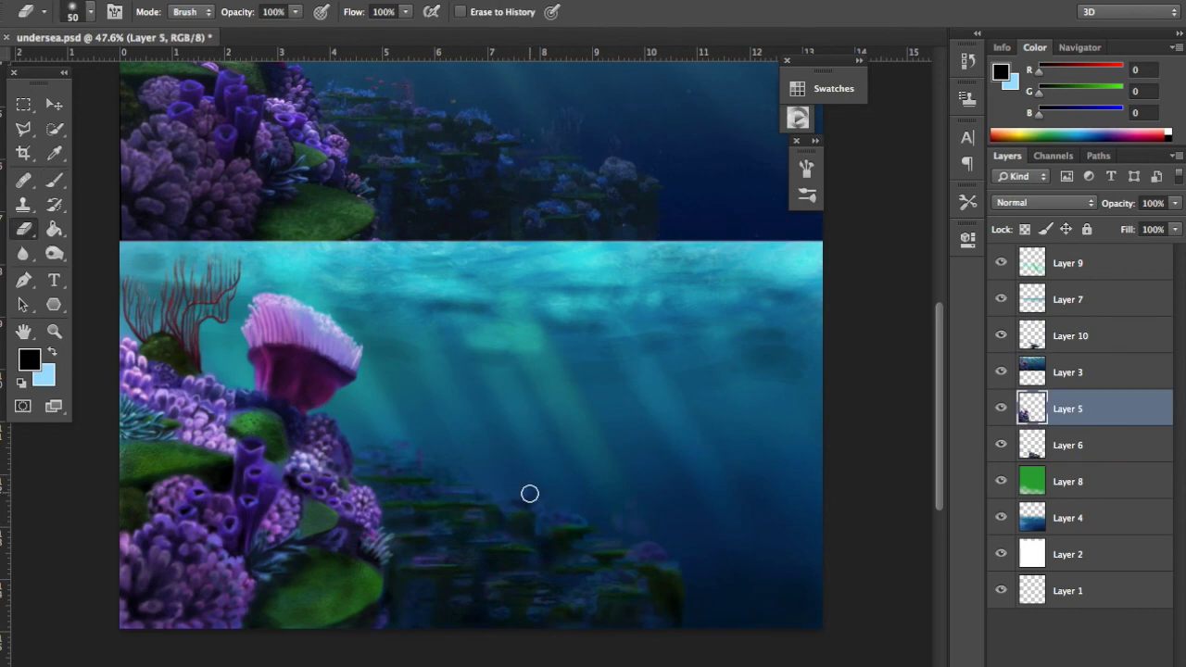
Step: On Layer 6, swap colours, shrink the brush, smudge, and choose a violet paint colour
ctrl+click(586, 528)
key(x)
key(bracketleft)
key(bracketleft)
key(r)
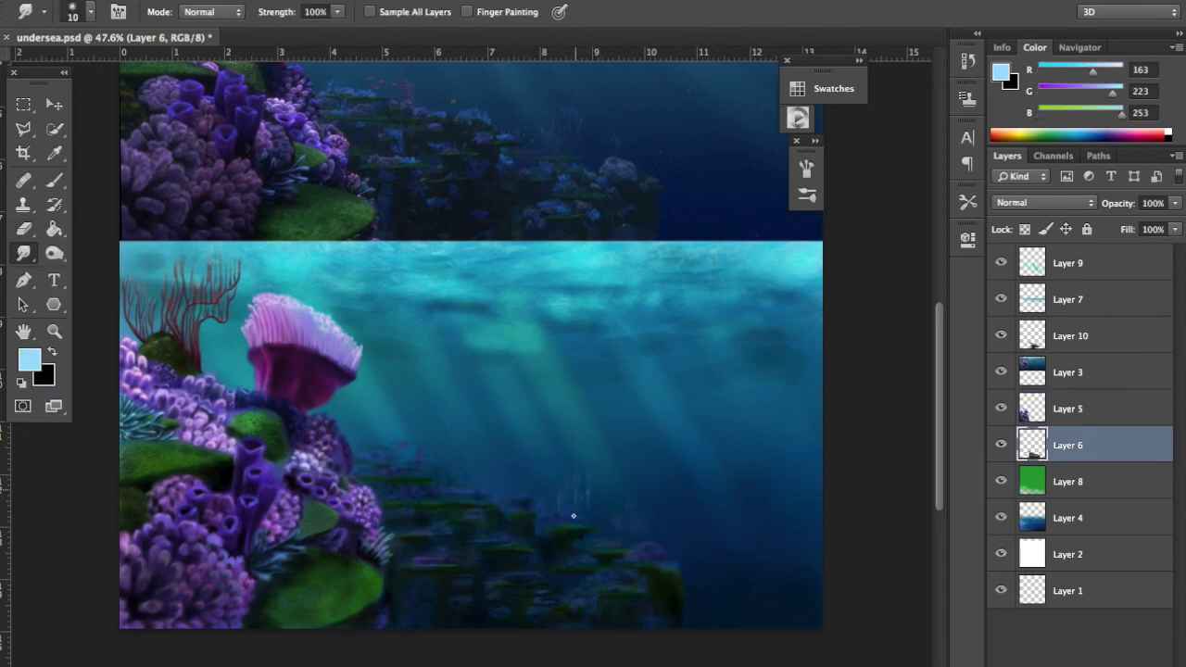
key(b)
key(ctrl+0)
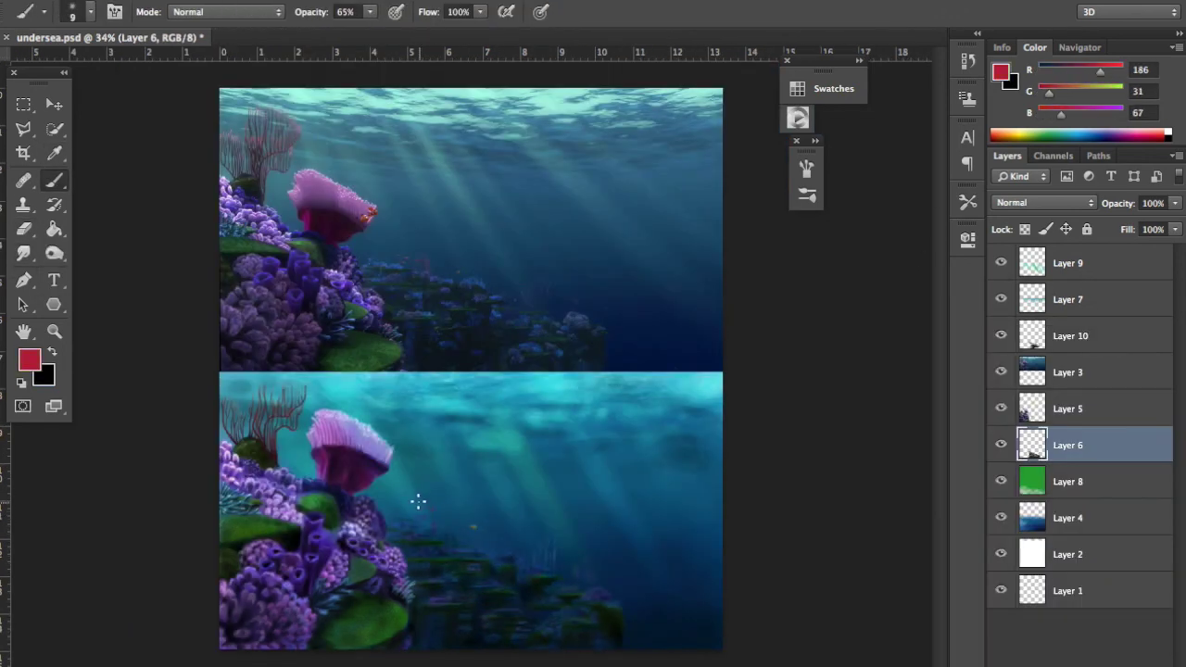
drag(1138, 132, 1115, 132)
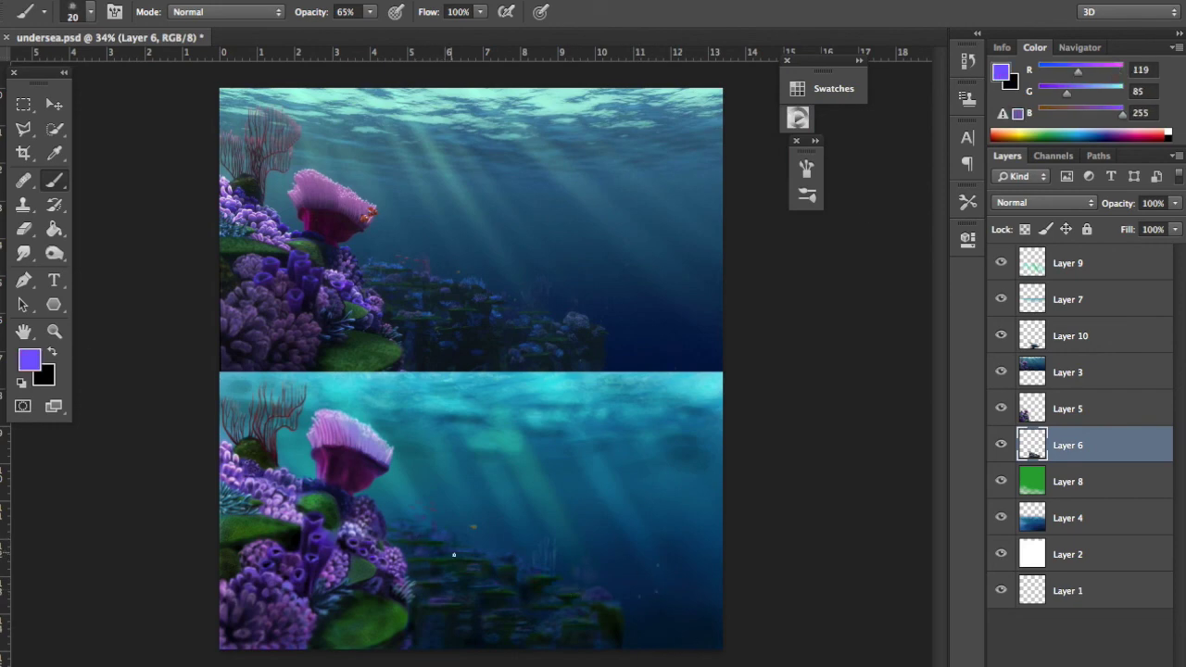